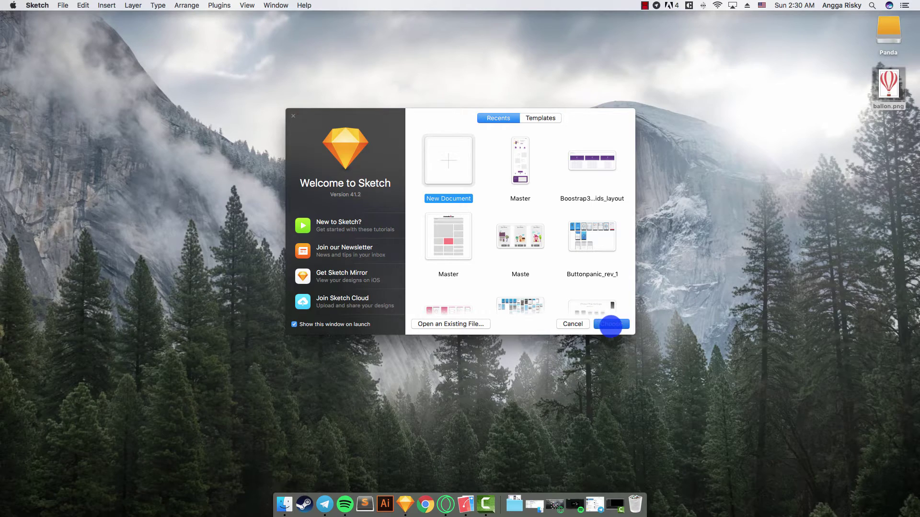
# - Create a new document with an iPhone SE artboard and name the artboard Successful Page
pyautogui.click(610, 325)
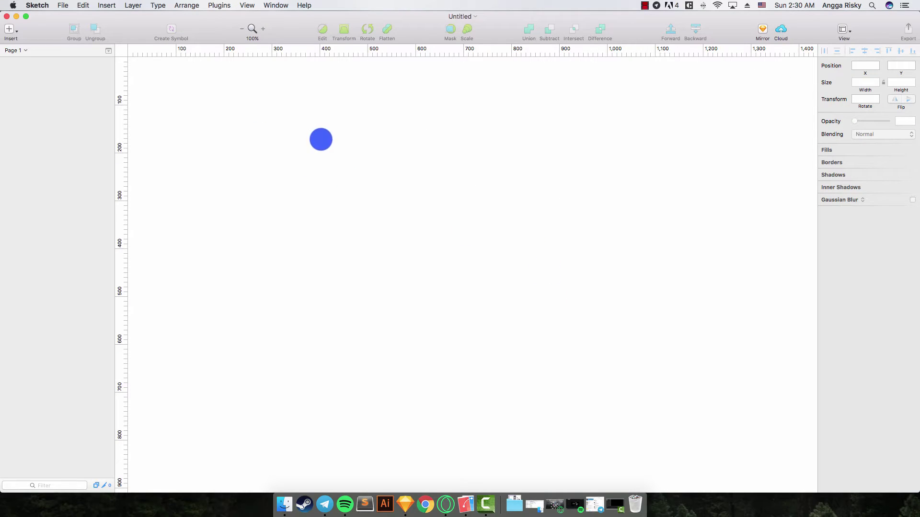
pyautogui.click(10, 29)
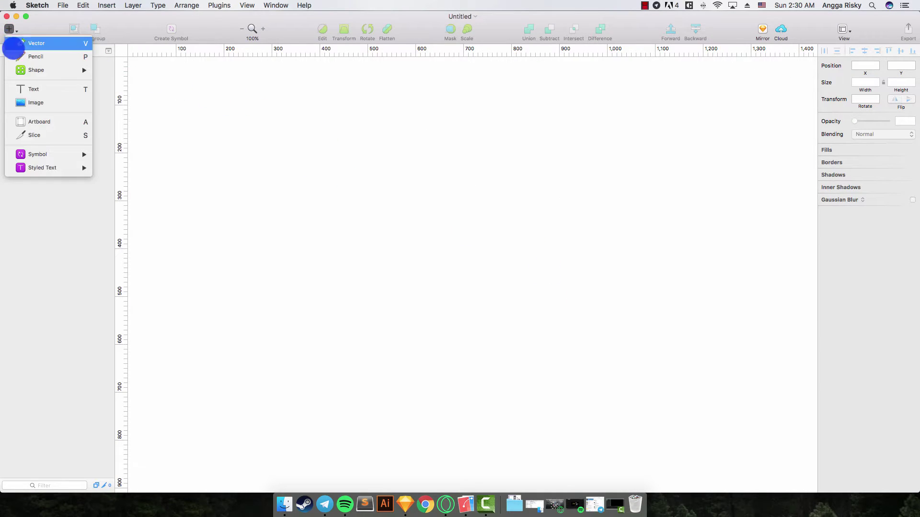
pyautogui.click(31, 122)
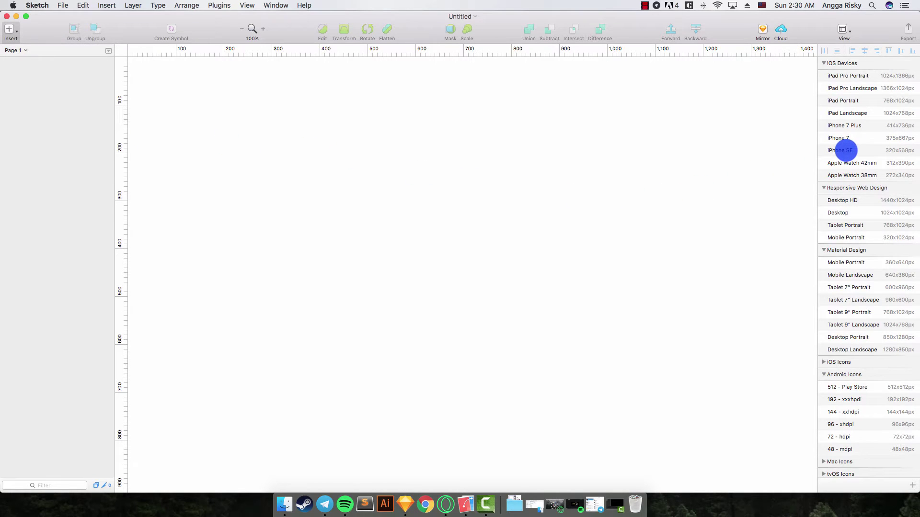
pyautogui.click(843, 150)
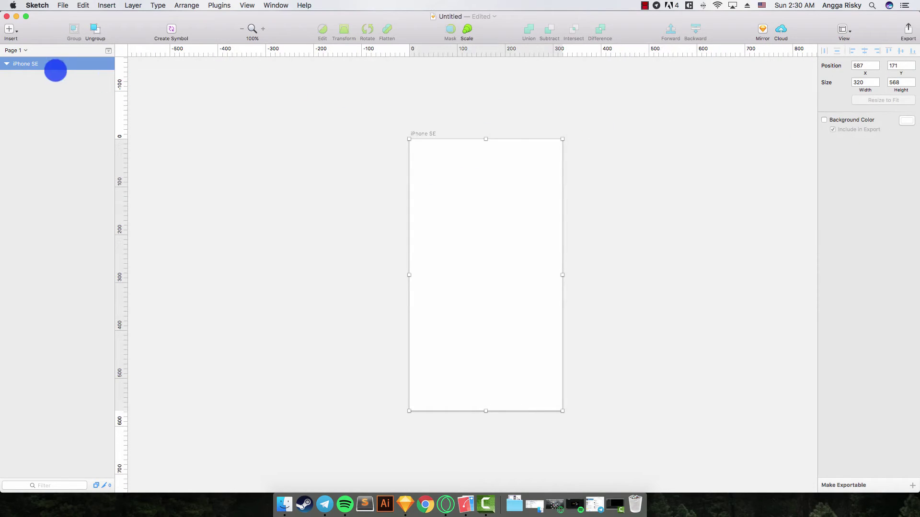
pyautogui.doubleClick(33, 63)
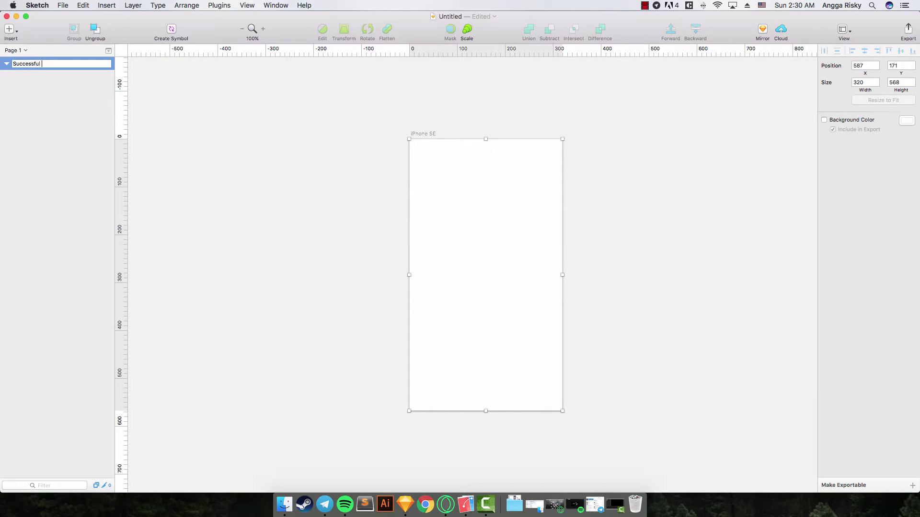
pyautogui.press('Return')
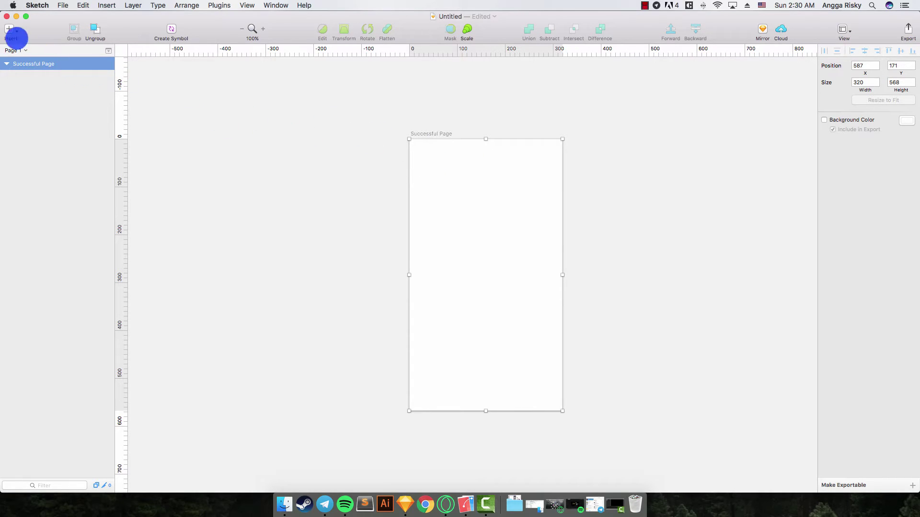
# - Draw a 320 by 358 px rectangle across the upper part of the artboard and remove its border
pyautogui.click(10, 28)
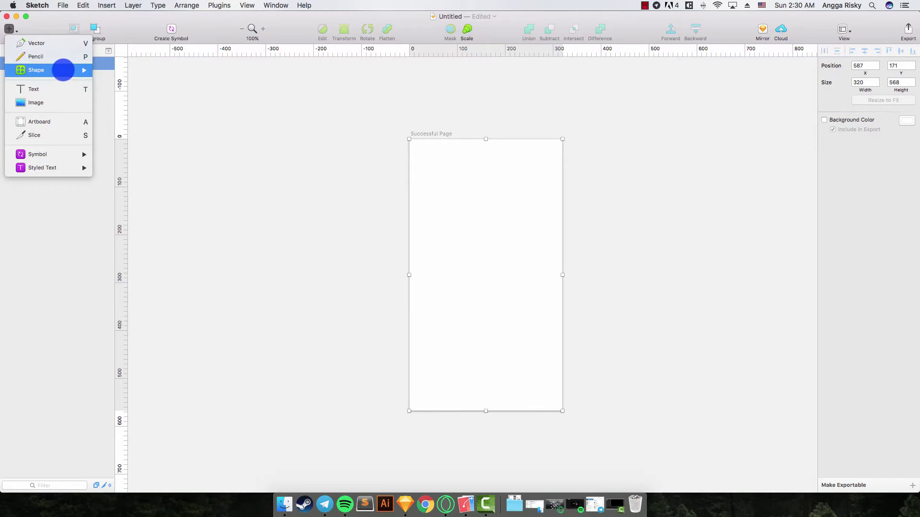
pyautogui.moveTo(77, 70)
pyautogui.click(127, 96)
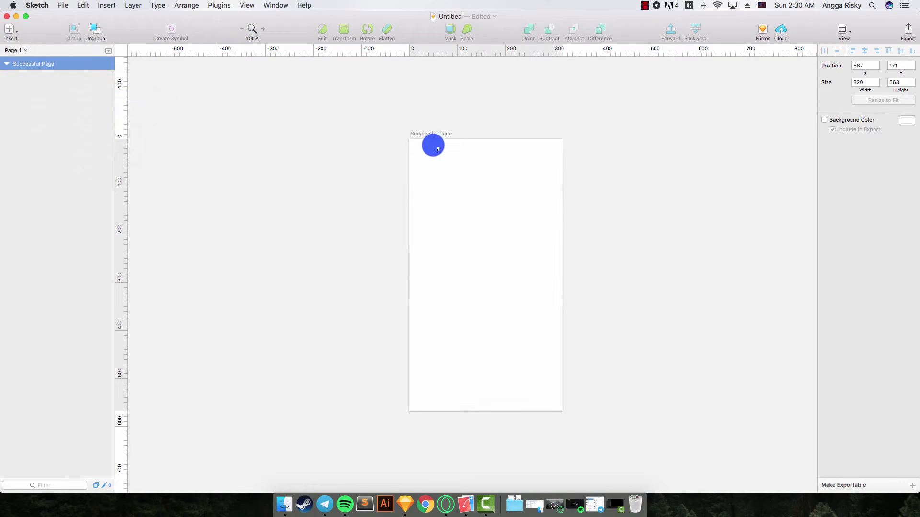
pyautogui.moveTo(409, 139); pyautogui.dragTo(561, 310)
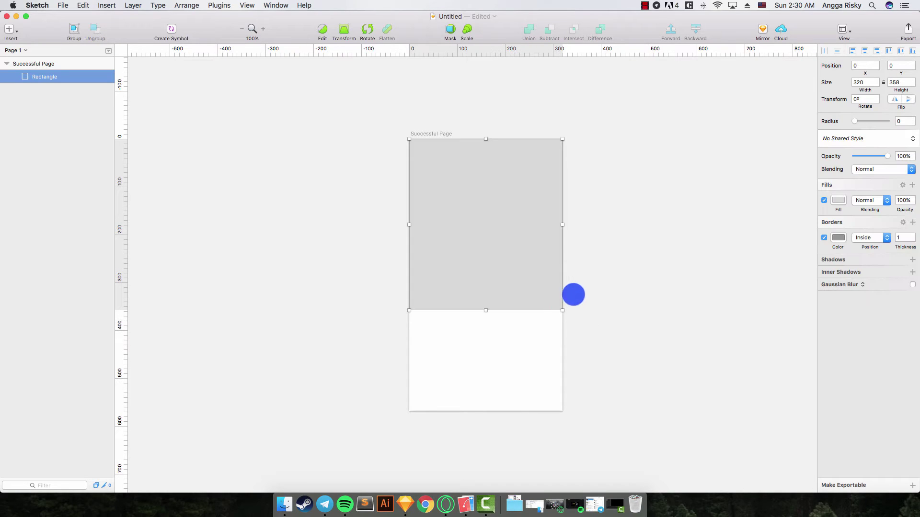
pyautogui.click(824, 237)
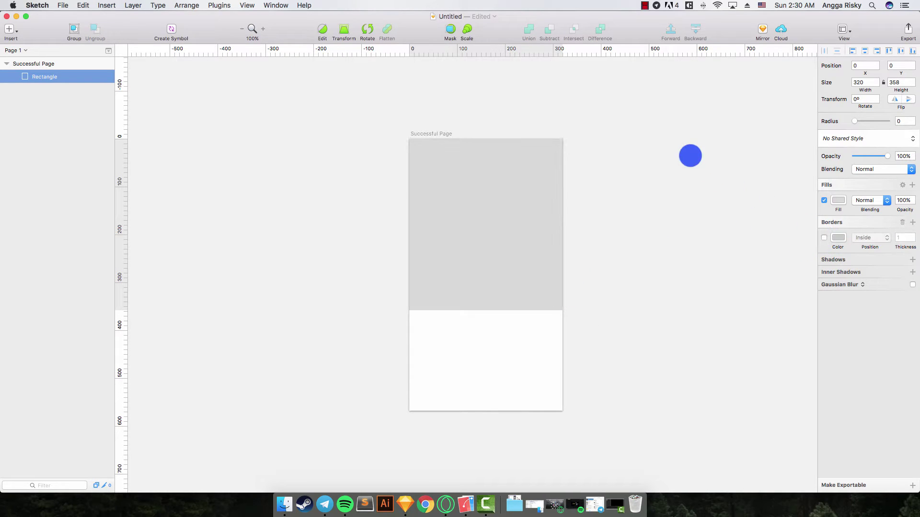
# - Rename the rectangle layer as bg
pyautogui.hscroll(3, 679, 157)
pyautogui.scroll(1, 679, 157)
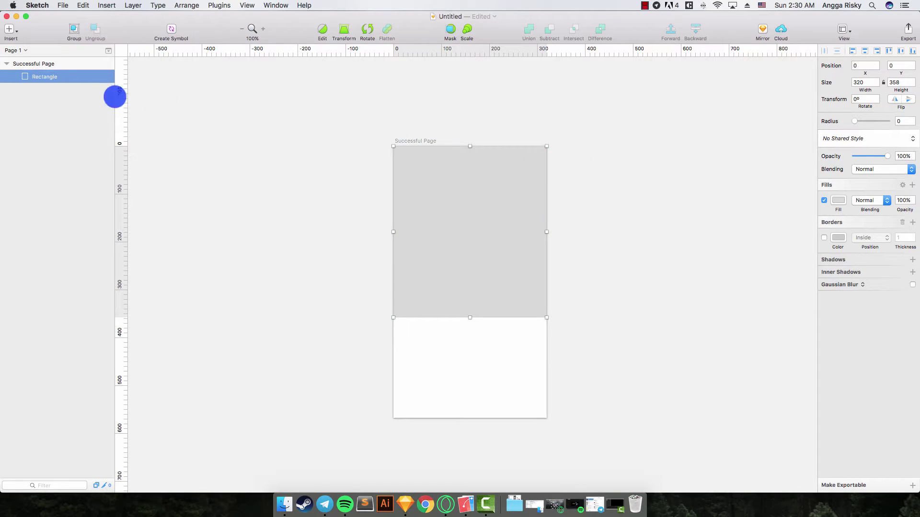
pyautogui.press('Return')
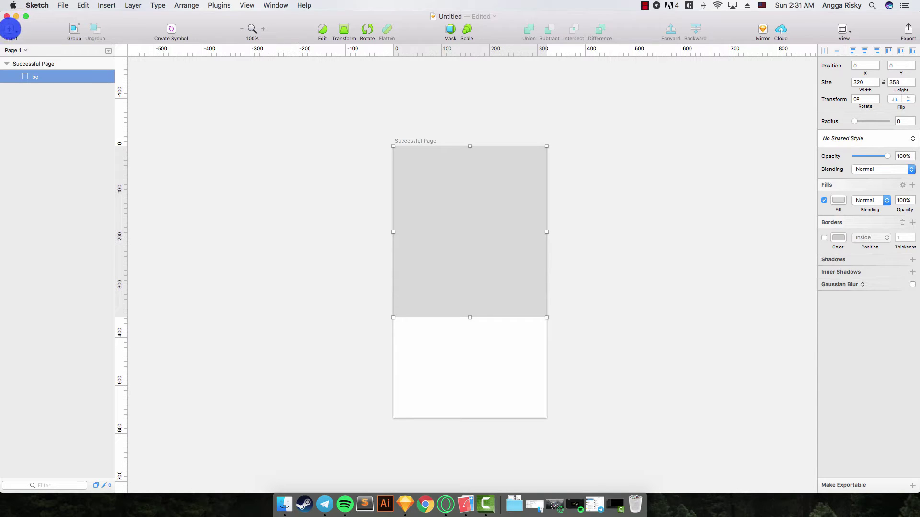
# - Draw a closed straight-edged vector path with a tall and a shorter mountain peak, its base just below the rectangle's lower edge
pyautogui.click(9, 28)
pyautogui.click(33, 43)
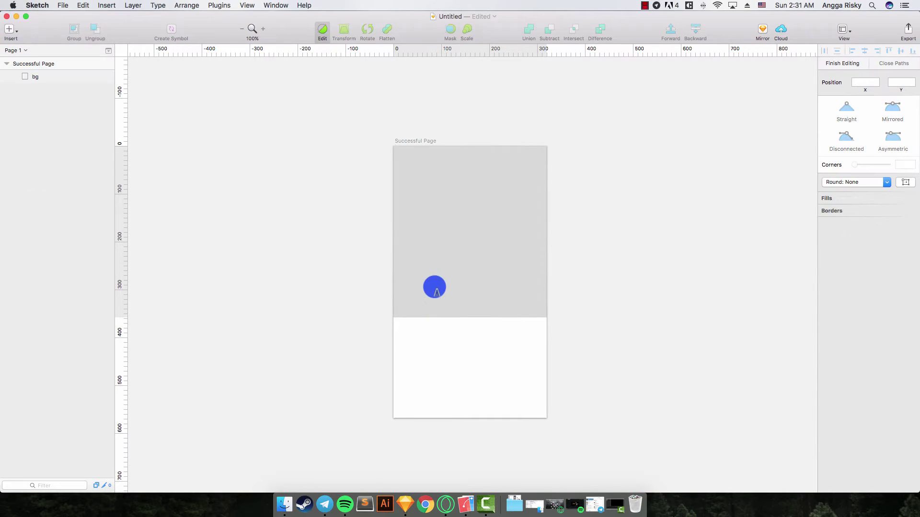
pyautogui.click(392, 318)
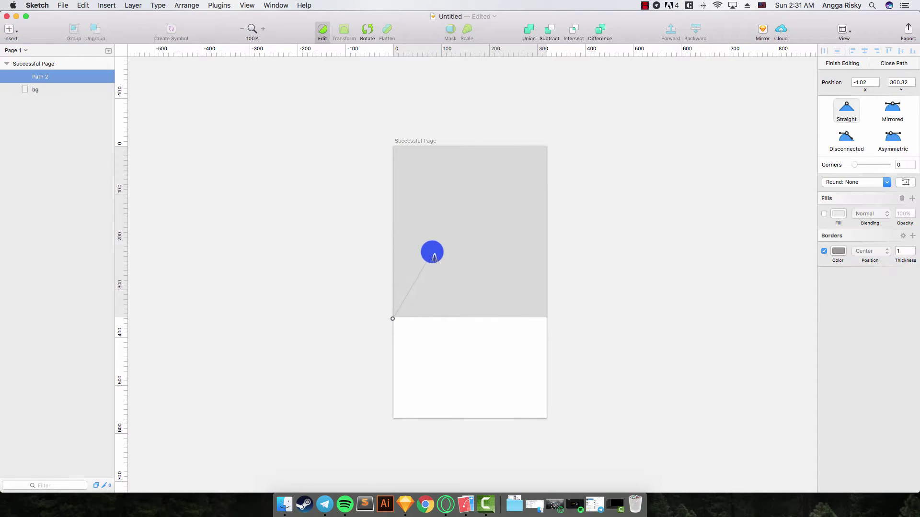
pyautogui.click(438, 240)
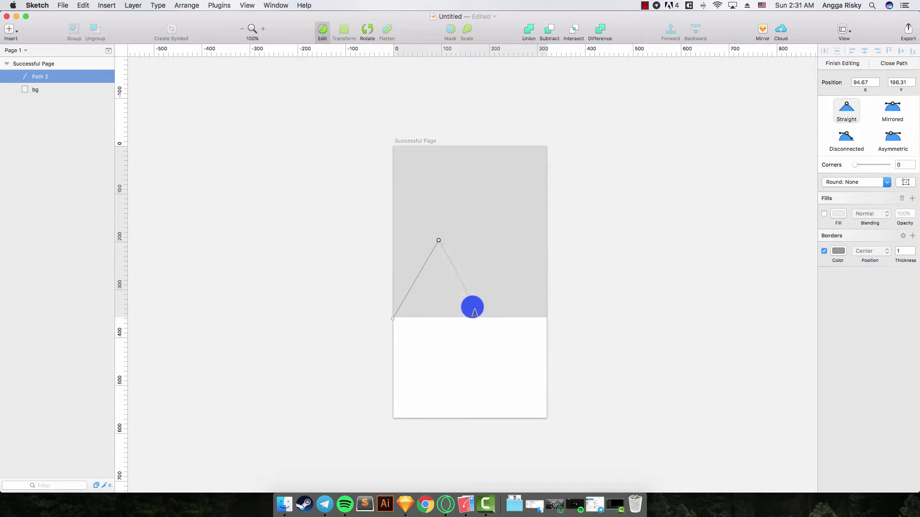
pyautogui.click(475, 320)
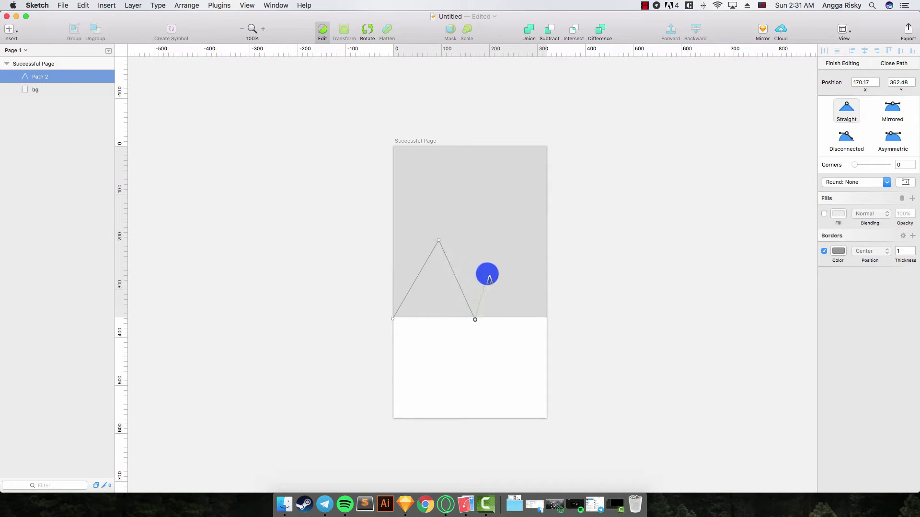
pyautogui.click(493, 262)
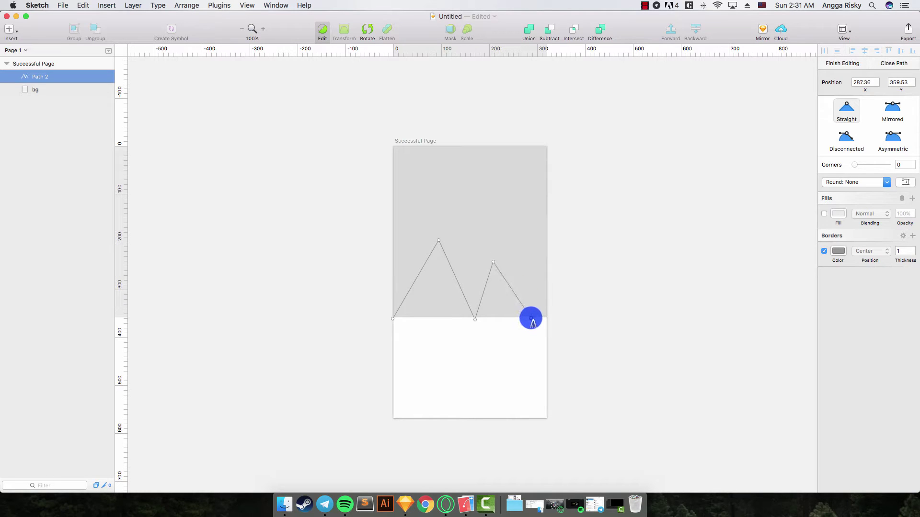
pyautogui.click(530, 319)
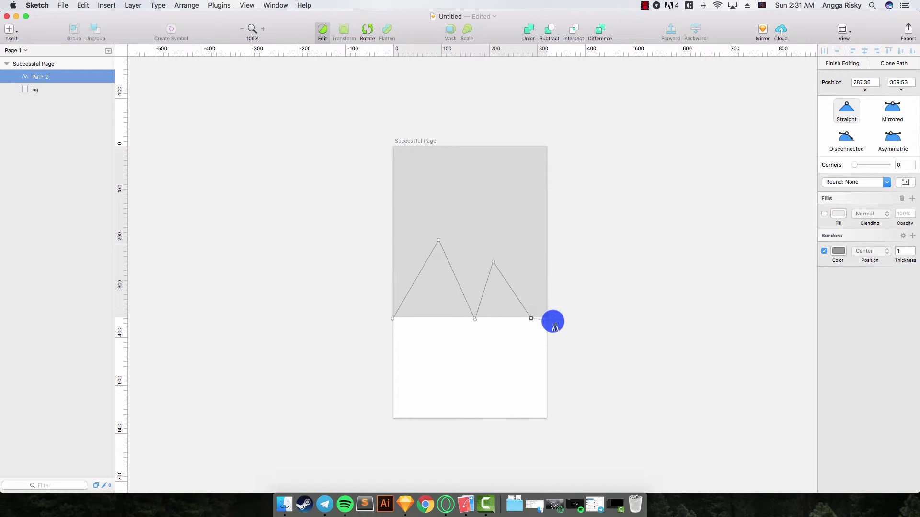
pyautogui.click(408, 330)
pyautogui.click(393, 318)
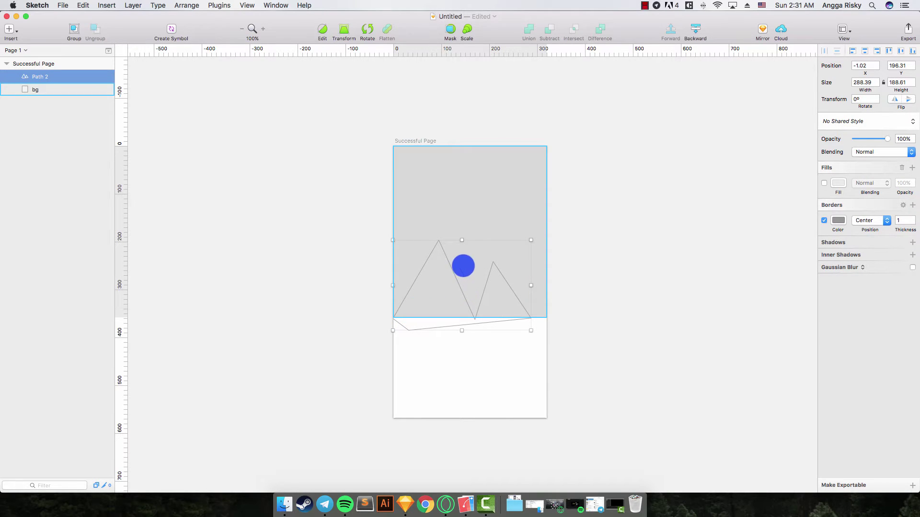
# - Round the tips of both mountain peaks, giving the shorter peak a corner radius of 20
pyautogui.click(322, 29)
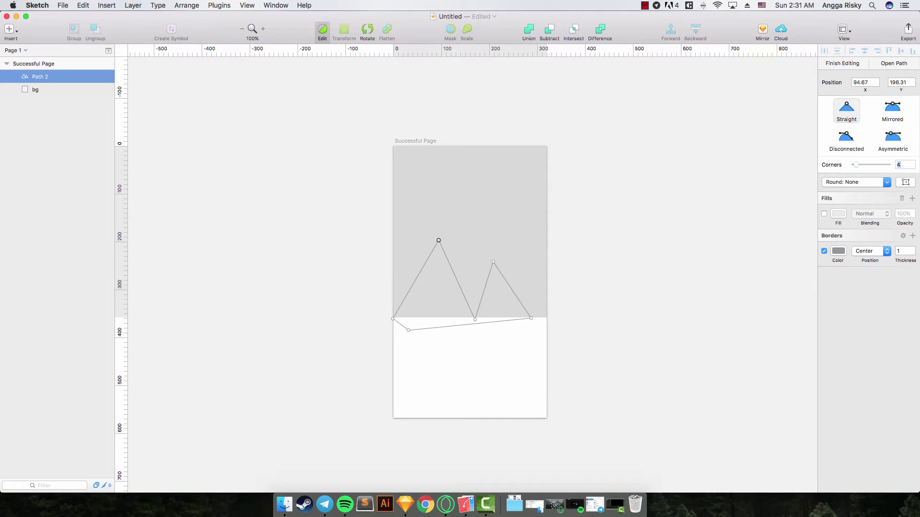
pyautogui.click(576, 263)
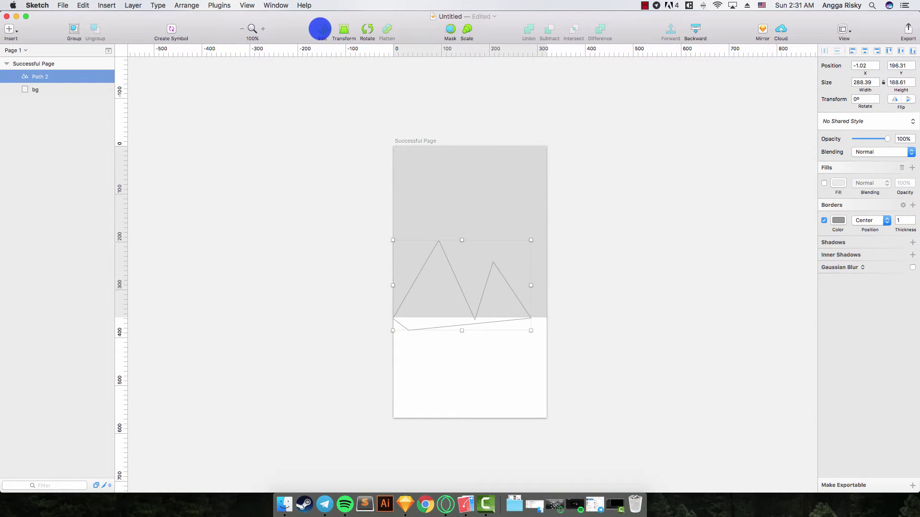
pyautogui.click(322, 30)
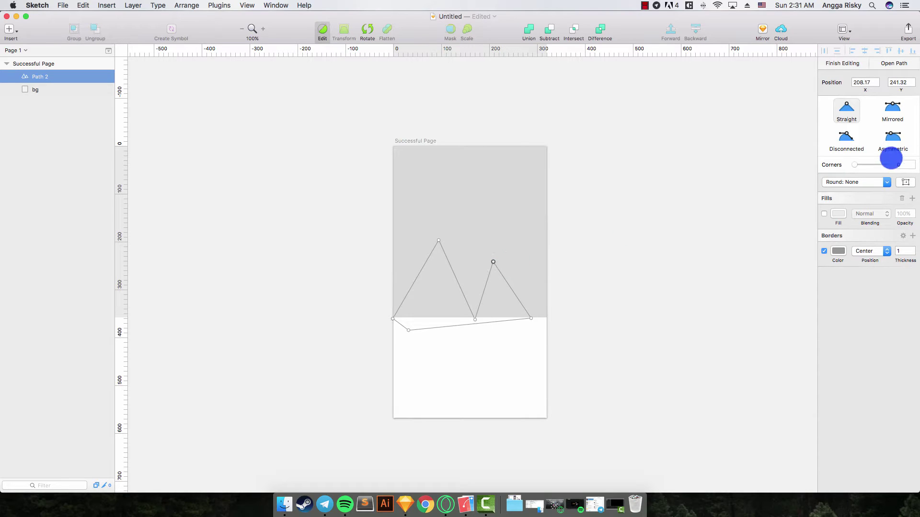
pyautogui.moveTo(854, 165); pyautogui.dragTo(868, 166)
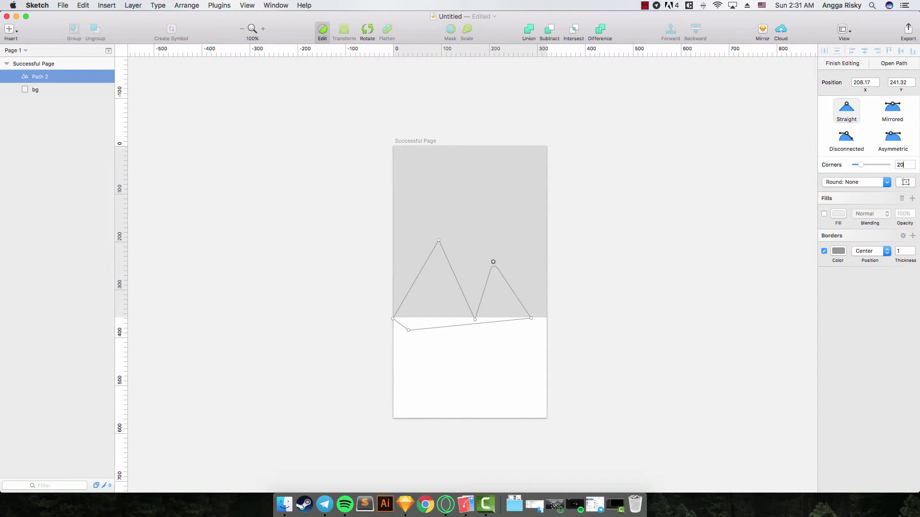
pyautogui.click(439, 240)
pyautogui.press('Escape')
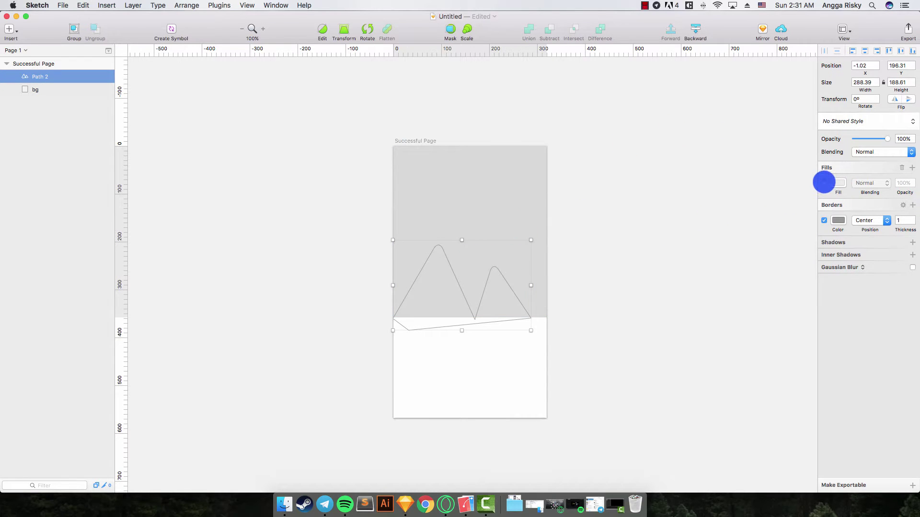
# - Fill the mountain shape with light green B8E986 and remove its border
pyautogui.click(824, 182)
pyautogui.click(824, 221)
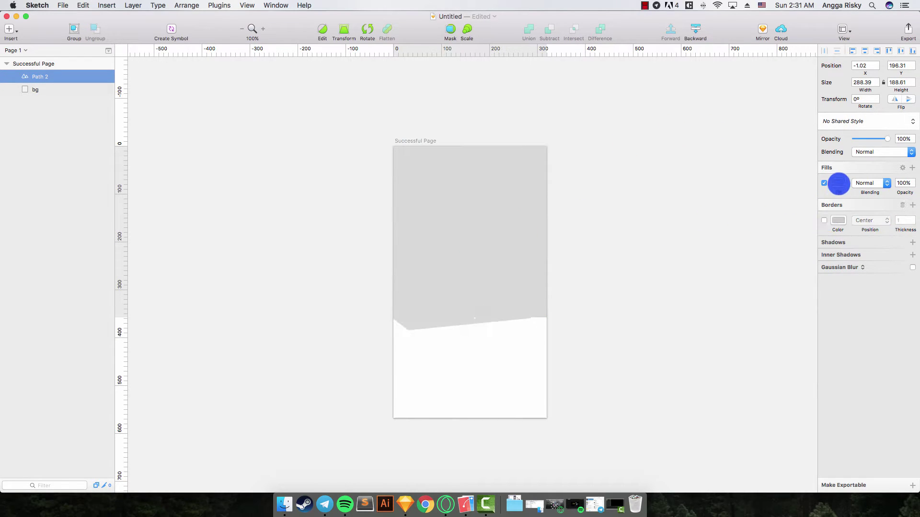
pyautogui.click(838, 183)
pyautogui.click(850, 353)
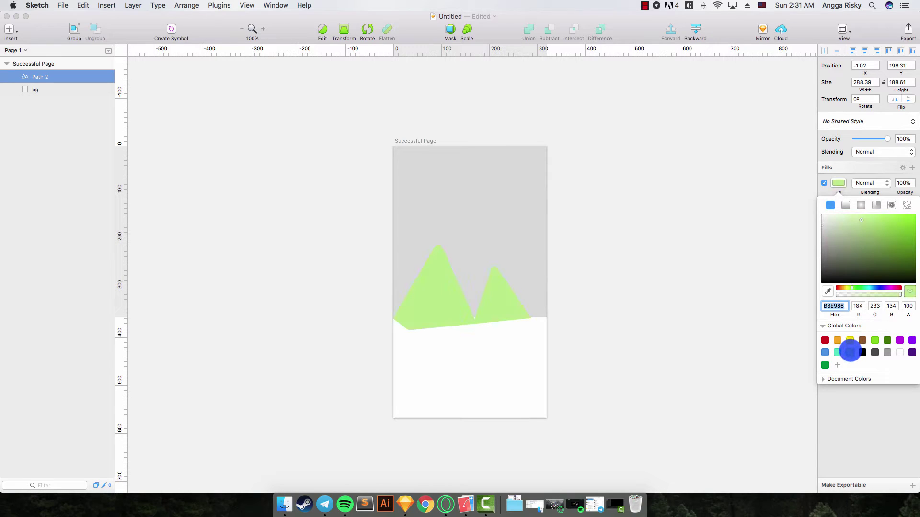
pyautogui.click(835, 183)
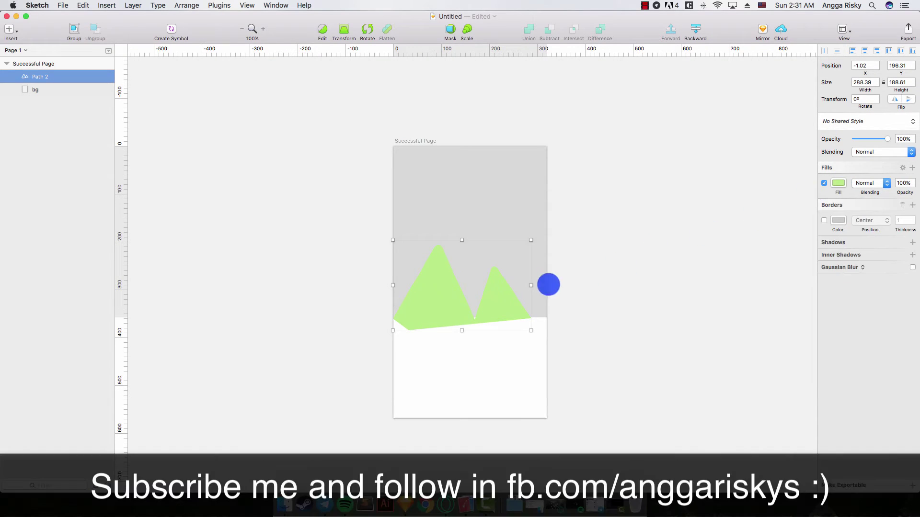
# - Center the mountain shape horizontally on the artboard and turn the bg rectangle into its mask
pyautogui.click(864, 50)
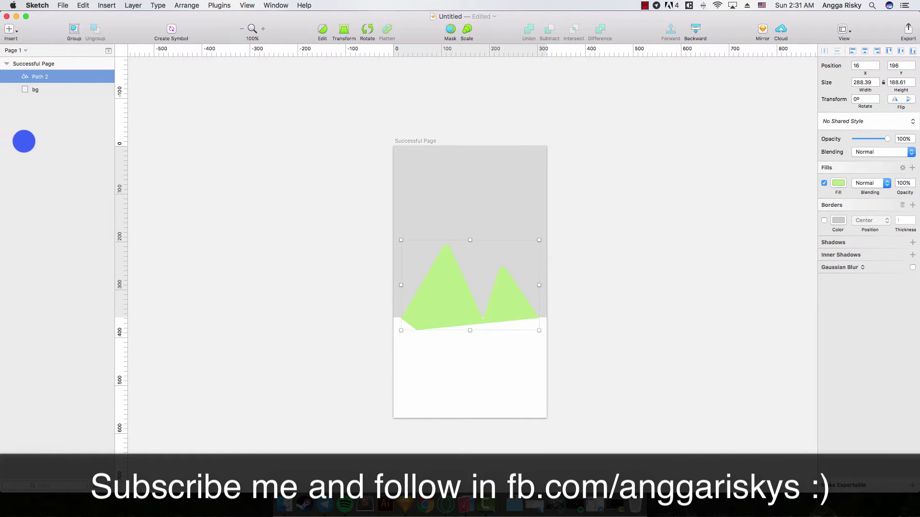
pyautogui.click(43, 90)
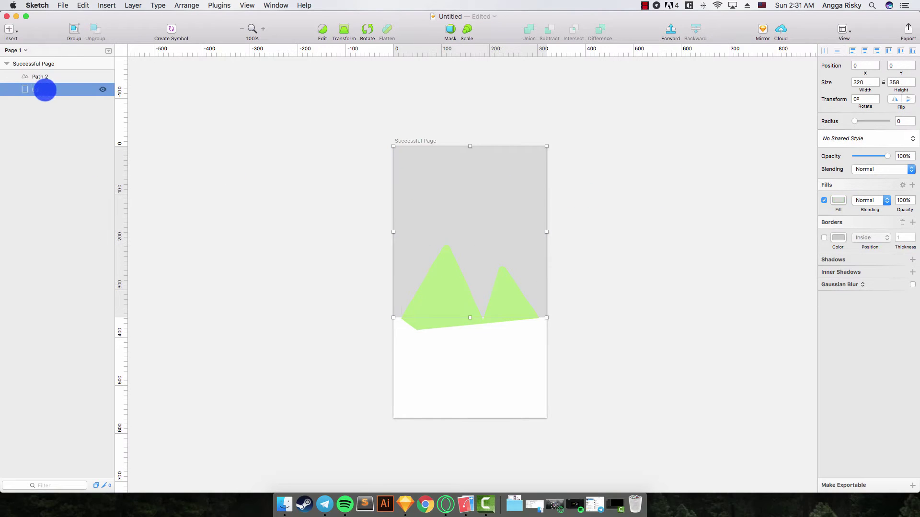
pyautogui.rightClick(45, 90)
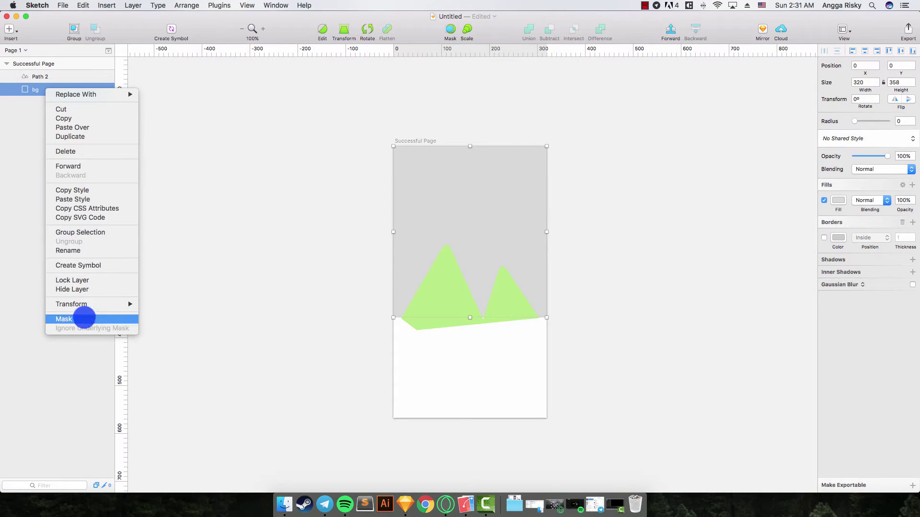
pyautogui.click(82, 318)
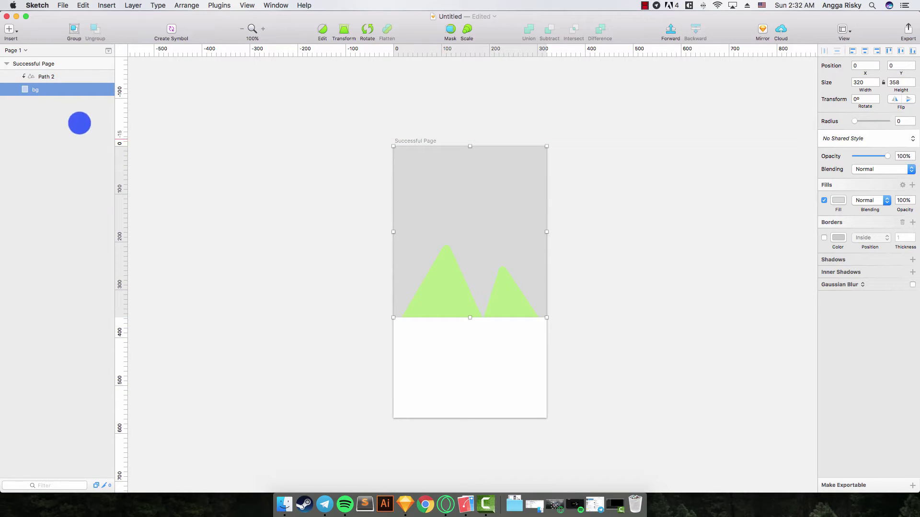
# - Change the bg rectangle's fill to the very pale blue F1F3FE
pyautogui.click(837, 202)
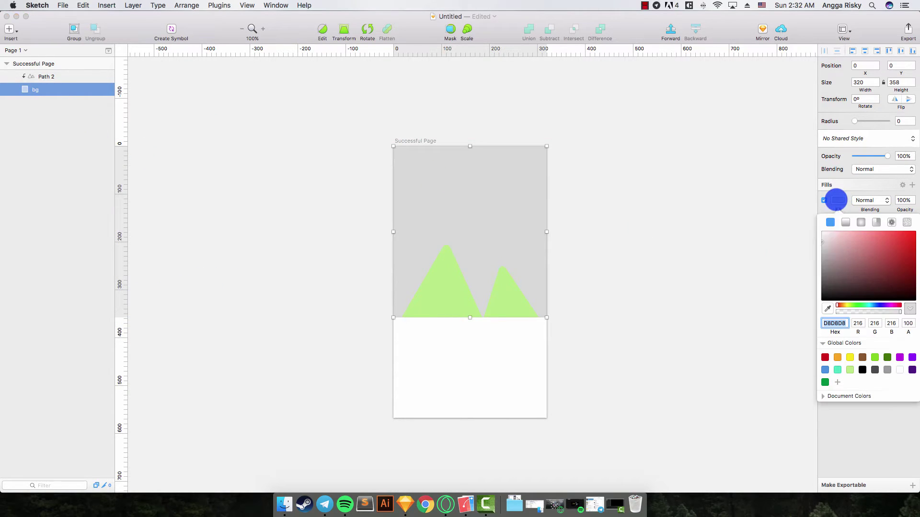
pyautogui.click(824, 370)
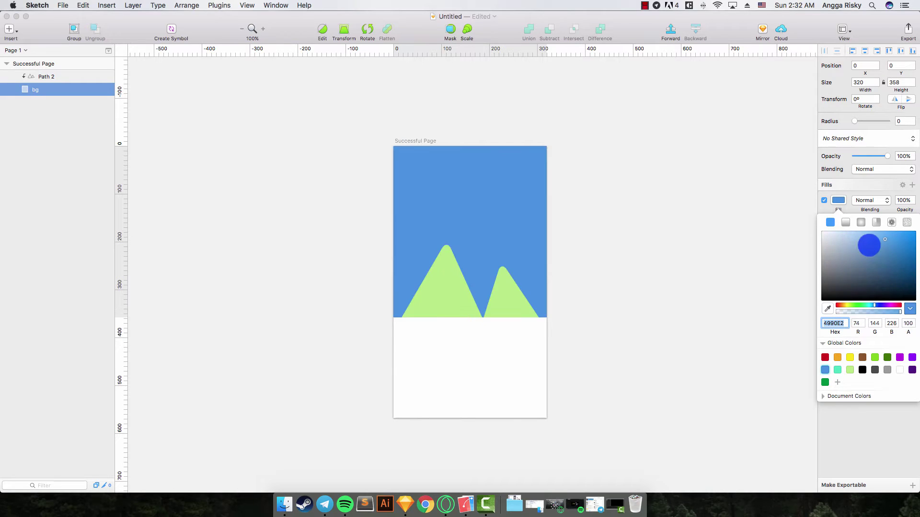
pyautogui.moveTo(869, 246); pyautogui.dragTo(826, 232)
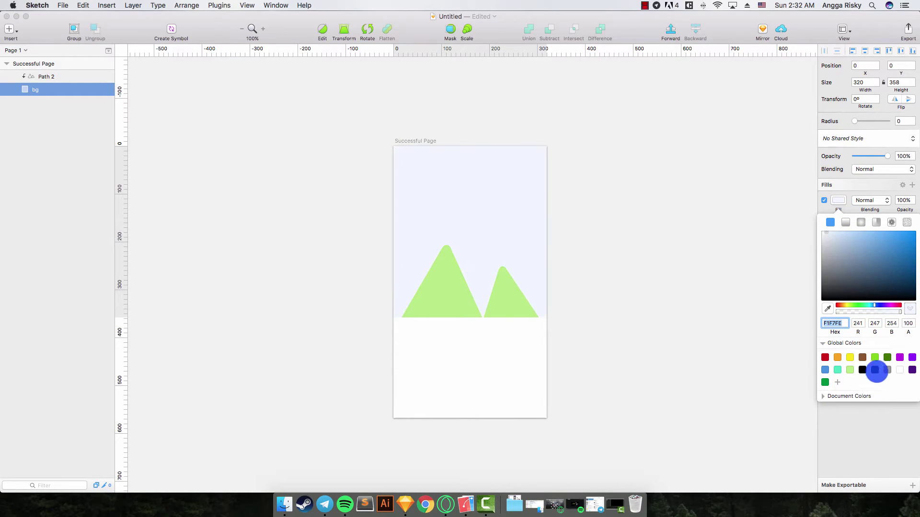
pyautogui.click(877, 305)
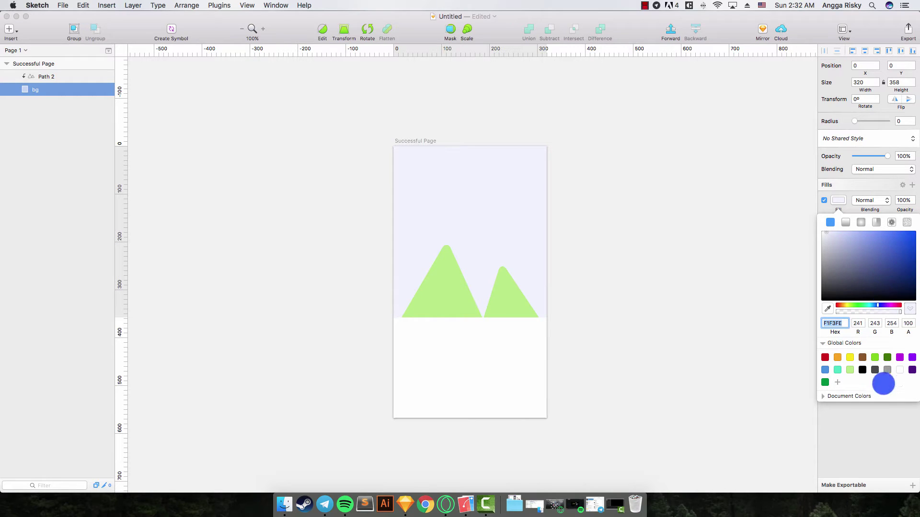
# - Try purple, dark grey, violet, turquoise, yellow and pale pink F2CAFF fills on the bg rectangle
pyautogui.click(875, 369)
pyautogui.moveTo(881, 240); pyautogui.dragTo(881, 224)
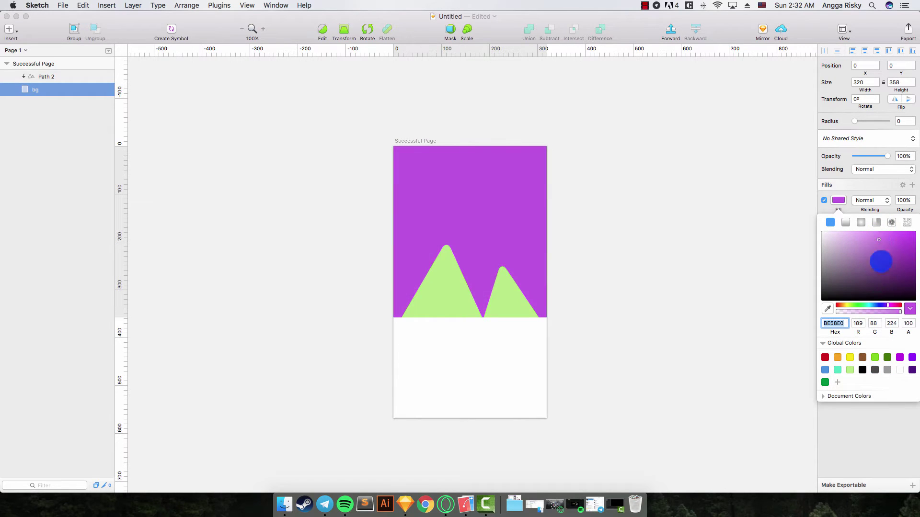
pyautogui.click(874, 370)
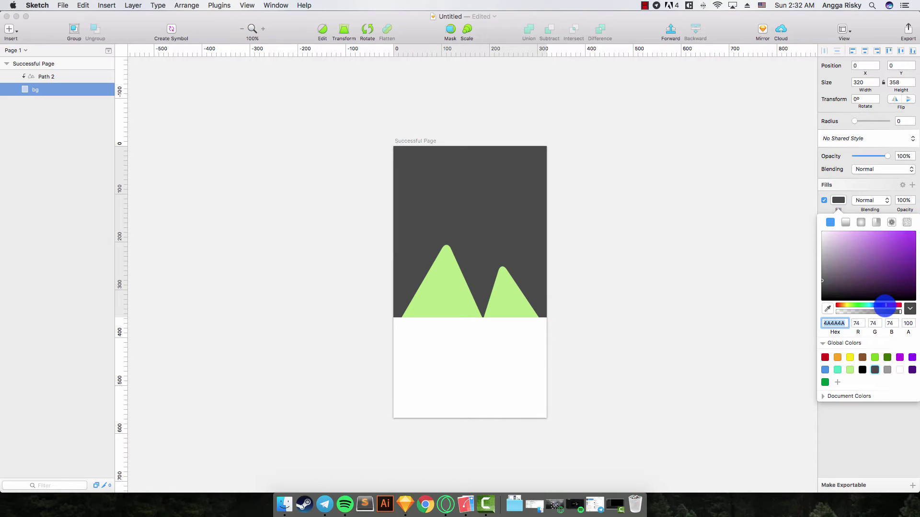
pyautogui.moveTo(885, 306); pyautogui.dragTo(880, 305)
pyautogui.moveTo(869, 230)
pyautogui.mouseDown()
pyautogui.moveTo(862, 225)
pyautogui.moveTo(876, 224)
pyautogui.mouseUp()
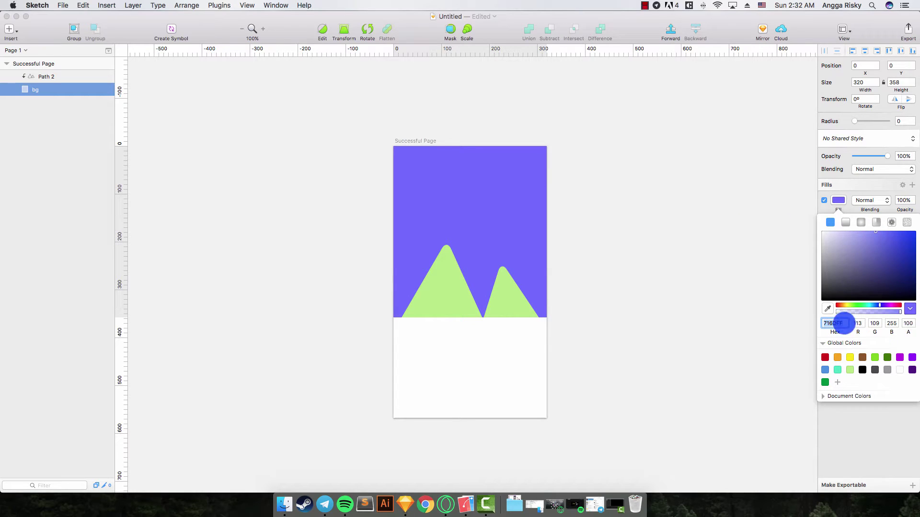
pyautogui.click(838, 369)
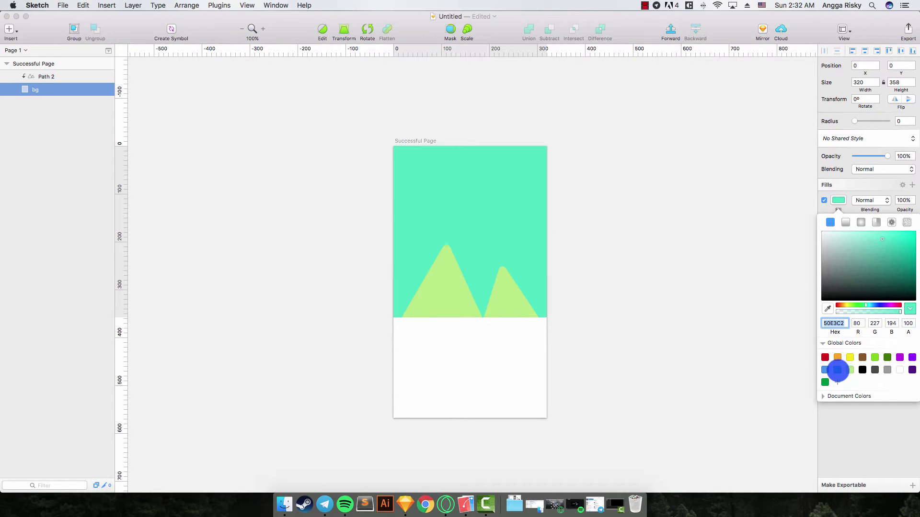
pyautogui.click(850, 357)
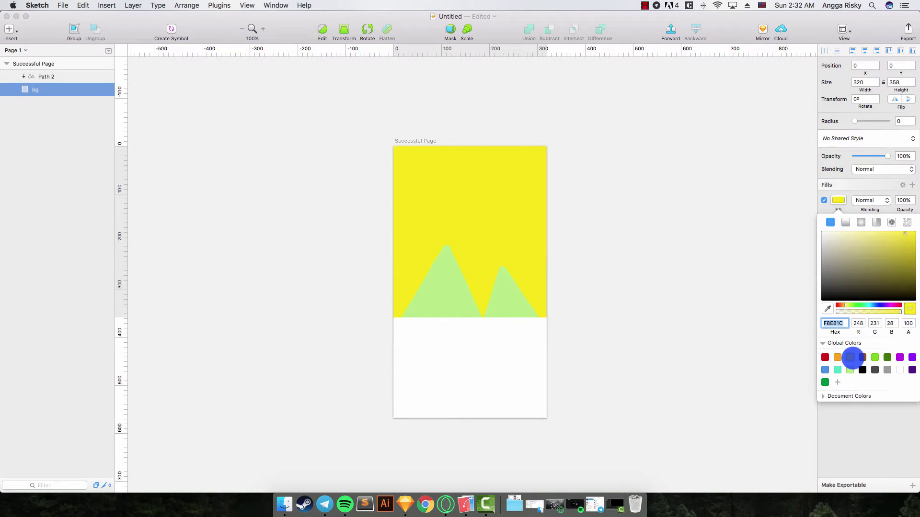
pyautogui.click(900, 357)
pyautogui.moveTo(842, 232)
pyautogui.mouseDown()
pyautogui.moveTo(818, 242)
pyautogui.moveTo(842, 224)
pyautogui.mouseUp()
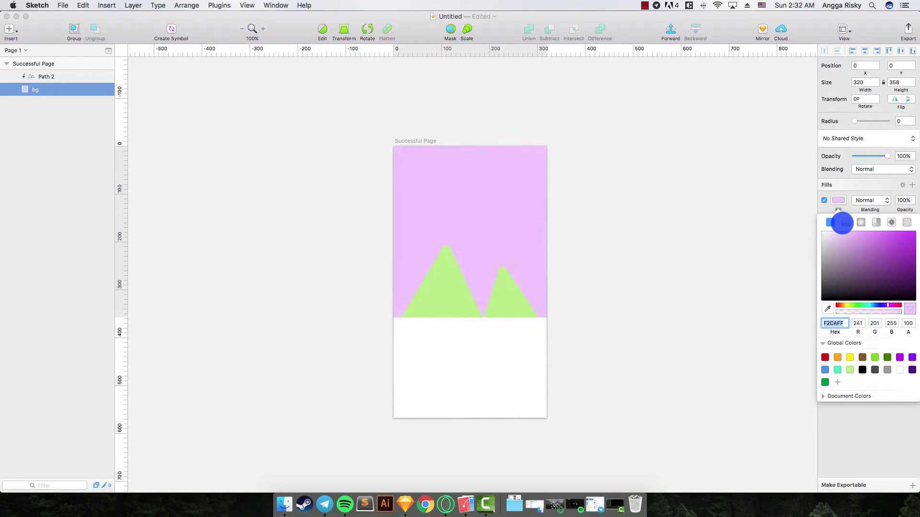
# - Try pale green, pale blue D7E7FF and bright blue 5198FF fills on the bg rectangle
pyautogui.click(848, 369)
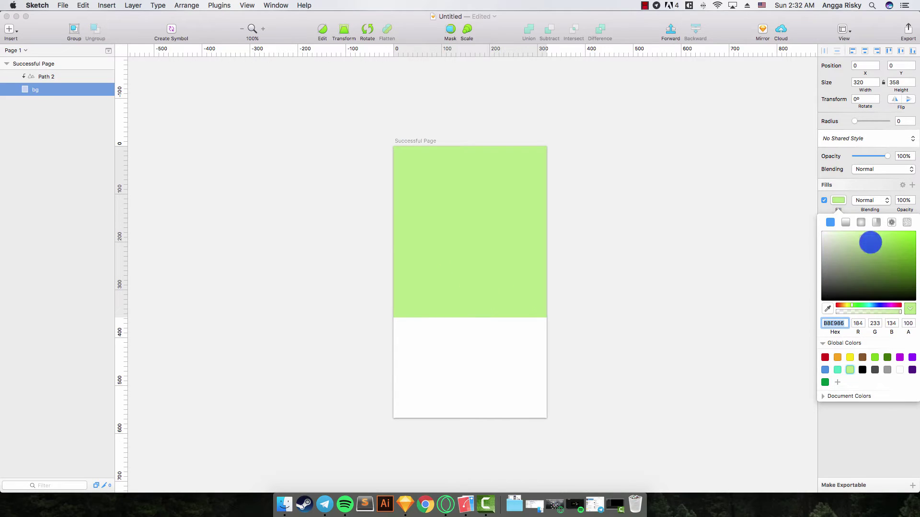
pyautogui.moveTo(862, 241); pyautogui.dragTo(836, 224)
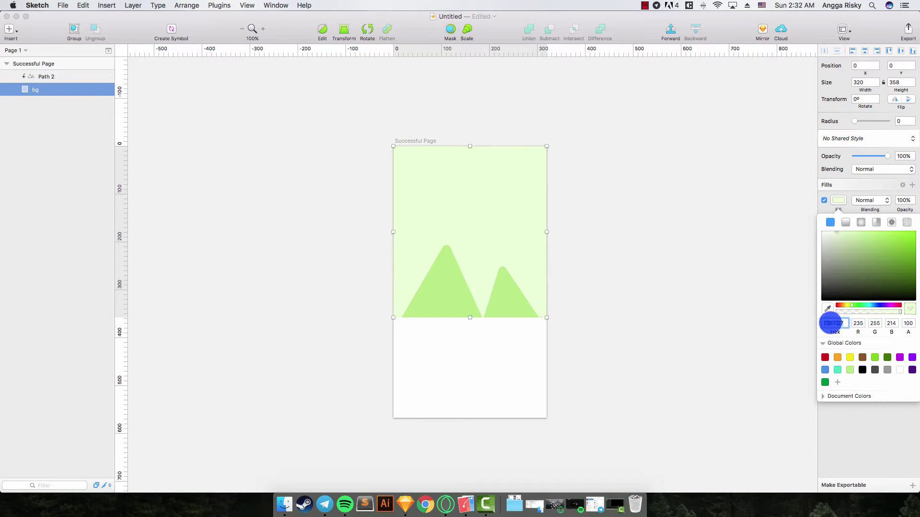
pyautogui.click(876, 305)
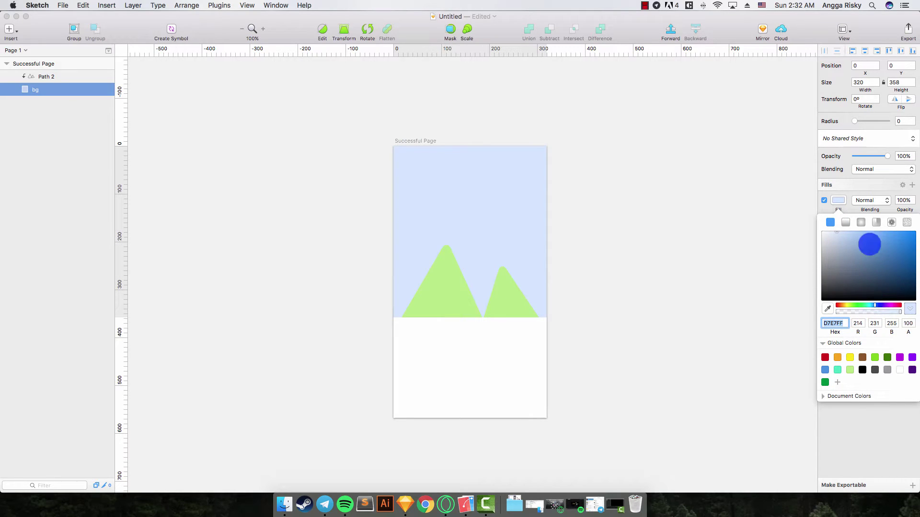
pyautogui.click(870, 233)
pyautogui.moveTo(879, 231); pyautogui.dragTo(886, 232)
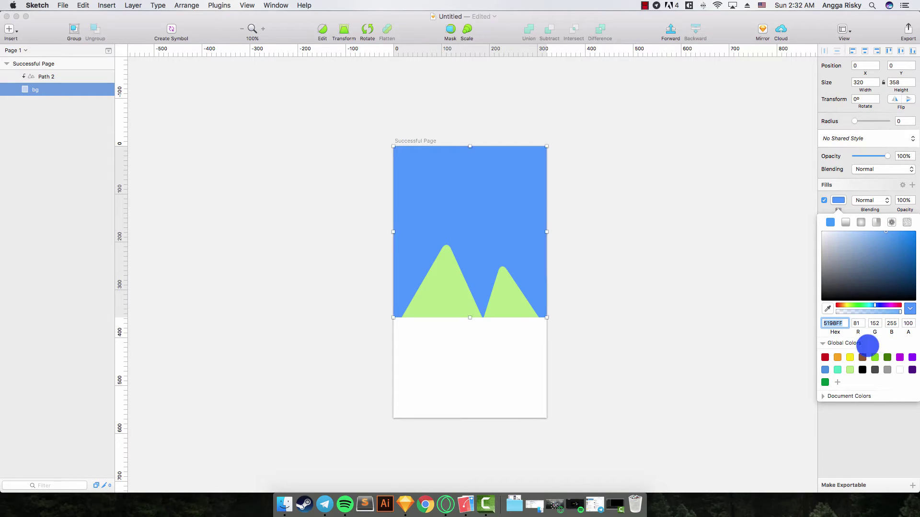
# - Set the bg rectangle's fill to the dark slate blue 34495E and deselect it
pyautogui.write('344')
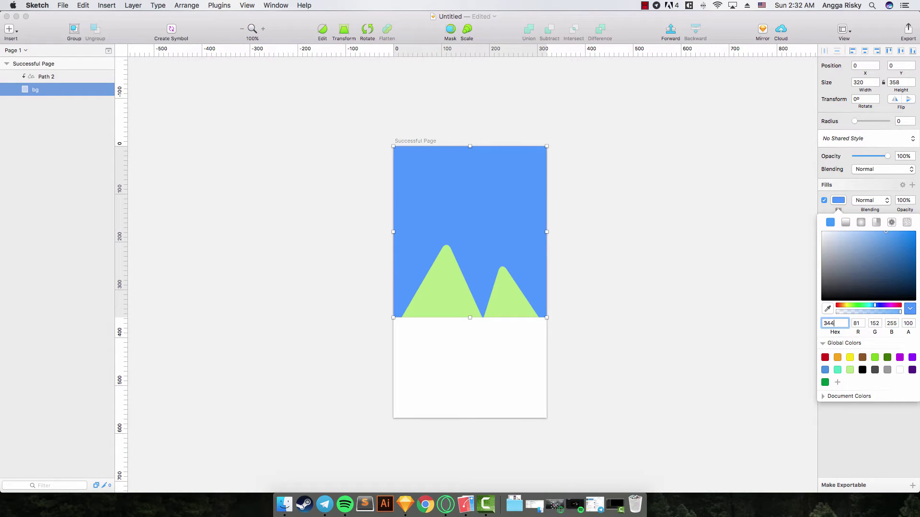
pyautogui.write('95e')
pyautogui.press('Return')
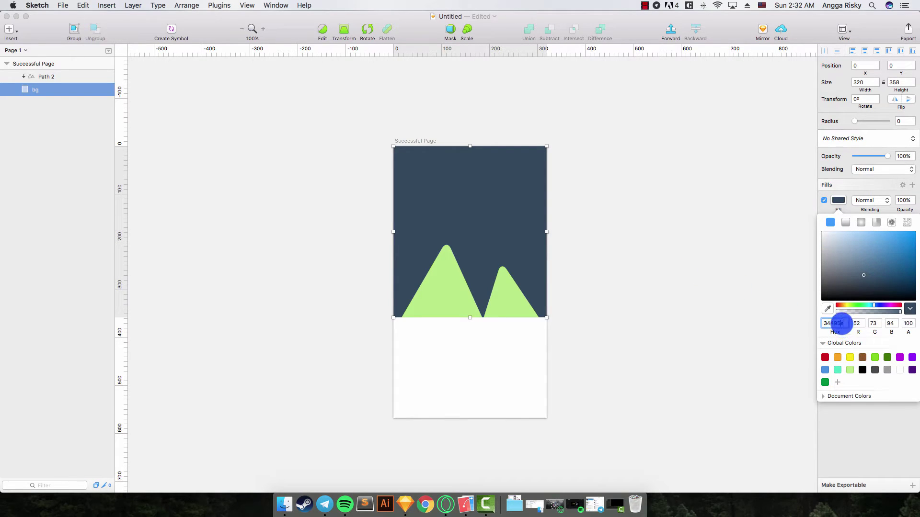
pyautogui.moveTo(842, 323); pyautogui.dragTo(829, 325)
pyautogui.click(837, 201)
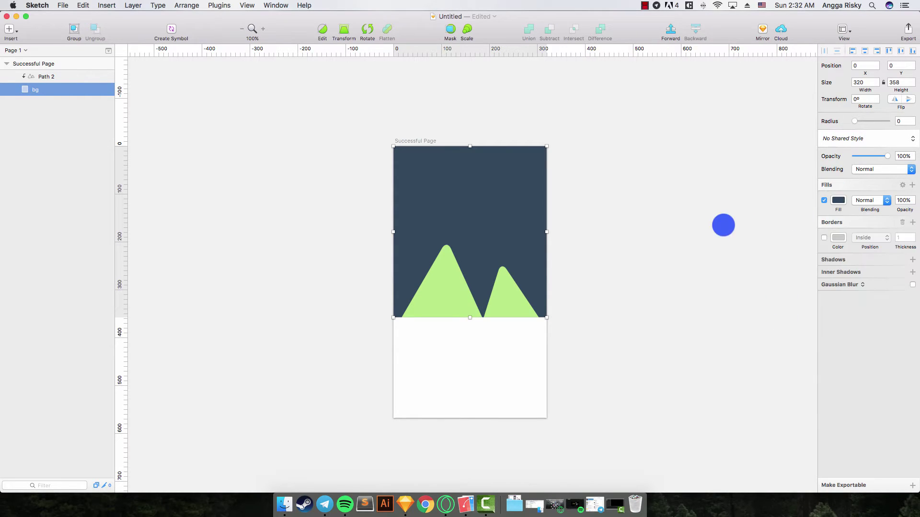
pyautogui.scroll(3, 724, 225)
pyautogui.click(719, 225)
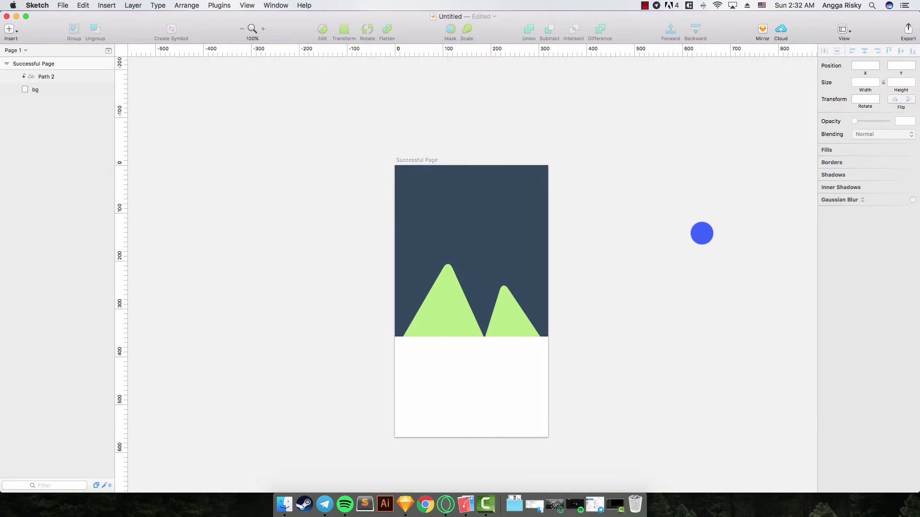
# - Switch to Finder and place ballon.png from the Desktop folder onto the artboard's dark header area
pyautogui.hscroll(2, 697, 236)
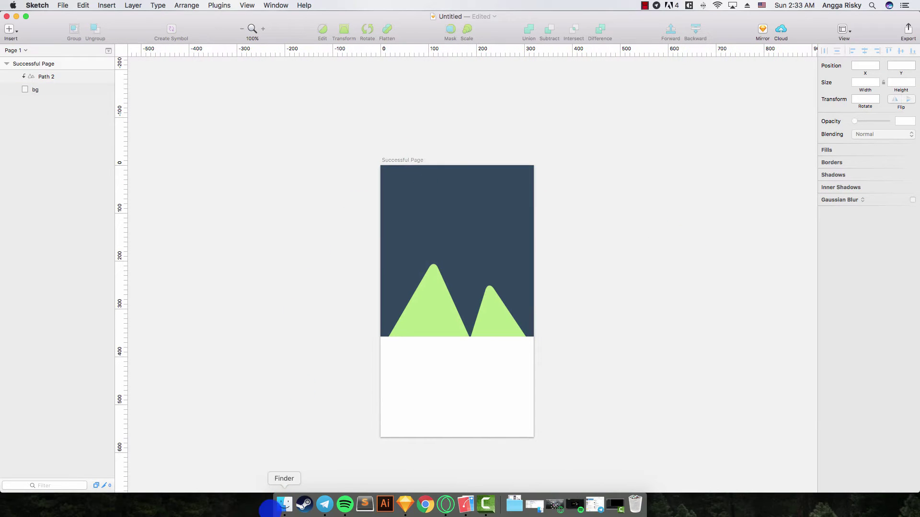
pyautogui.click(283, 504)
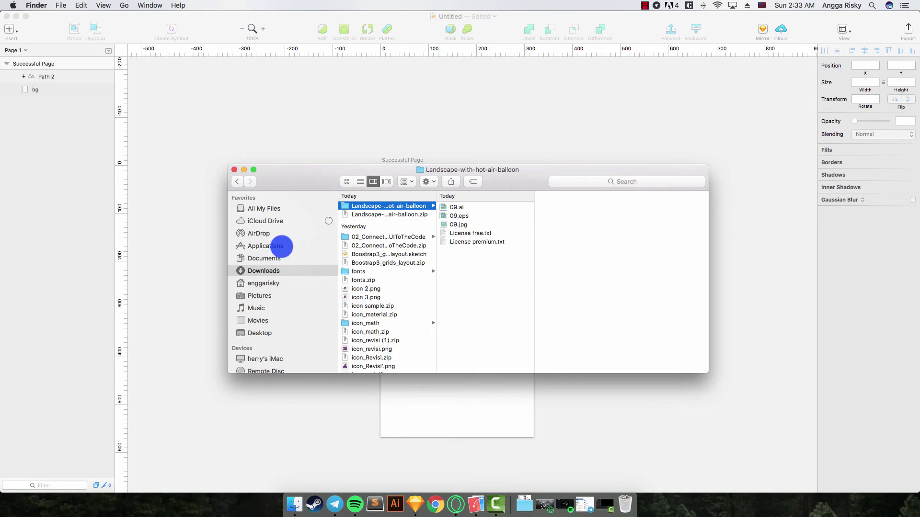
pyautogui.click(285, 331)
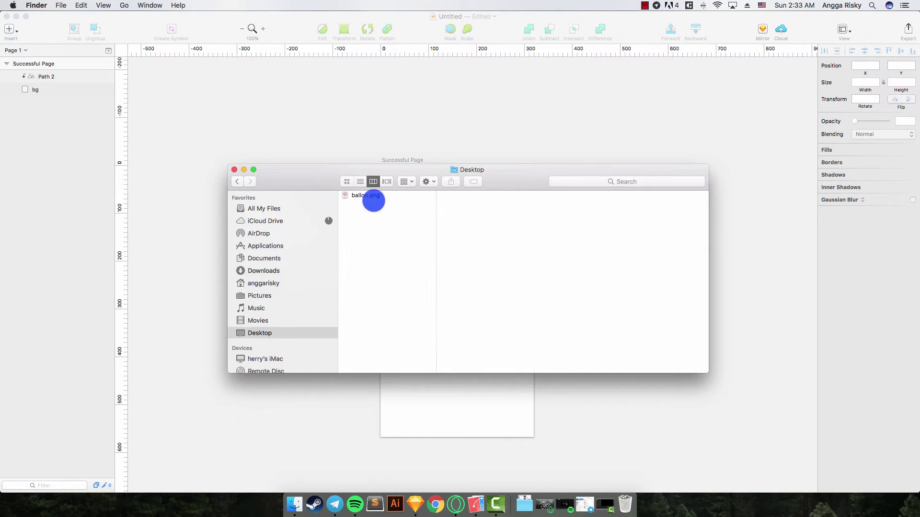
pyautogui.click(372, 196)
pyautogui.moveTo(330, 179)
pyautogui.mouseDown()
pyautogui.moveTo(550, 171)
pyautogui.moveTo(533, 175)
pyautogui.moveTo(581, 181)
pyautogui.moveTo(628, 204)
pyautogui.mouseUp()
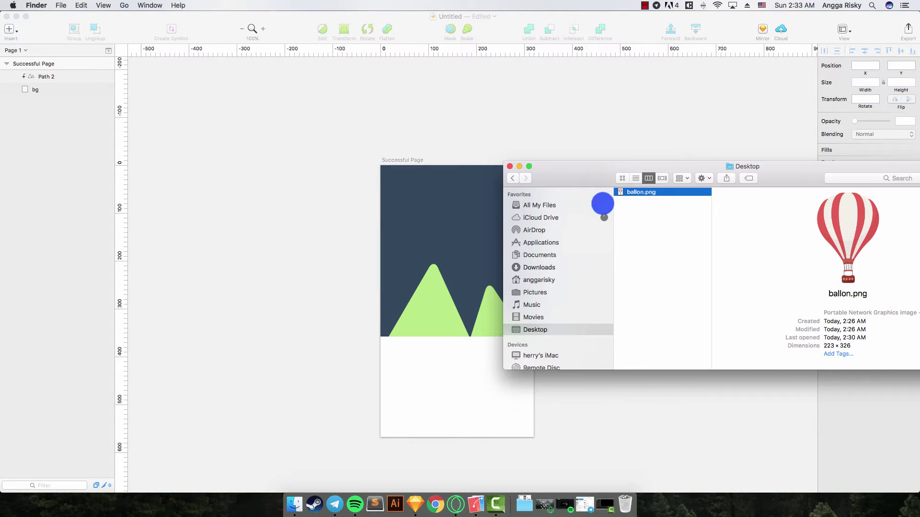
pyautogui.moveTo(648, 192)
pyautogui.mouseDown()
pyautogui.moveTo(476, 216)
pyautogui.moveTo(444, 230)
pyautogui.mouseUp()
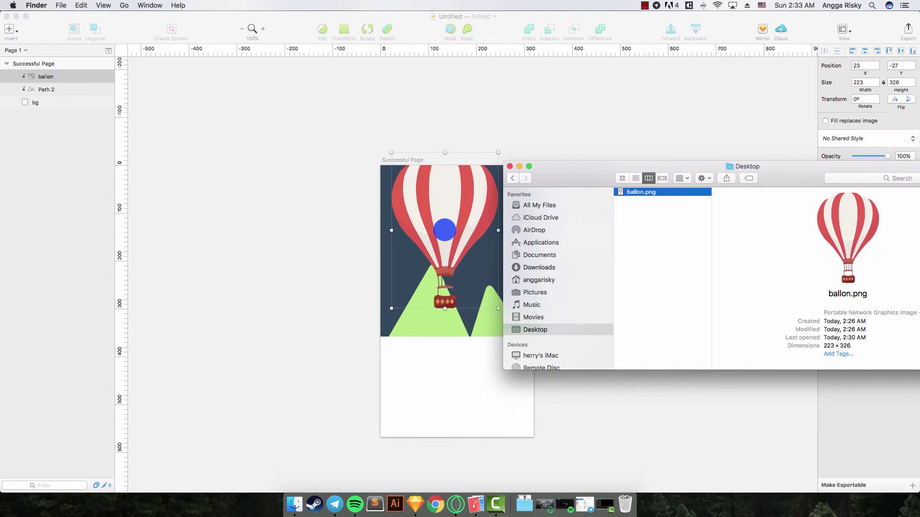
# - Scale the balloon image down to about 121 × 178 and position it over the taller peak, at about X 65, Y 73
pyautogui.moveTo(496, 153); pyautogui.dragTo(455, 145)
pyautogui.moveTo(436, 180); pyautogui.dragTo(450, 225)
pyautogui.moveTo(478, 197); pyautogui.dragTo(455, 214)
pyautogui.moveTo(481, 284); pyautogui.dragTo(490, 299)
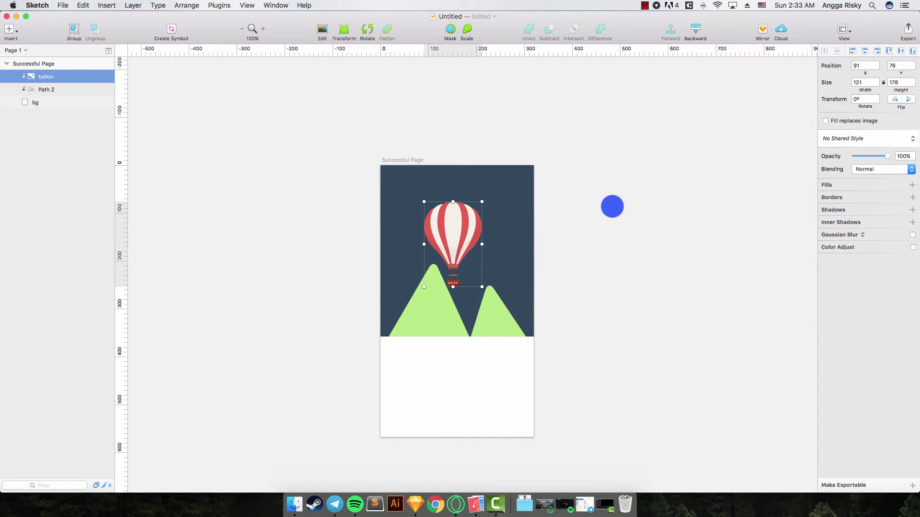
pyautogui.moveTo(455, 230); pyautogui.dragTo(439, 230)
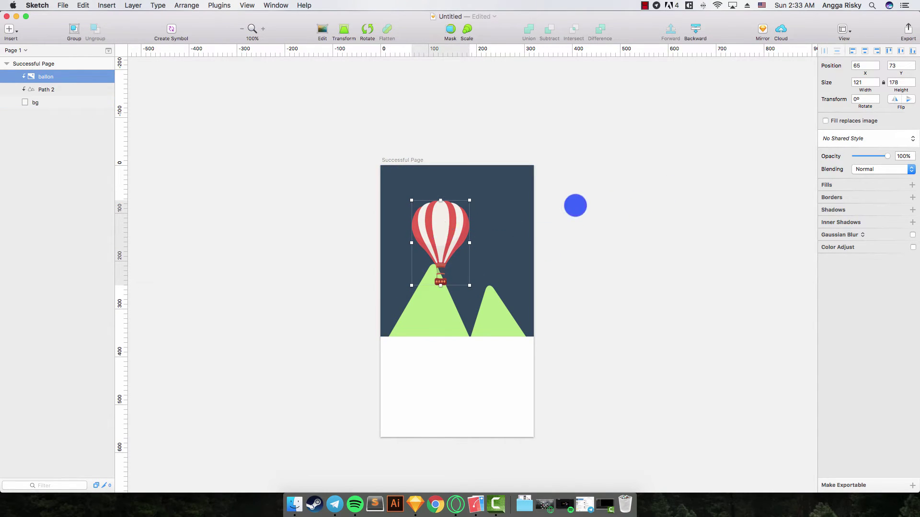
# - Draw a rounded rectangle about 131 × 21 beside the balloon, stacked between the mountain and balloon layers
pyautogui.scroll(5, 575, 205)
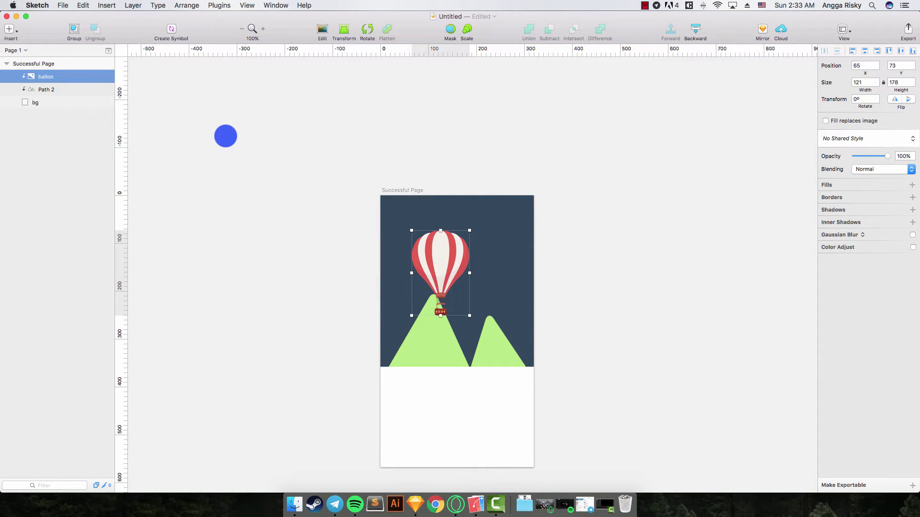
pyautogui.click(75, 89)
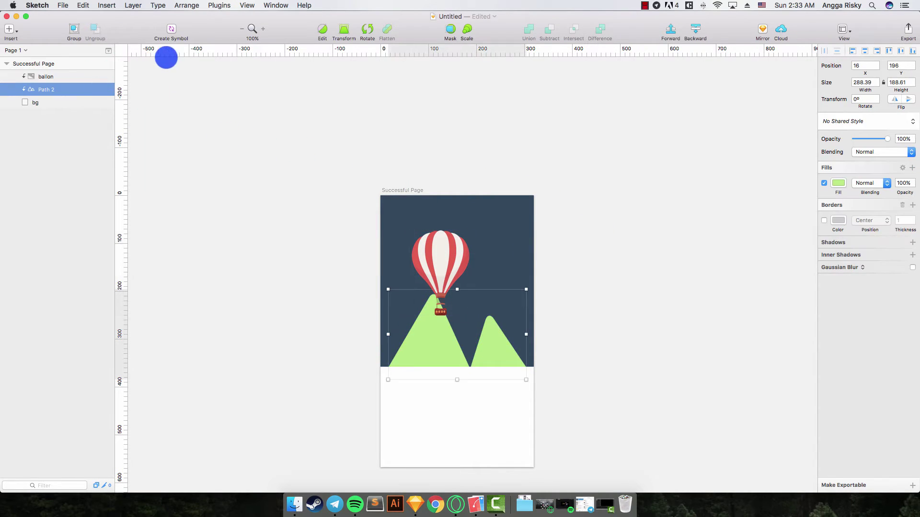
pyautogui.click(9, 27)
pyautogui.moveTo(45, 70)
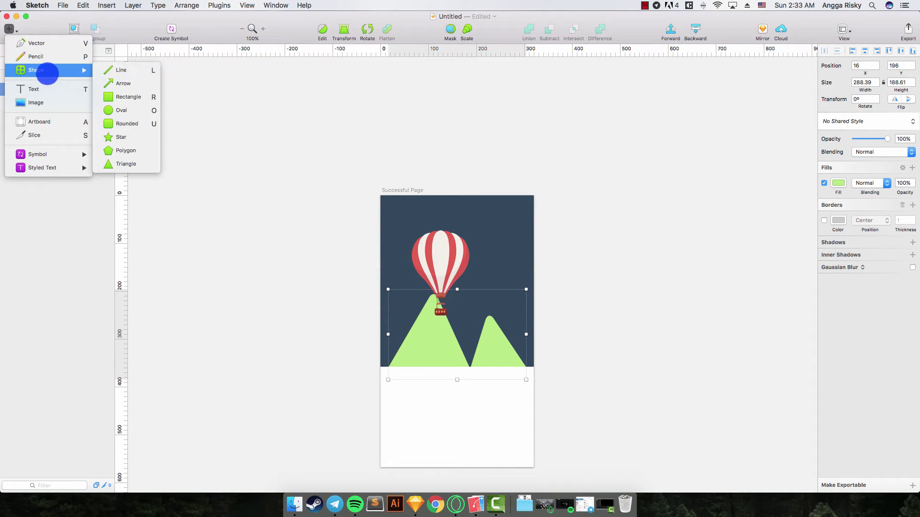
pyautogui.click(131, 124)
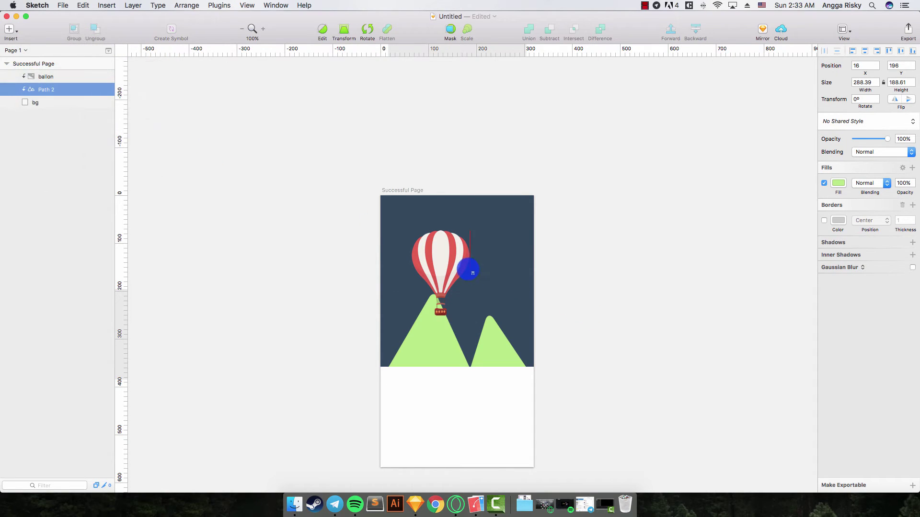
pyautogui.moveTo(468, 271); pyautogui.dragTo(529, 281)
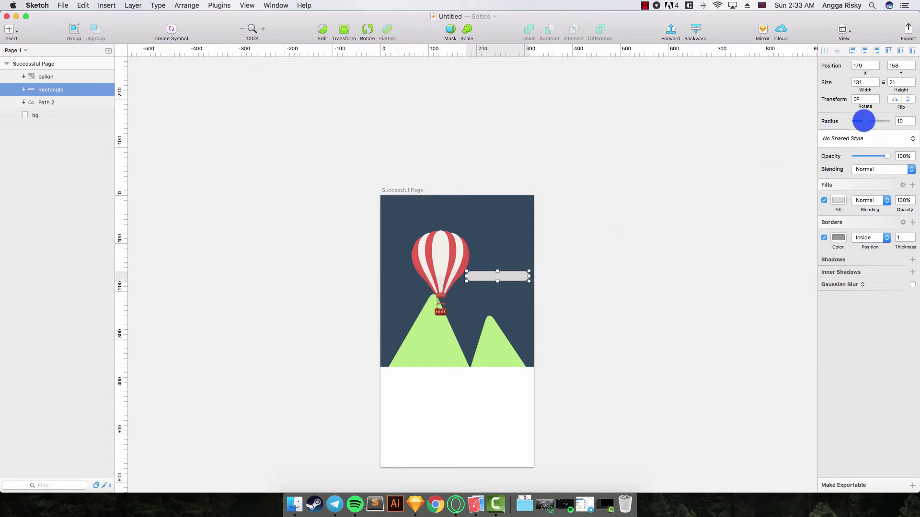
# - Give the rounded rectangle a corner radius of 100, no border and a white fill
pyautogui.moveTo(863, 121); pyautogui.dragTo(916, 120)
pyautogui.click(904, 121)
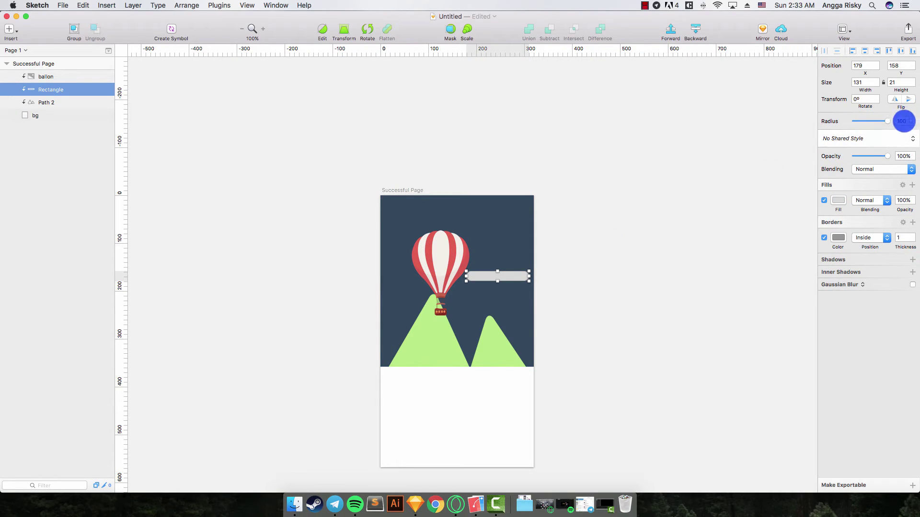
pyautogui.click(824, 237)
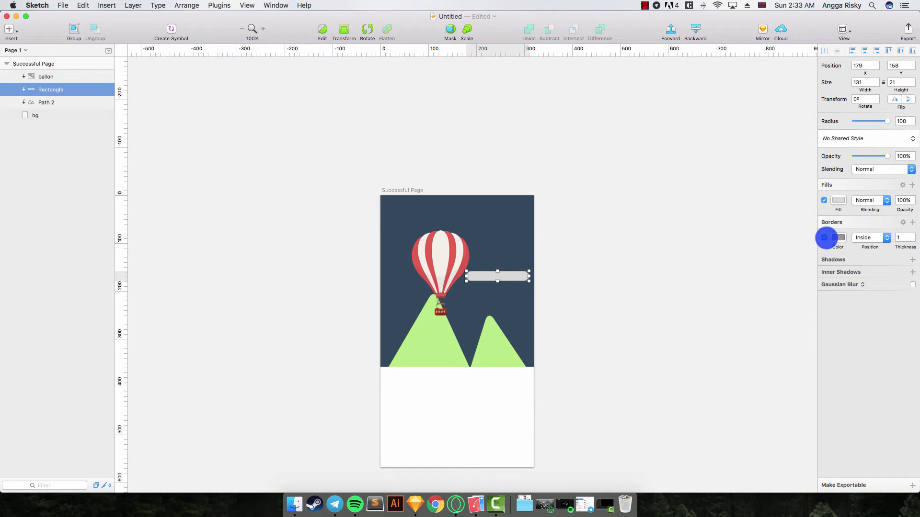
pyautogui.click(825, 238)
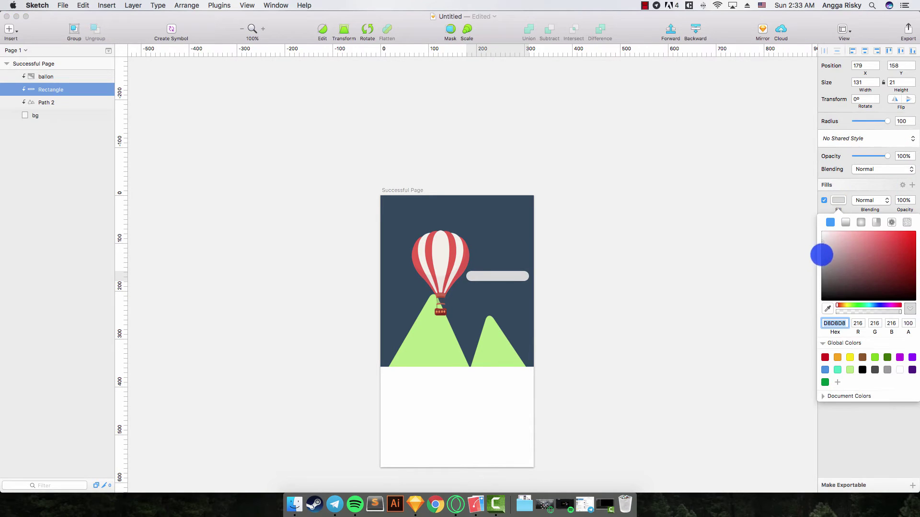
pyautogui.moveTo(821, 252); pyautogui.dragTo(797, 203)
pyautogui.click(838, 200)
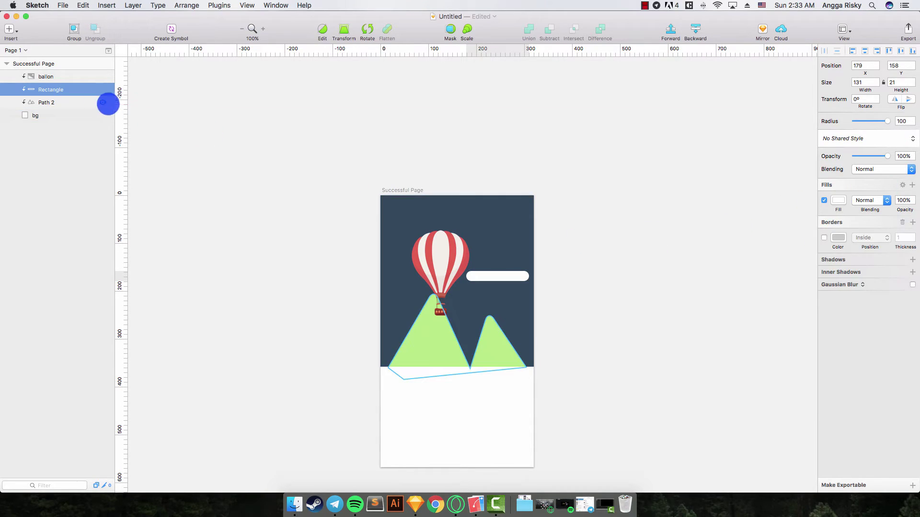
# - Duplicate the white cloud bar and move the copy directly above the original, at about X 180, Y 138
pyautogui.rightClick(65, 89)
pyautogui.click(84, 137)
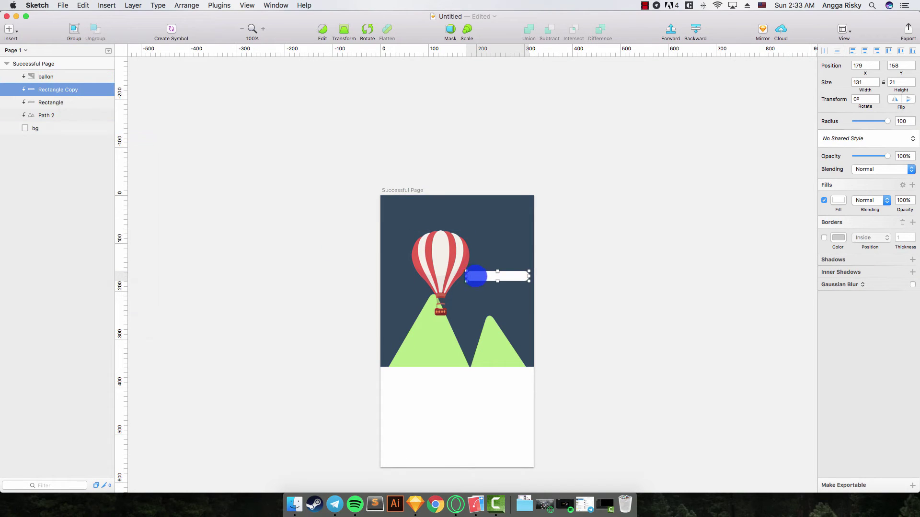
pyautogui.moveTo(480, 276); pyautogui.dragTo(484, 265)
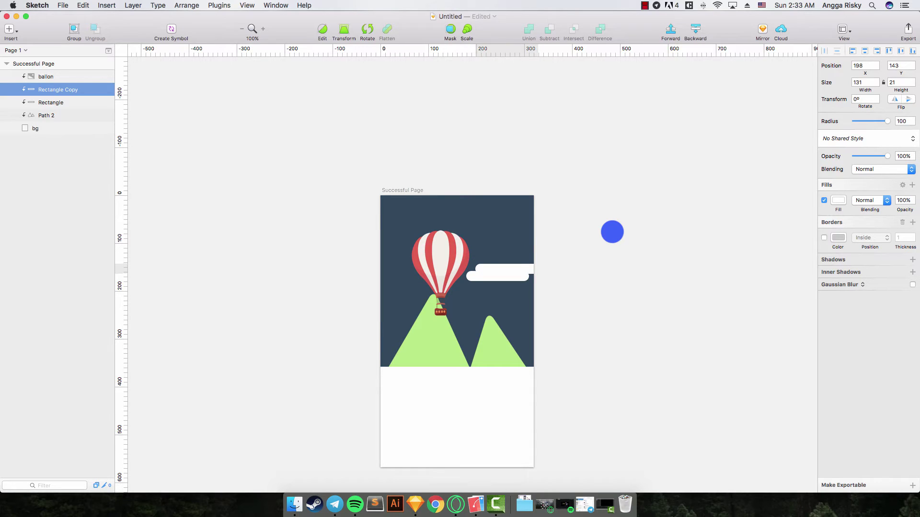
pyautogui.hotkey('shift', 'Up')
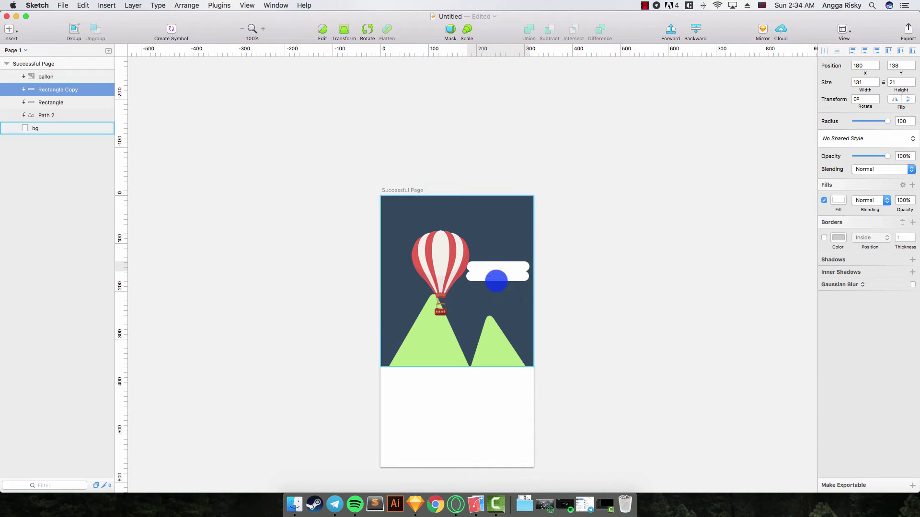
# - Widen the copied cloud bar to about 164 and move it just below the original, at about X 161, Y 179
pyautogui.click(476, 268)
pyautogui.moveTo(466, 267); pyautogui.dragTo(451, 267)
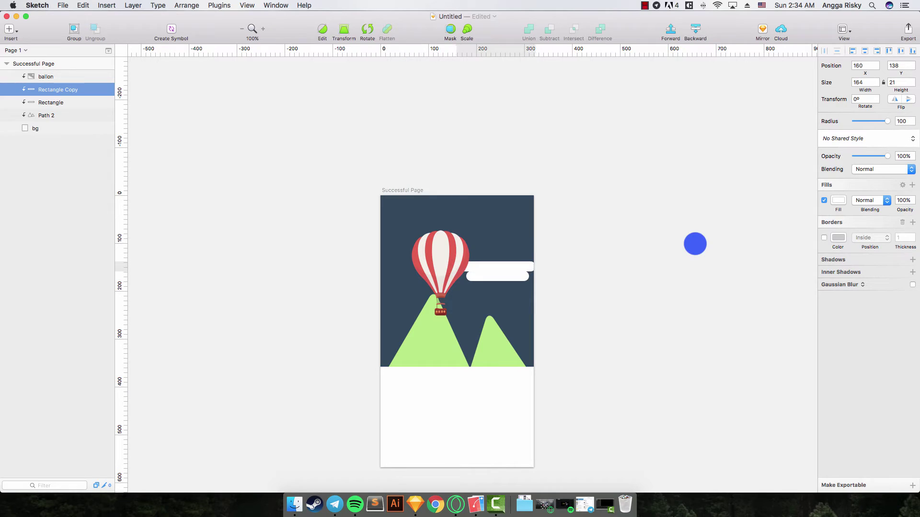
pyautogui.hotkey('shift', 'Down')
pyautogui.hotkey('shift', 'Down')
pyautogui.hotkey('shift', 'Down')
pyautogui.hotkey('shift', 'Down')
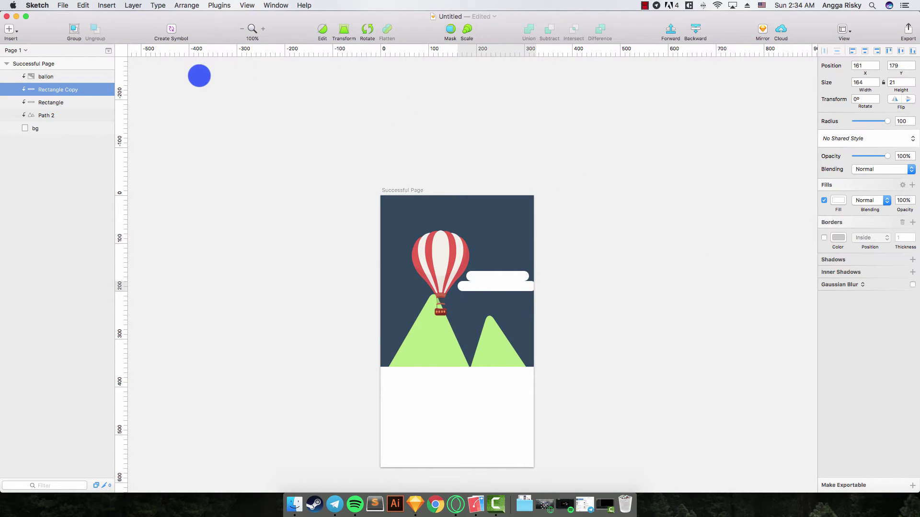
# - Combine the two white cloud bars into one shape with Union and try to flatten it into a single path
pyautogui.keyDown('shift'); pyautogui.click(55, 102); pyautogui.keyUp('shift')
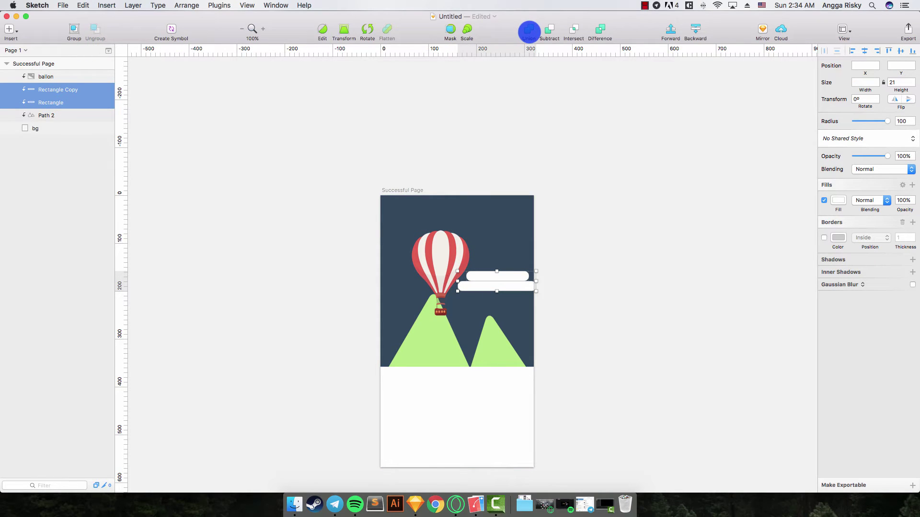
pyautogui.click(529, 32)
pyautogui.click(132, 5)
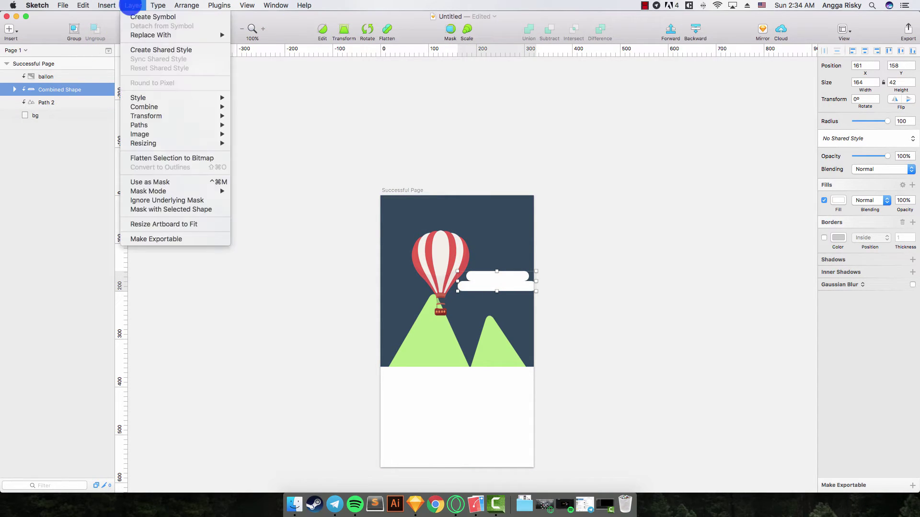
pyautogui.moveTo(158, 125)
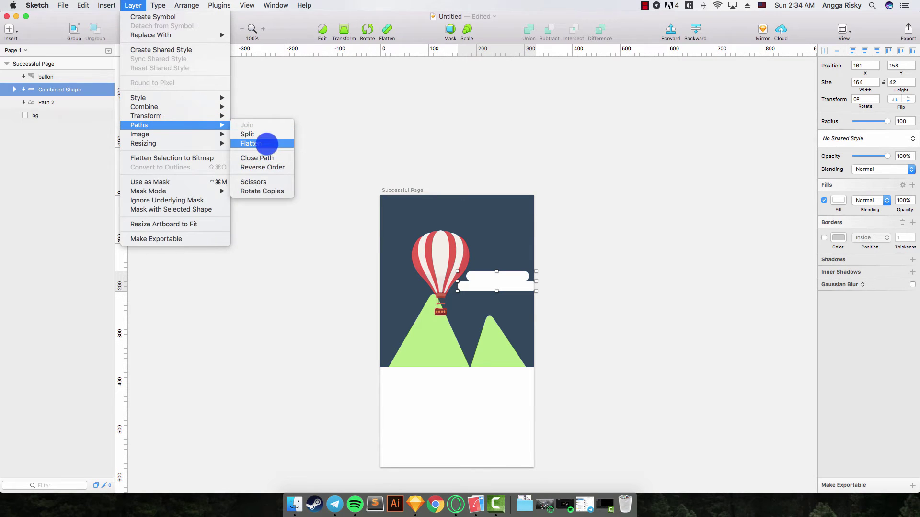
pyautogui.click(267, 143)
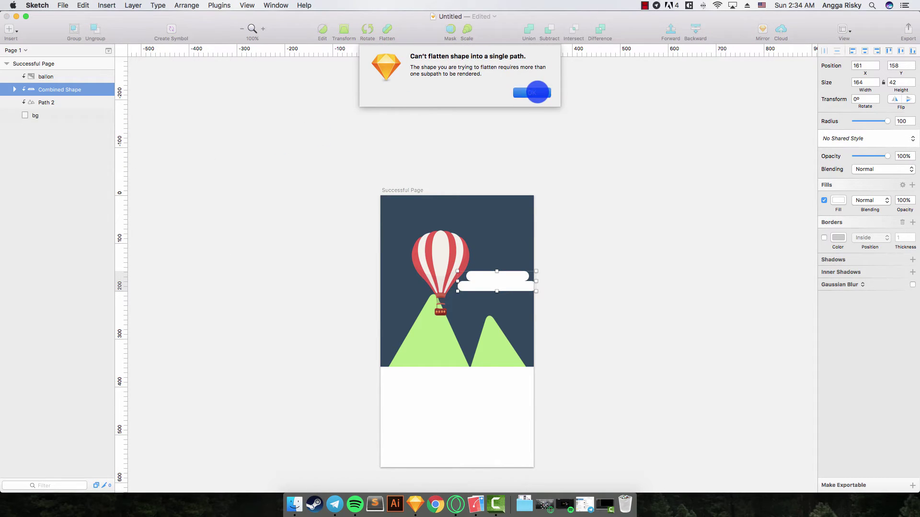
pyautogui.click(536, 91)
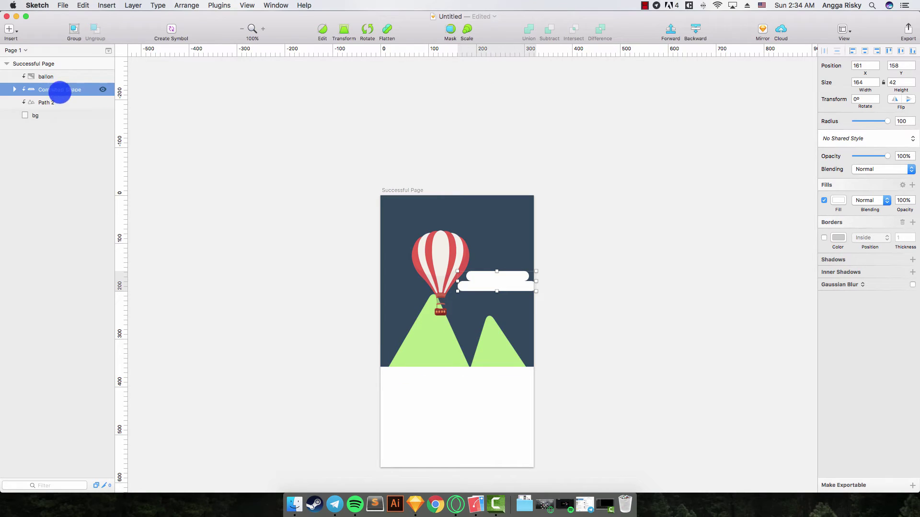
# - Move the combined white cloud up so it sits partly behind the balloon, at X 141, Y 118
pyautogui.hotkey('shift', 'Up')
pyautogui.hotkey('shift', 'Up')
pyautogui.hotkey('shift', 'Up')
pyautogui.hotkey('shift', 'Up')
pyautogui.hotkey('shift', 'Right')
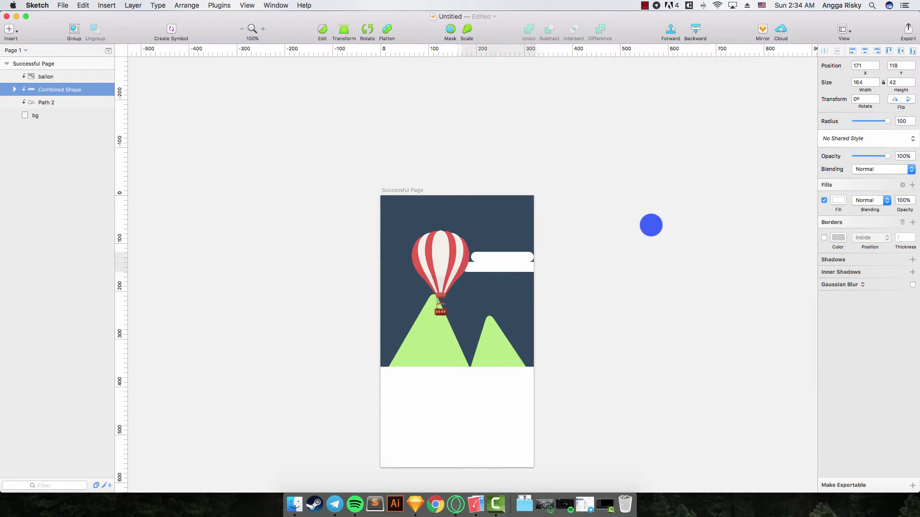
pyautogui.hotkey('shift', 'Up')
pyautogui.hotkey('shift', 'Up')
pyautogui.hotkey('shift', 'Up')
pyautogui.hotkey('shift', 'Left')
pyautogui.hotkey('shift', 'Left')
pyautogui.hotkey('shift', 'Up')
pyautogui.hotkey('shift', 'Up')
pyautogui.hotkey('shift', 'Left')
pyautogui.hotkey('shift', 'Left')
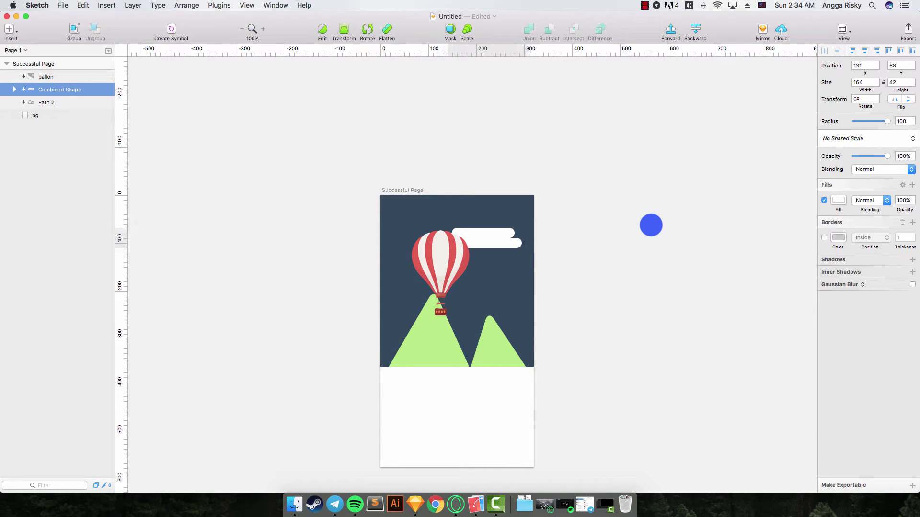
pyautogui.hotkey('shift', 'Down')
pyautogui.hotkey('shift', 'Down')
pyautogui.hotkey('shift', 'Down')
pyautogui.hotkey('shift', 'Down')
pyautogui.hotkey('shift', 'Right')
pyautogui.hotkey('shift', 'Left')
pyautogui.hotkey('shift', 'Down')
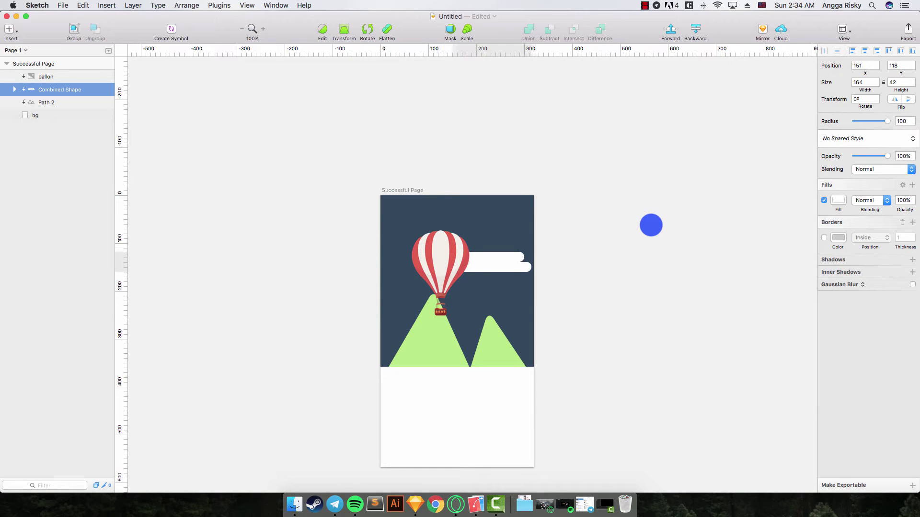
pyautogui.hotkey('shift', 'Up')
pyautogui.hotkey('shift', 'Down')
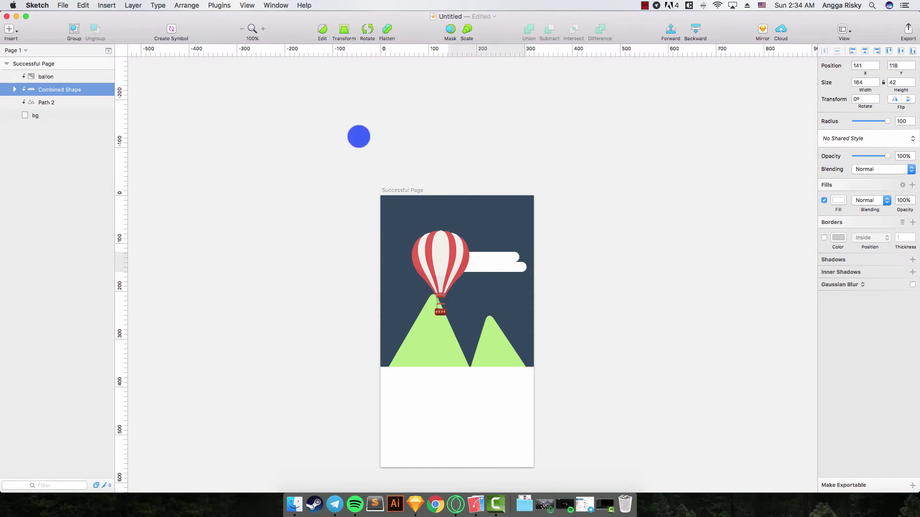
# - Duplicate the combined cloud and set the copy's opacity to 50%
pyautogui.rightClick(61, 88)
pyautogui.click(86, 135)
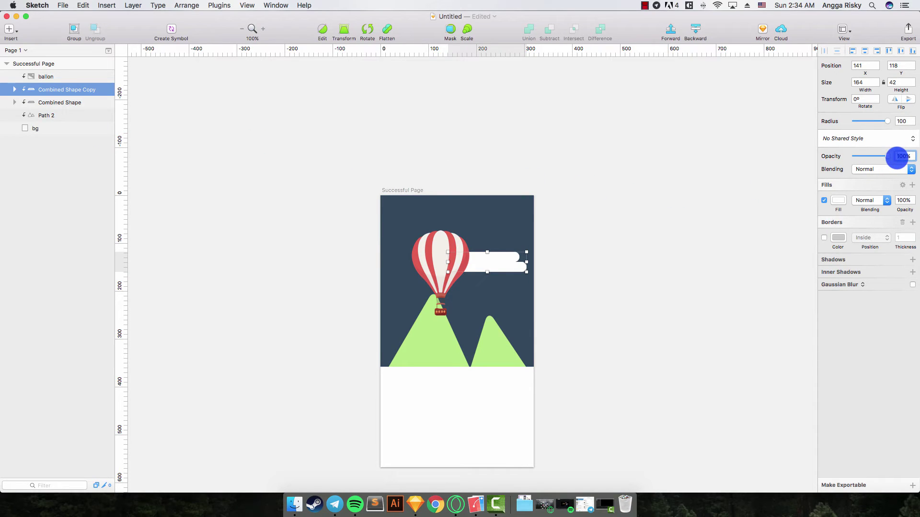
pyautogui.write('50')
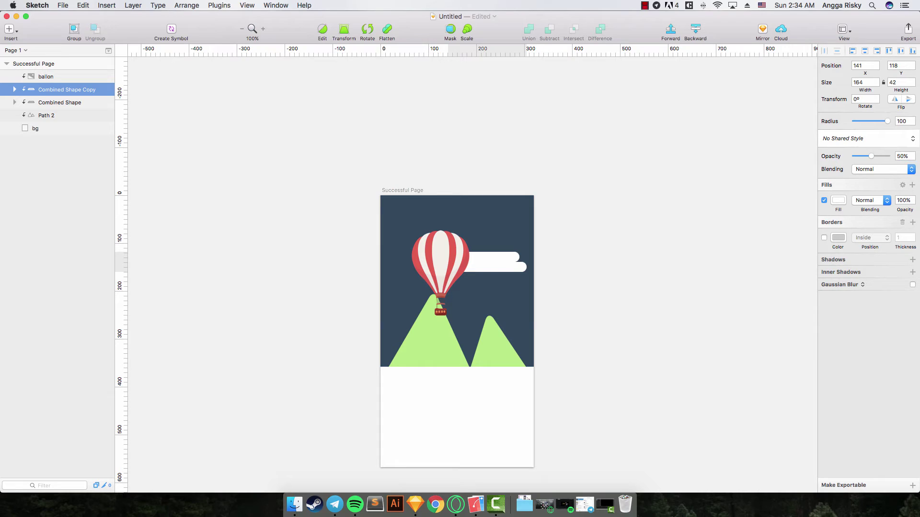
# - Move the half-transparent cloud up behind the top of the balloon, to about X 21, Y 51
pyautogui.hotkey('shift', 'Up')
pyautogui.hotkey('shift', 'Up')
pyautogui.hotkey('shift', 'Up')
pyautogui.hotkey('shift', 'Up')
pyautogui.hotkey('shift', 'Left')
pyautogui.hotkey('shift', 'Left')
pyautogui.hotkey('shift', 'Left')
pyautogui.hotkey('shift', 'Left')
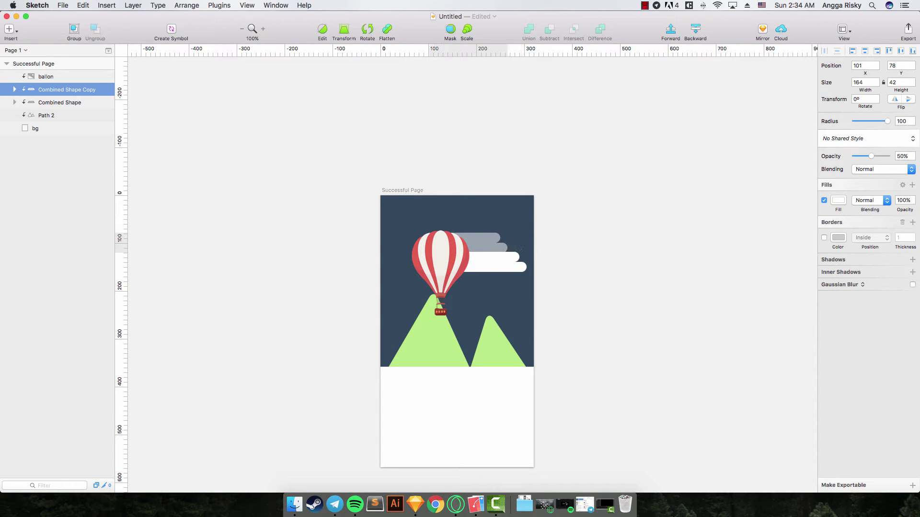
pyautogui.hotkey('shift', 'Up')
pyautogui.hotkey('shift', 'Up')
pyautogui.hotkey('shift', 'Up')
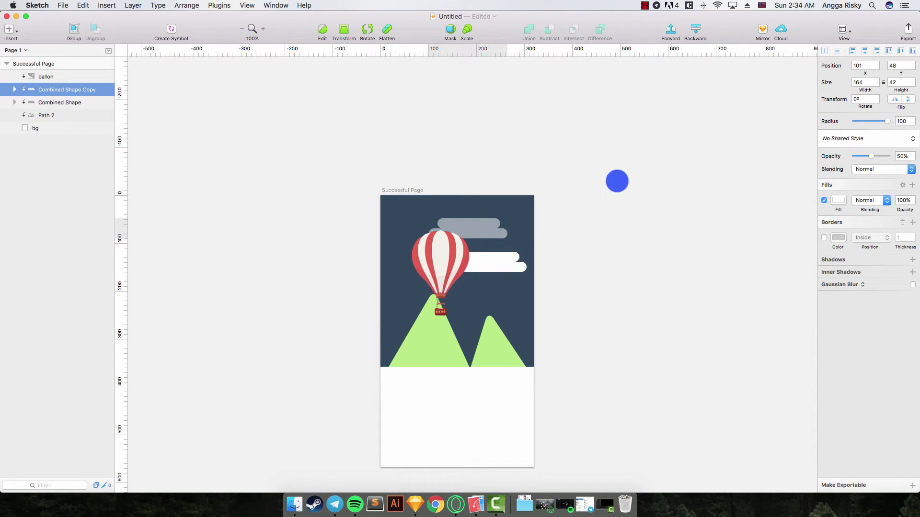
pyautogui.hotkey('shift', 'Left')
pyautogui.hotkey('shift', 'Left')
pyautogui.hotkey('shift', 'Left')
pyautogui.hotkey('shift', 'Left')
pyautogui.hotkey('shift', 'Left')
pyautogui.hotkey('shift', 'Down')
pyautogui.hotkey('shift', 'Left')
pyautogui.hotkey('shift', 'Left')
pyautogui.hotkey('shift', 'Left')
pyautogui.hotkey('shift', 'Left')
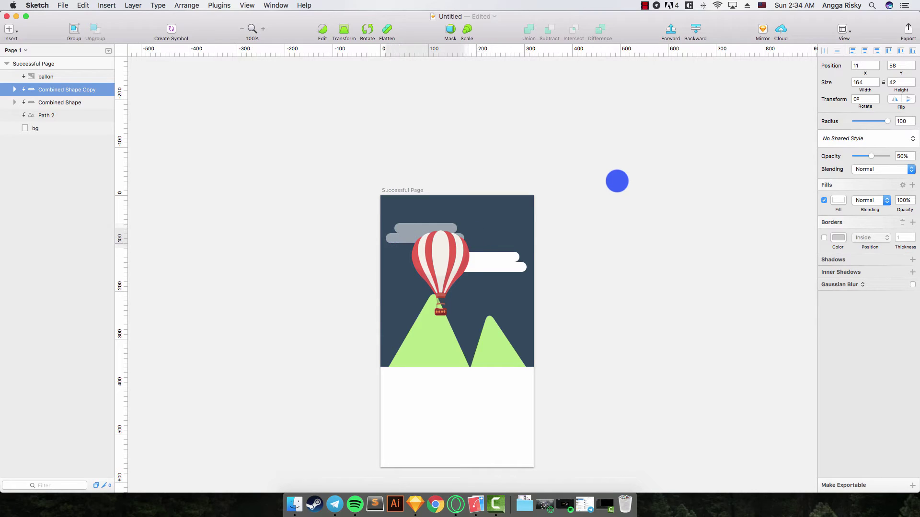
pyautogui.hotkey('shift', 'Up')
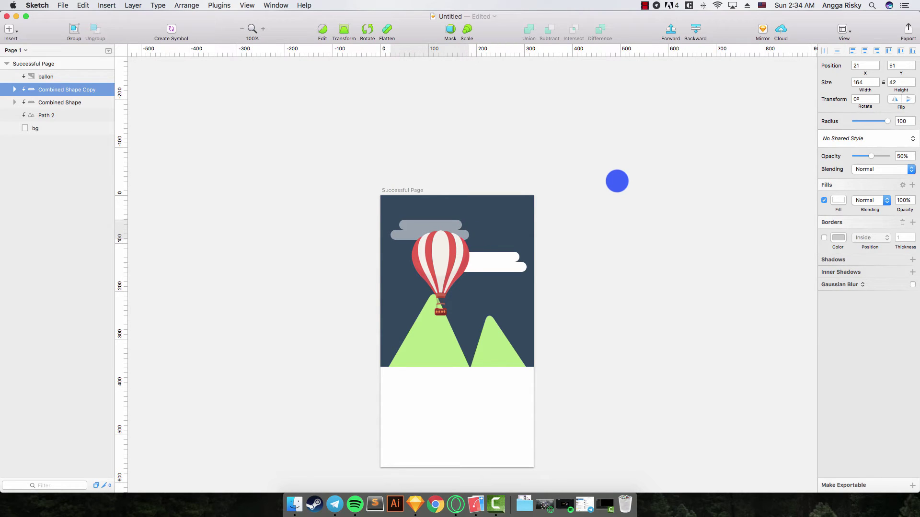
# - Duplicate the opaque white cloud and place the copy over the artboard's left edge, at about X -23, Y 175
pyautogui.click(476, 261)
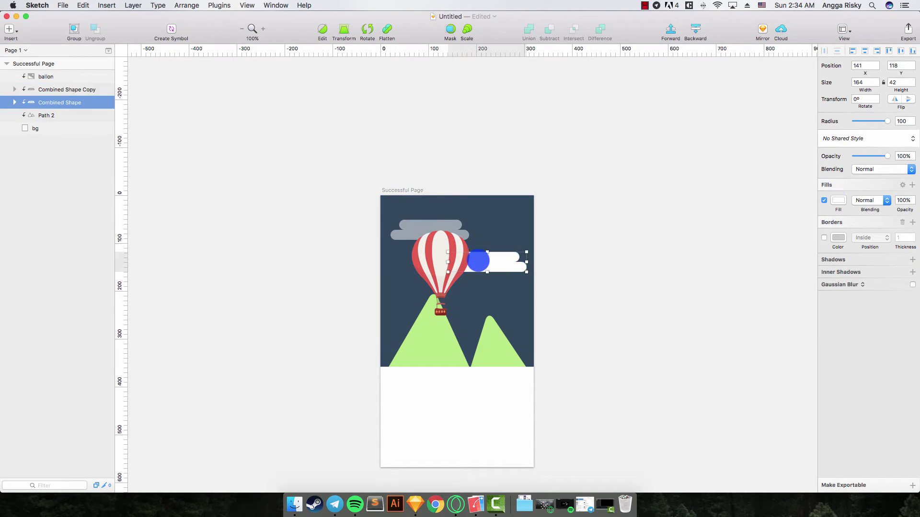
pyautogui.rightClick(482, 264)
pyautogui.click(503, 291)
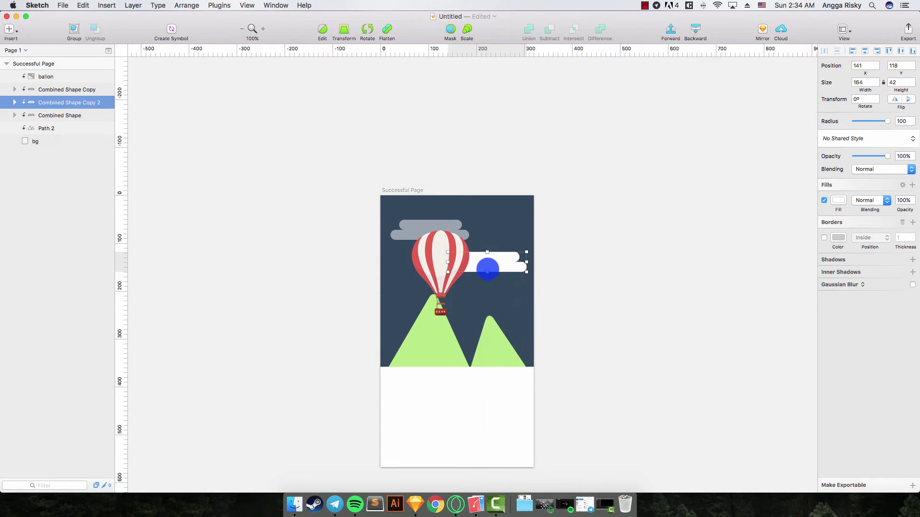
pyautogui.moveTo(487, 267); pyautogui.dragTo(405, 295)
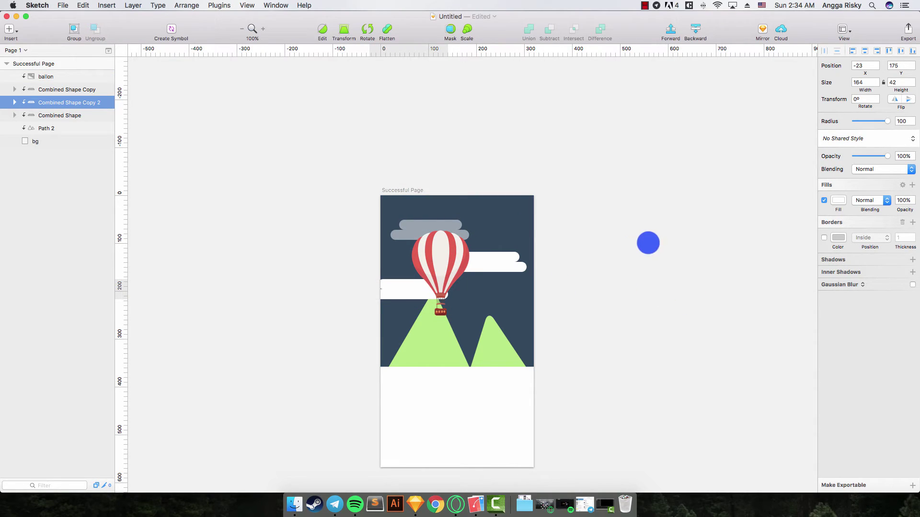
pyautogui.scroll(-5, 646, 243)
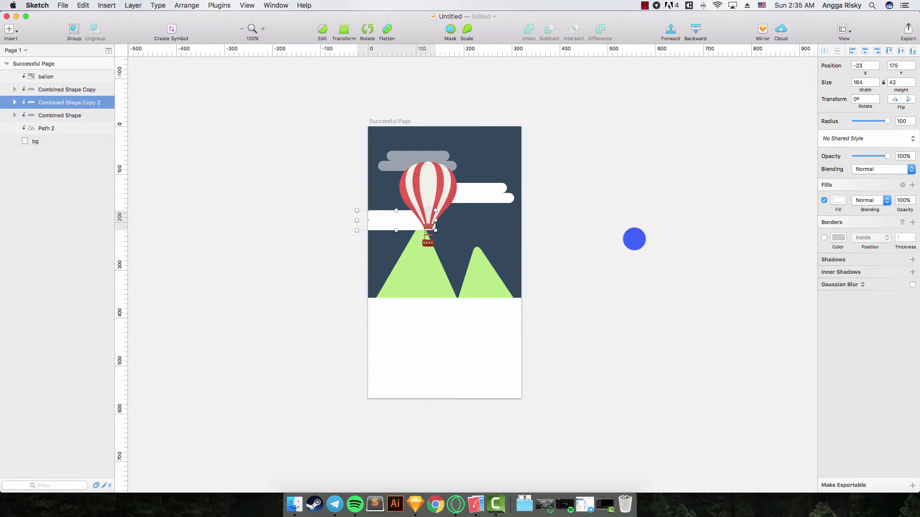
pyautogui.click(632, 237)
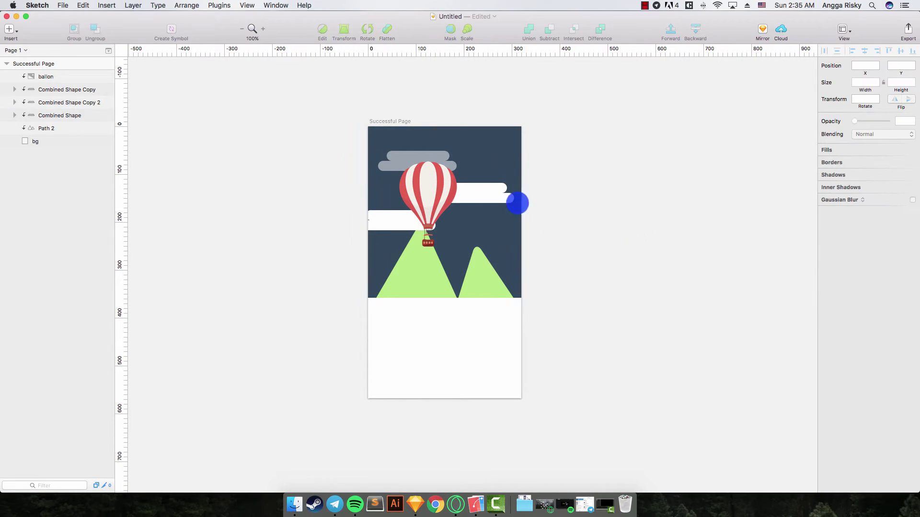
# - Shift the white cloud right of the balloon to X 171, Y 118 and the one left of it to X -32, Y 177
pyautogui.click(476, 189)
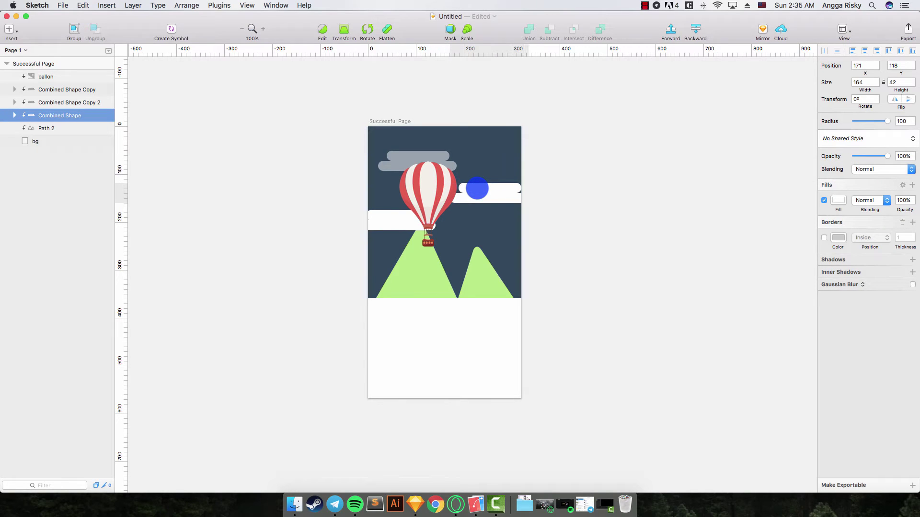
pyautogui.click(382, 216)
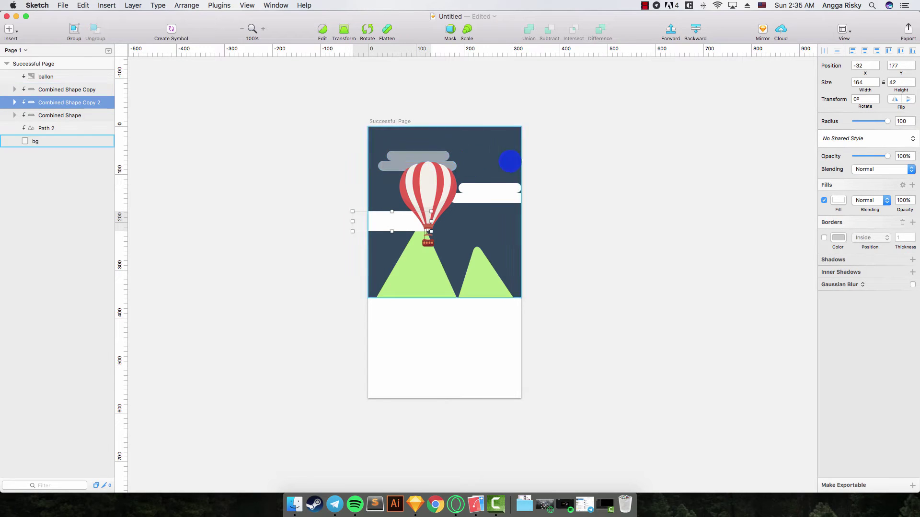
# - Reposition the half-transparent cloud behind the top of the balloon at X 30, Y 51
pyautogui.click(411, 155)
pyautogui.press('Right')
pyautogui.press('Right')
pyautogui.press('Right')
pyautogui.press('Right')
pyautogui.press('Right')
pyautogui.press('Right')
pyautogui.press('Right')
pyautogui.press('Right')
pyautogui.press('Right')
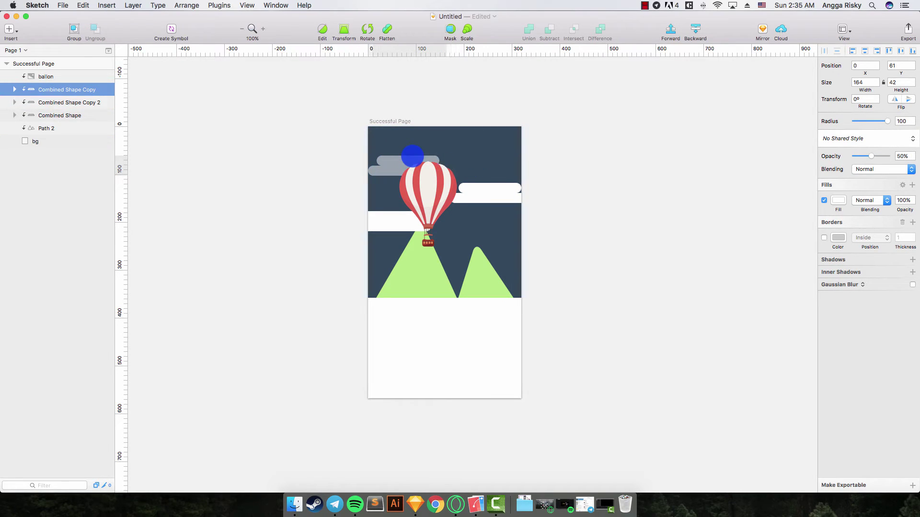
pyautogui.press('Up')
pyautogui.press('Up')
pyautogui.press('Up')
pyautogui.press('Up')
pyautogui.press('Up')
pyautogui.press('Up')
pyautogui.press('Up')
pyautogui.press('Up')
pyautogui.press('Up')
pyautogui.press('Up')
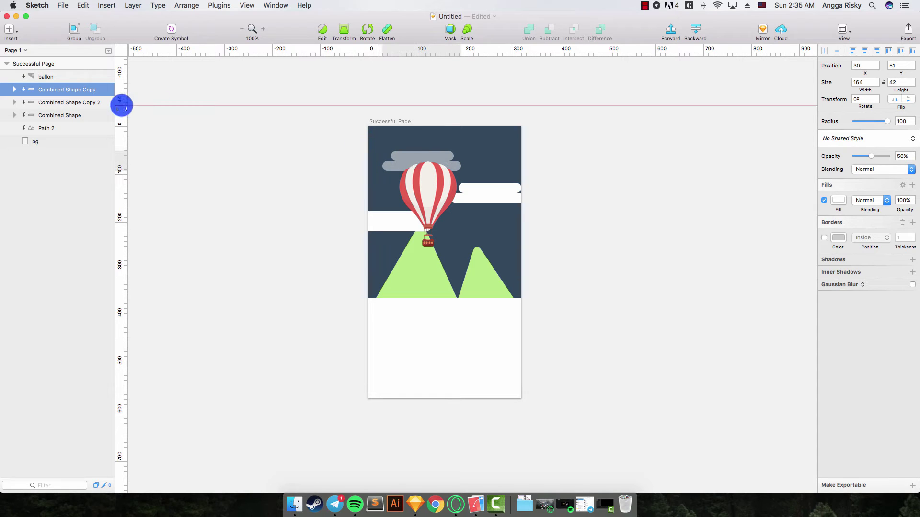
# - Add a "Thank You" text layer in the white area below the illustration
pyautogui.click(9, 29)
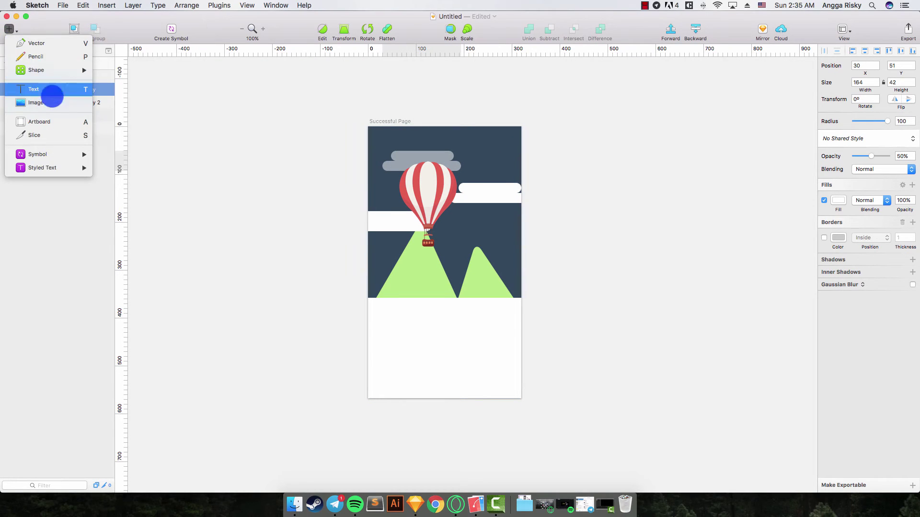
pyautogui.click(42, 88)
pyautogui.click(418, 329)
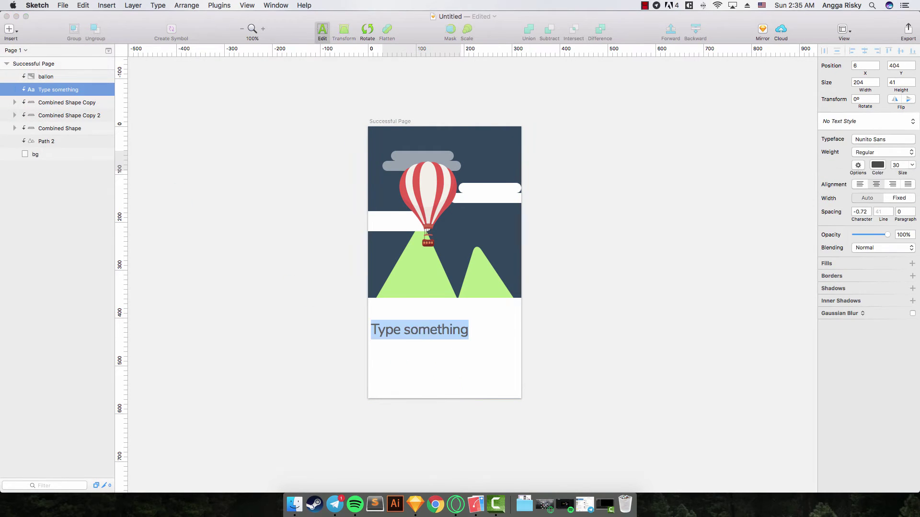
pyautogui.write('Thank You')
pyautogui.press('Escape')
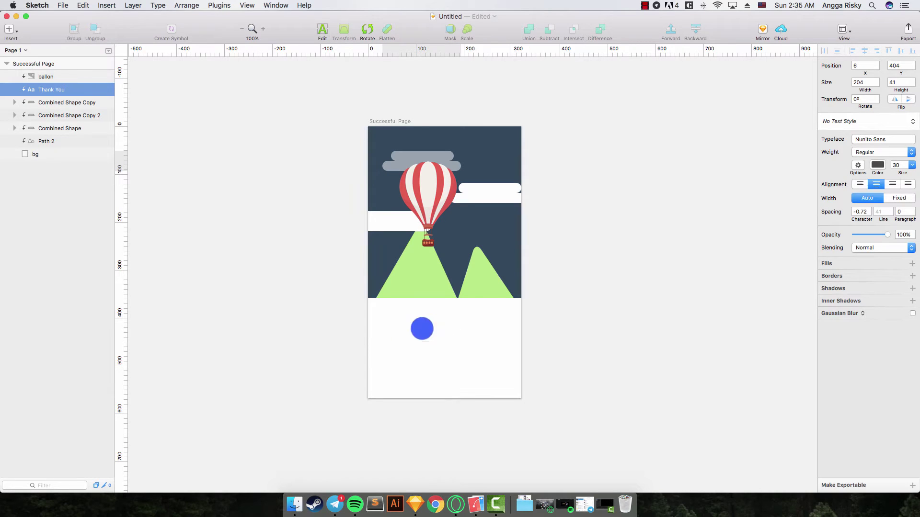
# - Move the Thank You layer above the balloon layer and make it ignore the underlying mask
pyautogui.moveTo(46, 89); pyautogui.dragTo(43, 74)
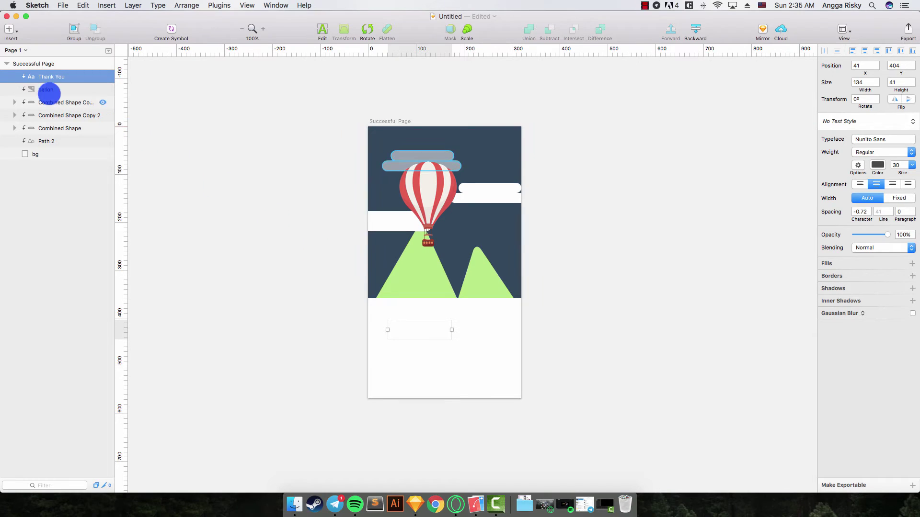
pyautogui.rightClick(53, 76)
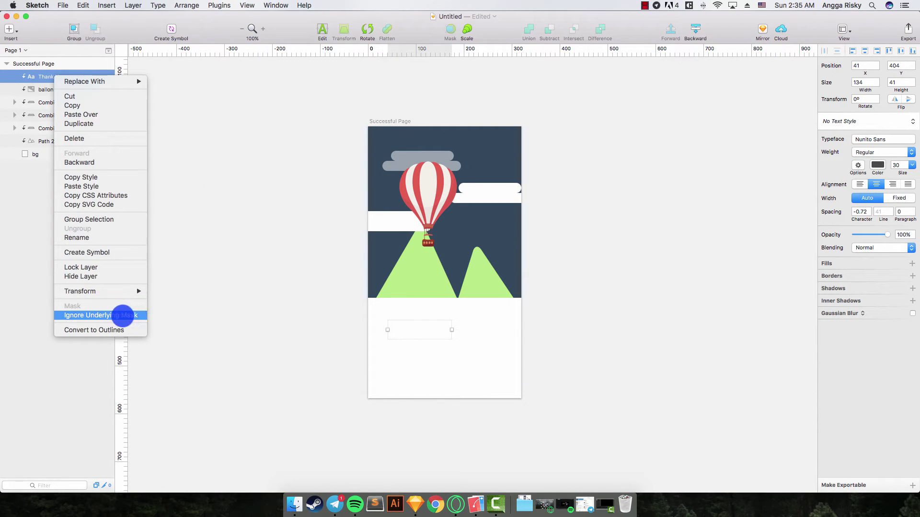
pyautogui.click(125, 315)
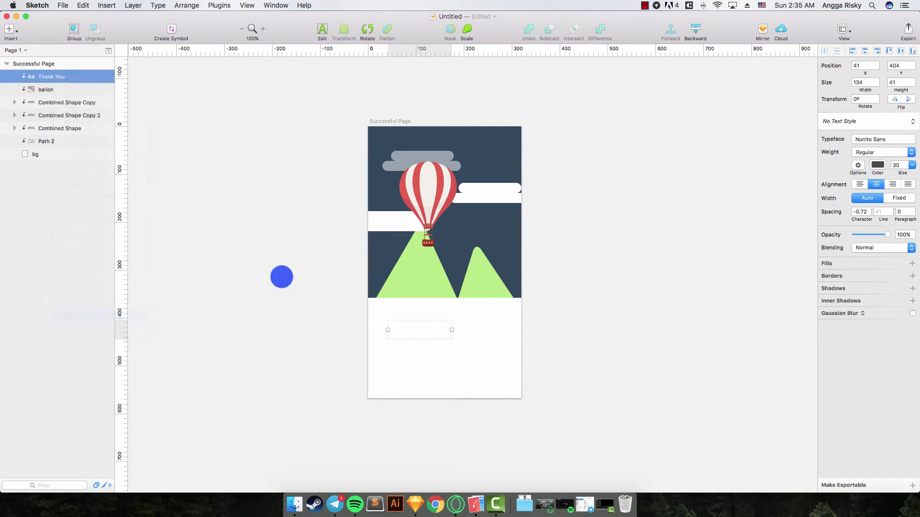
# - Centre the Thank You text horizontally on the artboard and set its font size to 28
pyautogui.click(861, 51)
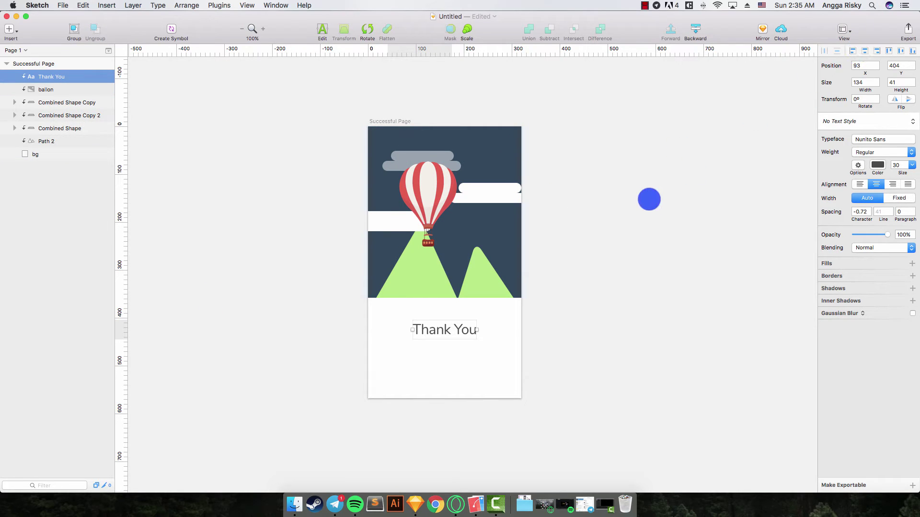
pyautogui.click(900, 165)
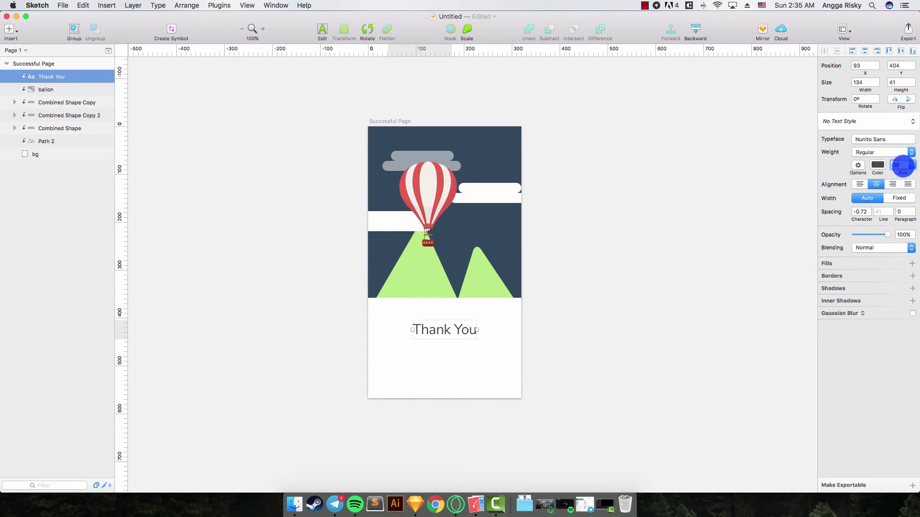
pyautogui.write('28')
pyautogui.press('Return')
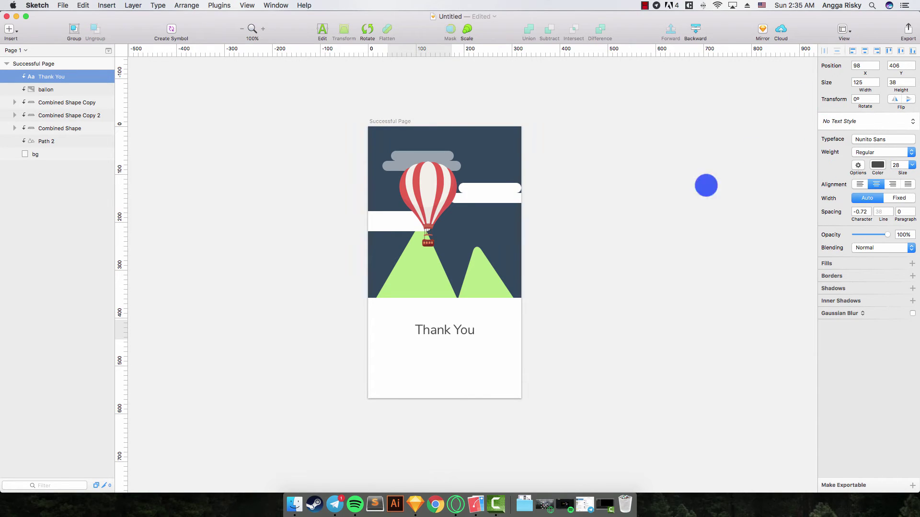
# - Tighten the gap below the illustration by moving the Thank You text up to about Y 377
pyautogui.click(477, 333)
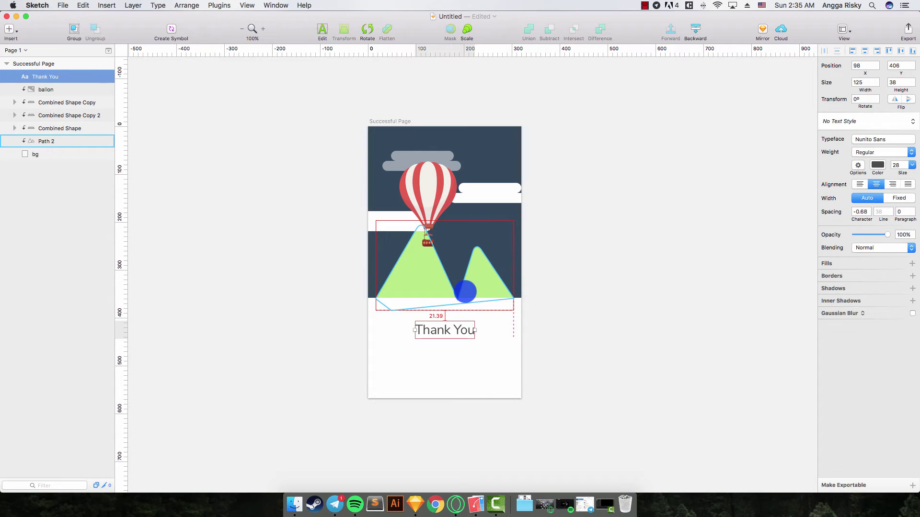
pyautogui.moveTo(445, 330)
pyautogui.mouseDown()
pyautogui.moveTo(445, 307)
pyautogui.moveTo(445, 317)
pyautogui.mouseUp()
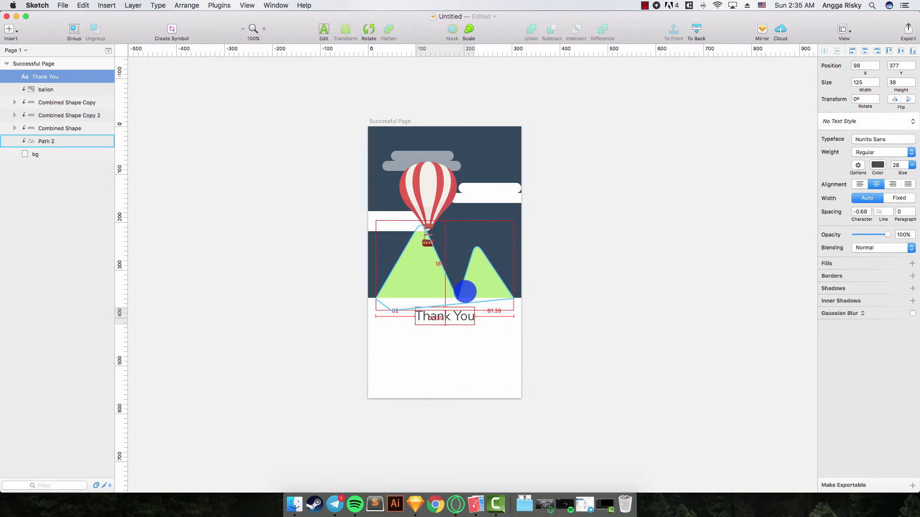
# - Move the Thank You text down to Y 388, leaving a 30 px gap below the illustration
pyautogui.hotkey('shift', 'Down')
pyautogui.press('Down')
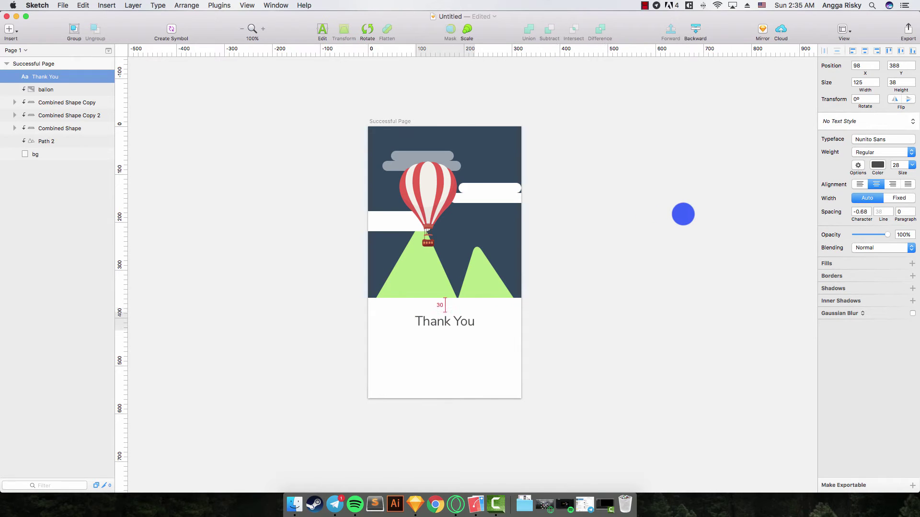
pyautogui.press('alt')
pyautogui.scroll(-1, 623, 282)
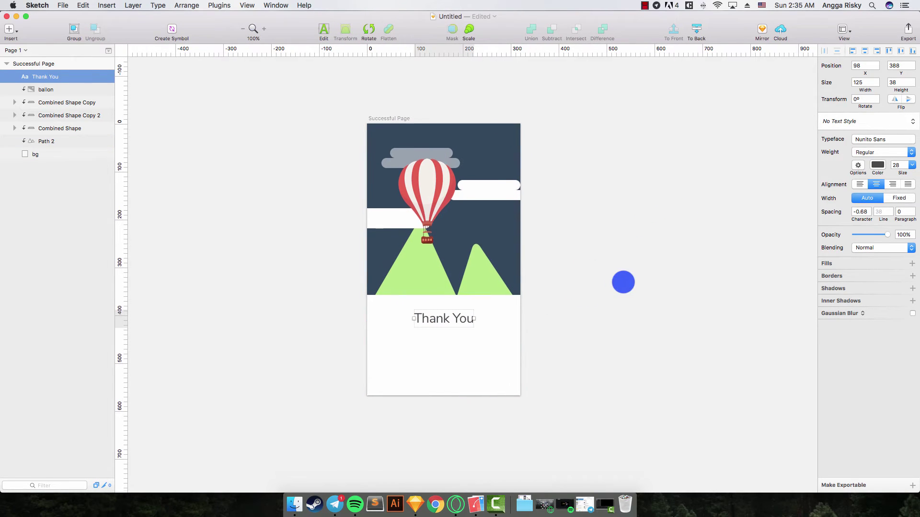
pyautogui.scroll(-3, 623, 282)
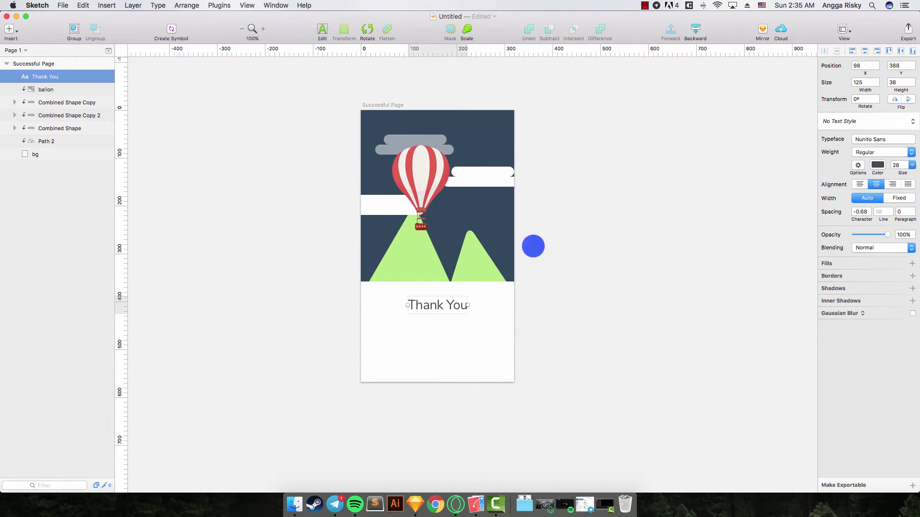
# - Duplicate the Thank You text layer and move the copy straight down to Y 438
pyautogui.rightClick(431, 305)
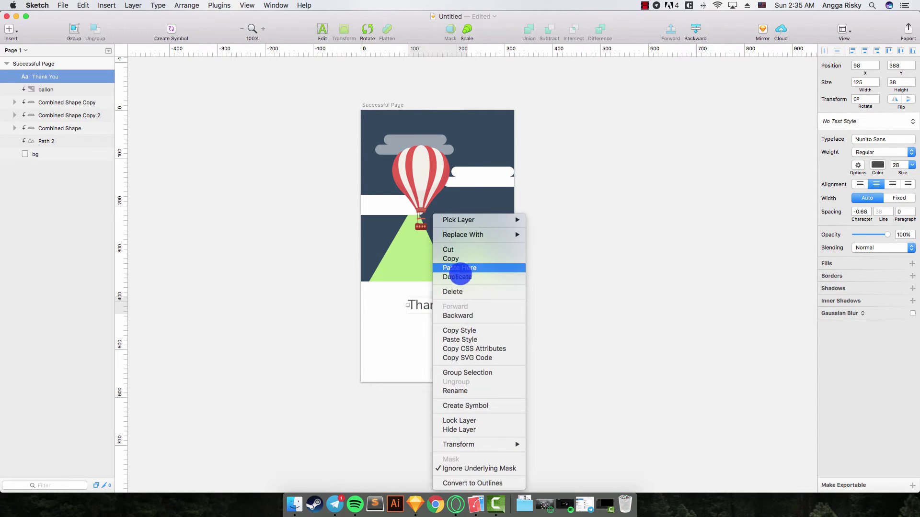
pyautogui.click(498, 277)
pyautogui.hotkey('shift', 'Down')
pyautogui.hotkey('shift', 'Down')
pyautogui.hotkey('shift', 'Down')
pyautogui.hotkey('shift', 'Down')
pyautogui.hotkey('shift', 'Down')
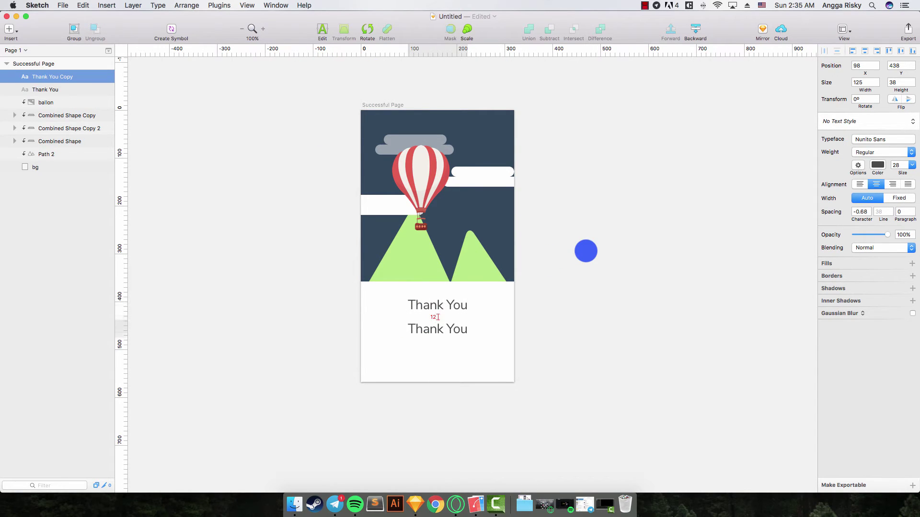
# - Replace the copy's text with "Thanks for registering the event and hope you can enjoy this tomorrow." on two lines
pyautogui.click(319, 28)
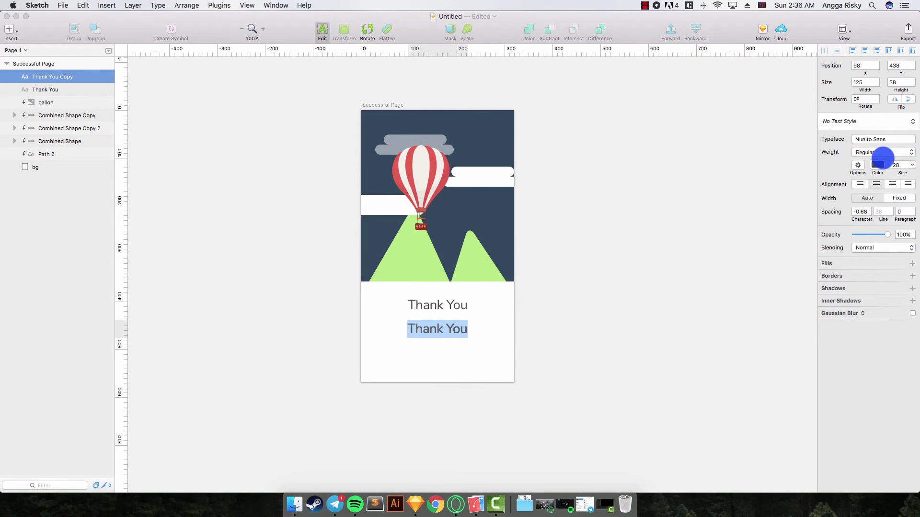
pyautogui.write('Thanks ')
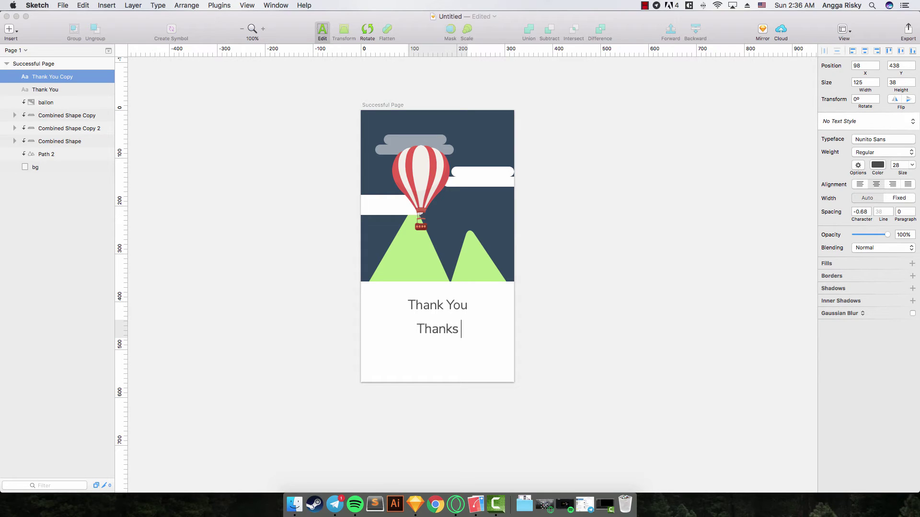
pyautogui.write('for registering the')
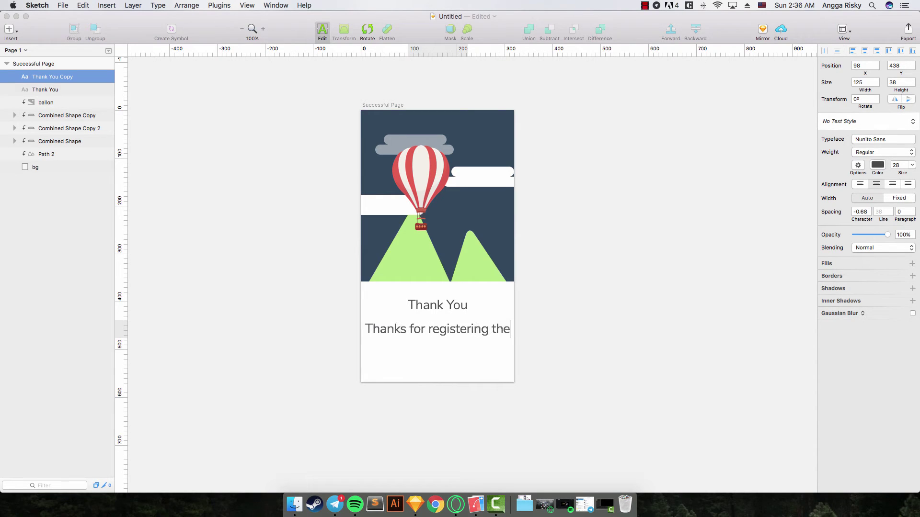
pyautogui.write(' event')
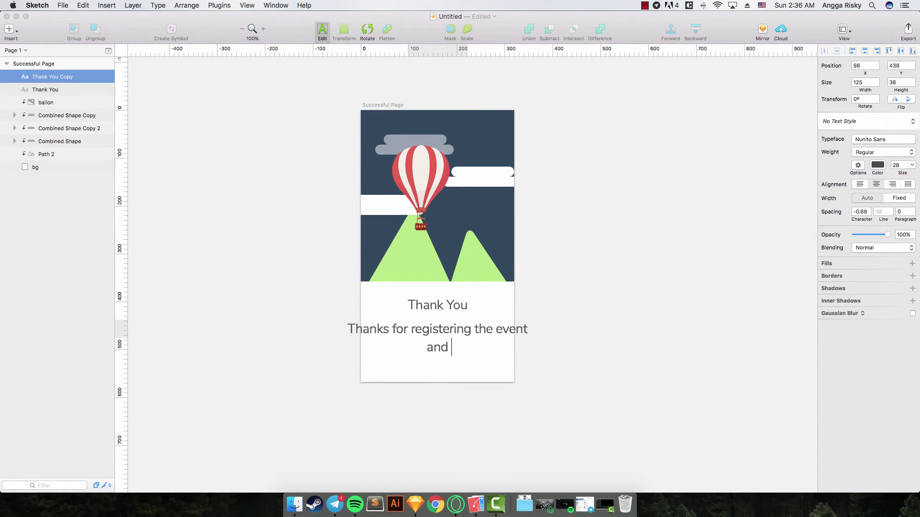
pyautogui.write(' and hope you can enjoy ')
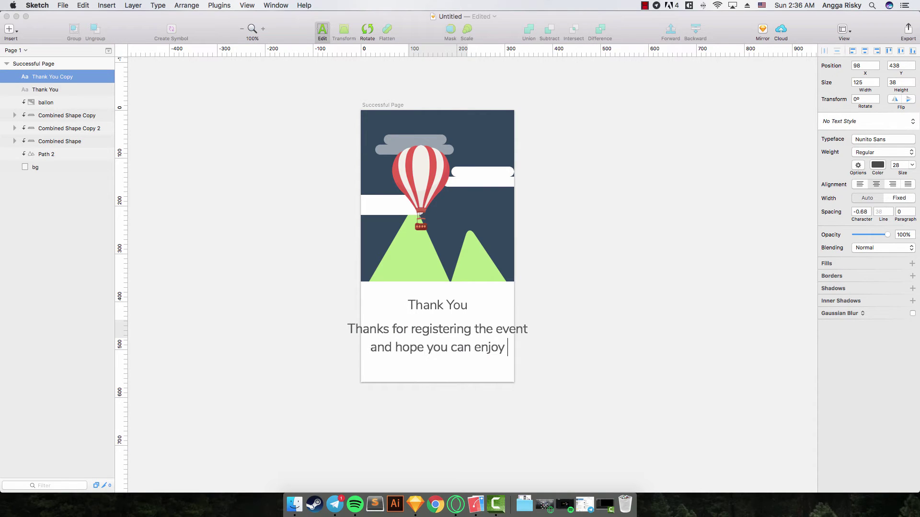
pyautogui.write('this tomorrow.')
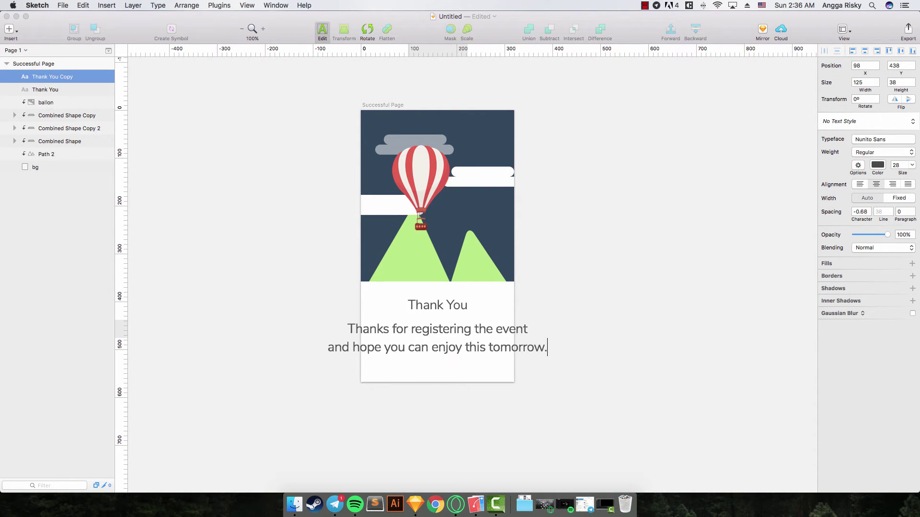
# - Format the whole two-line message at font size 18 with Light weight and centred alignment
pyautogui.press('super+a')
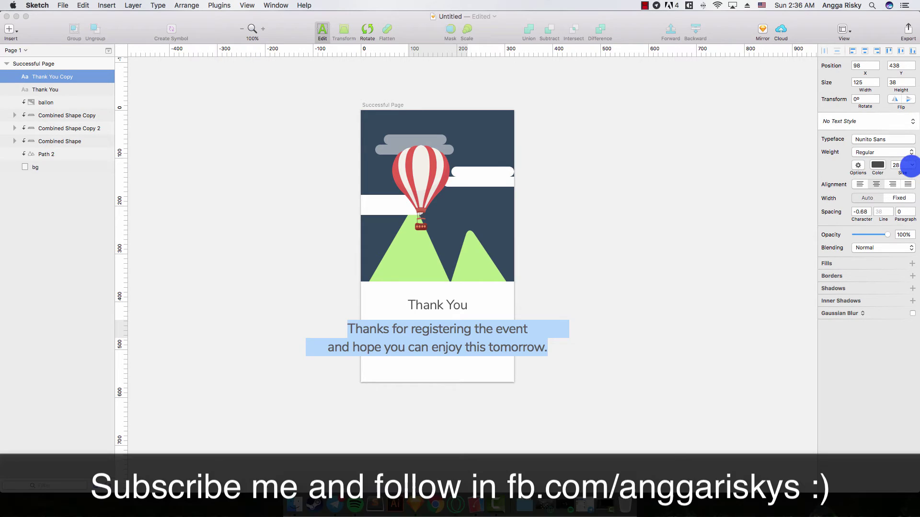
pyautogui.click(901, 164)
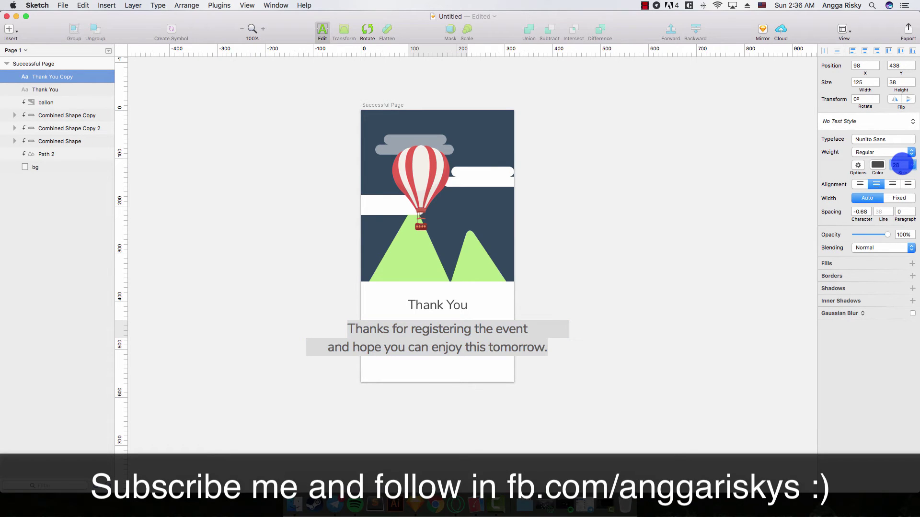
pyautogui.write('1')
pyautogui.press('Return')
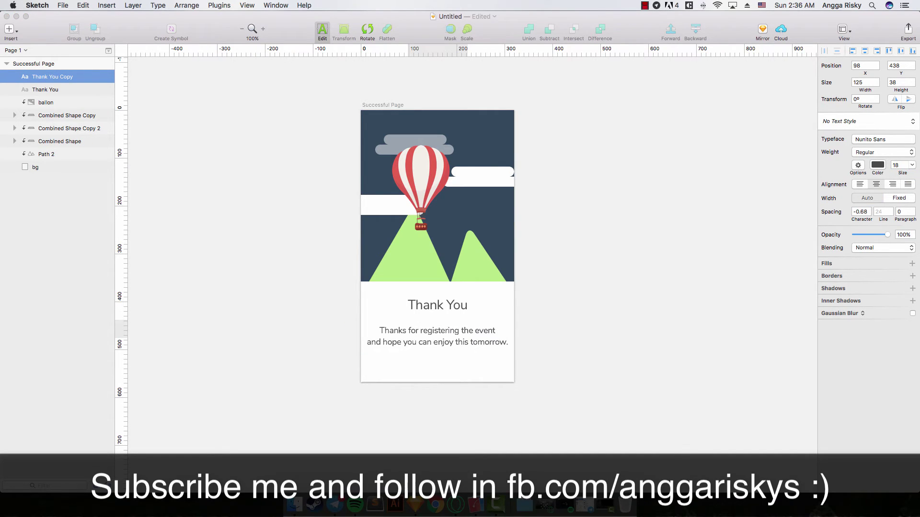
pyautogui.click(872, 151)
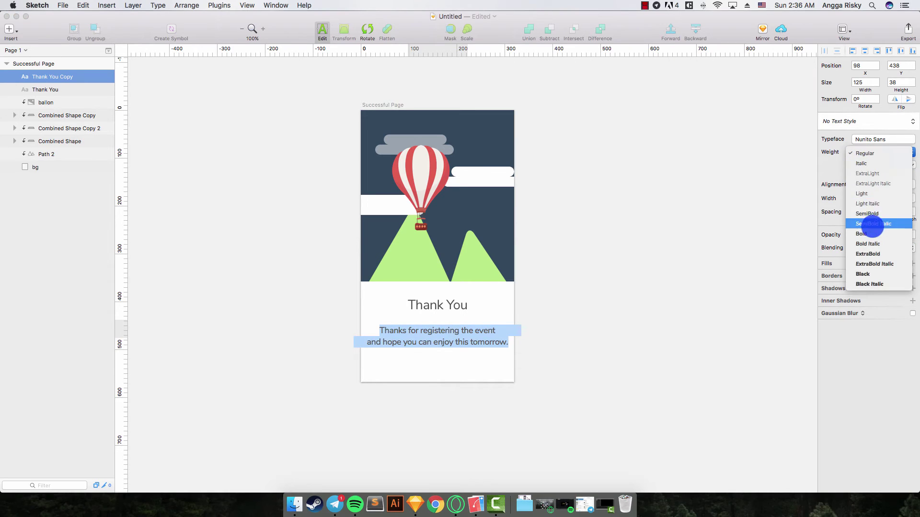
pyautogui.click(872, 193)
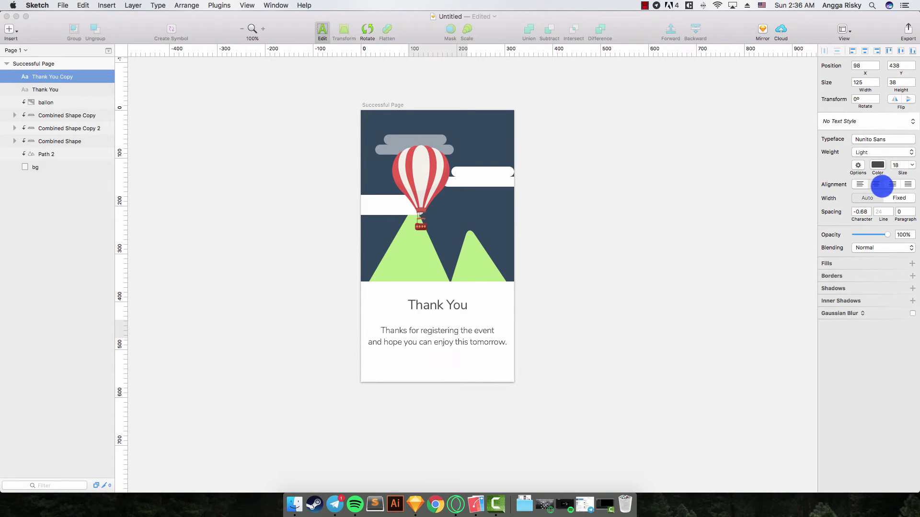
pyautogui.click(876, 184)
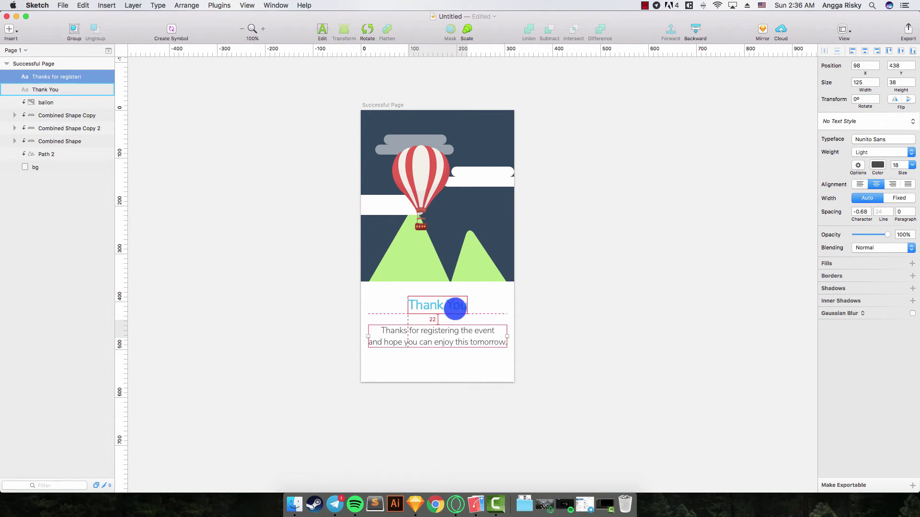
# - Move the Thank You heading and the message below it down together by about 17 px
pyautogui.keyDown('shift'); pyautogui.click(454, 307); pyautogui.keyUp('shift')
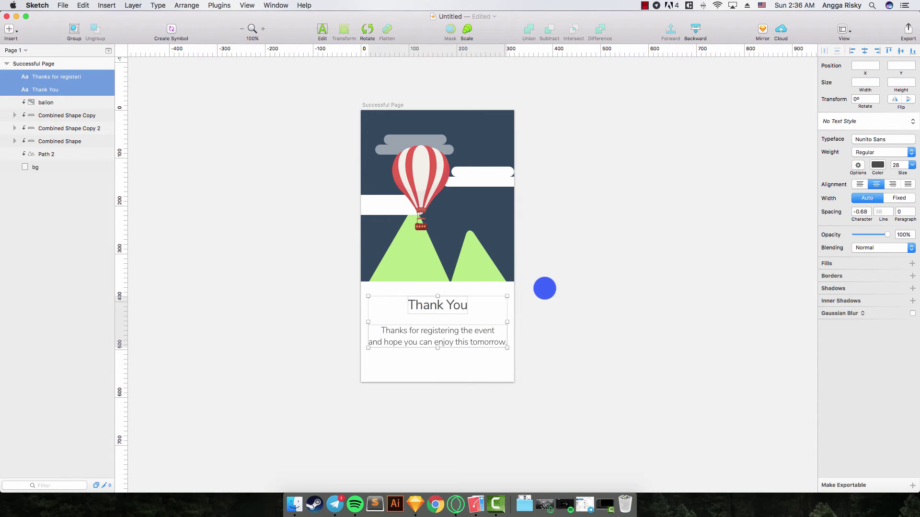
pyautogui.hotkey('shift', 'Down')
pyautogui.hotkey('shift', 'Down')
pyautogui.press('Up')
pyautogui.press('Up')
pyautogui.press('Up')
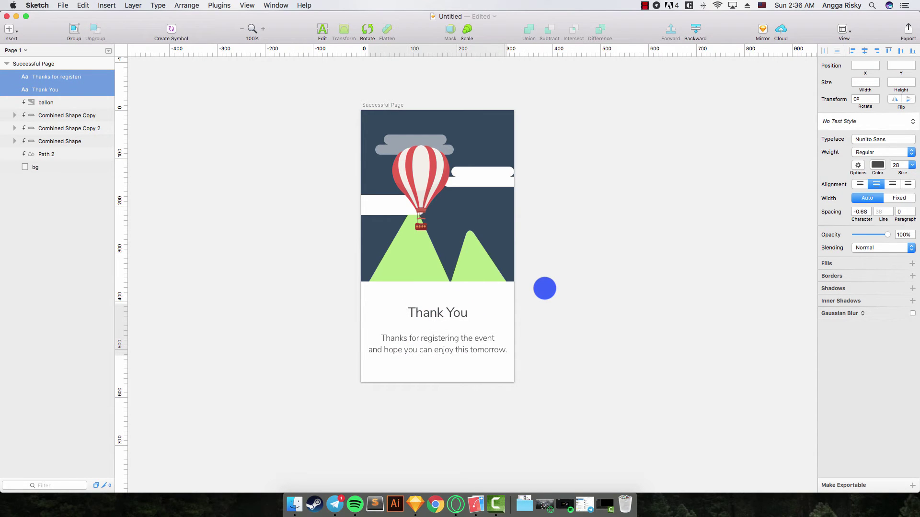
pyautogui.click(545, 288)
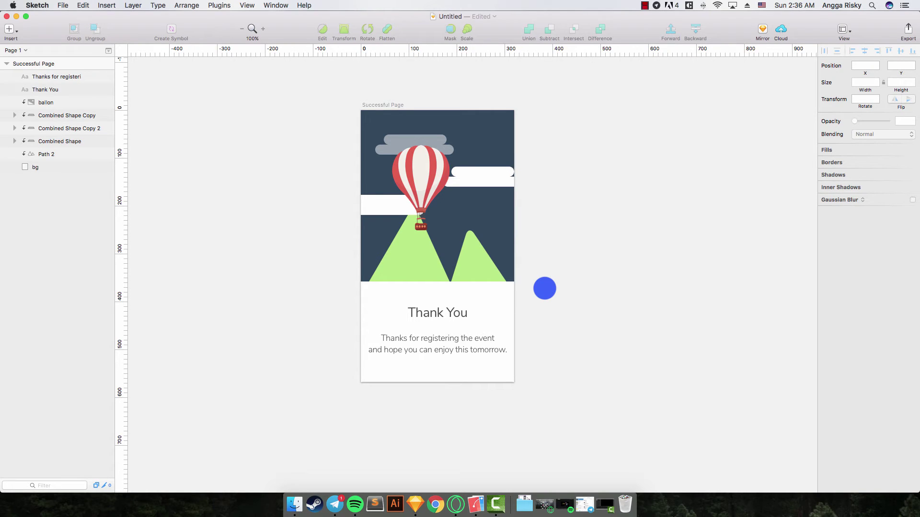
# - Turn on the background color for the Successful Page artboard
pyautogui.hscroll(3, 544, 289)
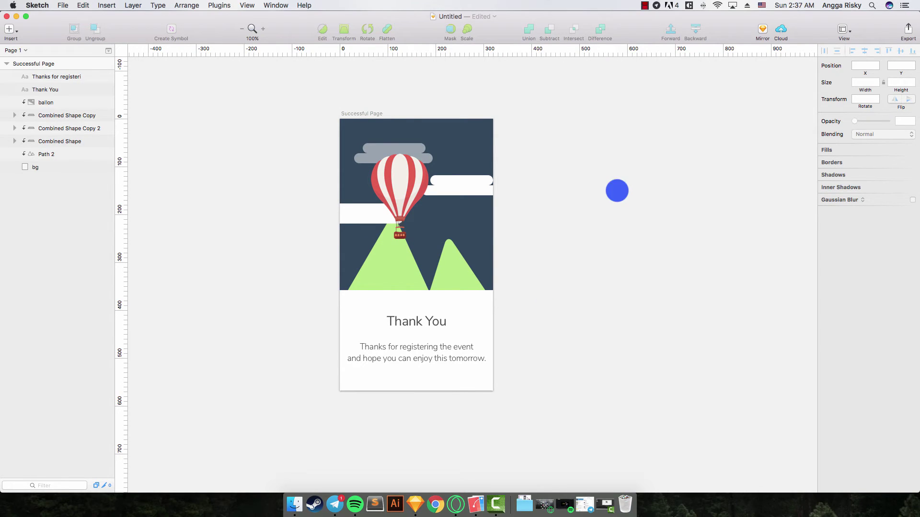
pyautogui.hscroll(-2, 616, 191)
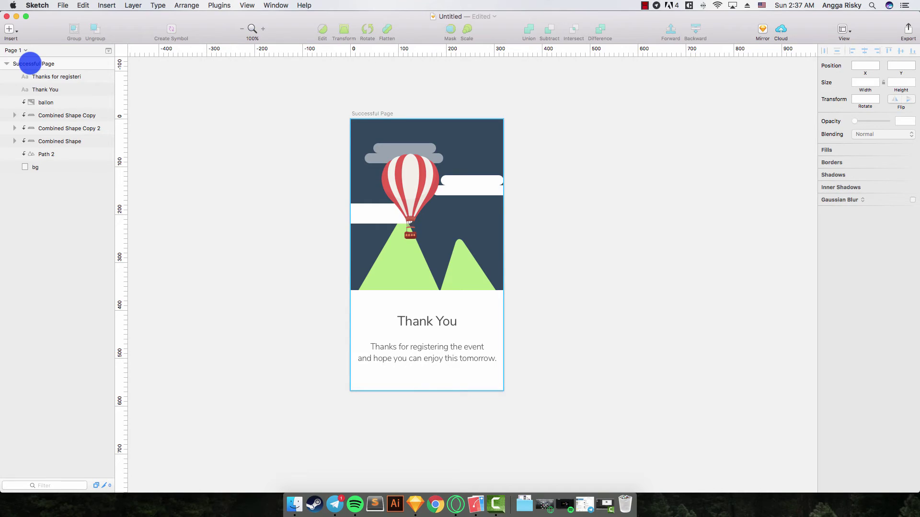
pyautogui.click(30, 64)
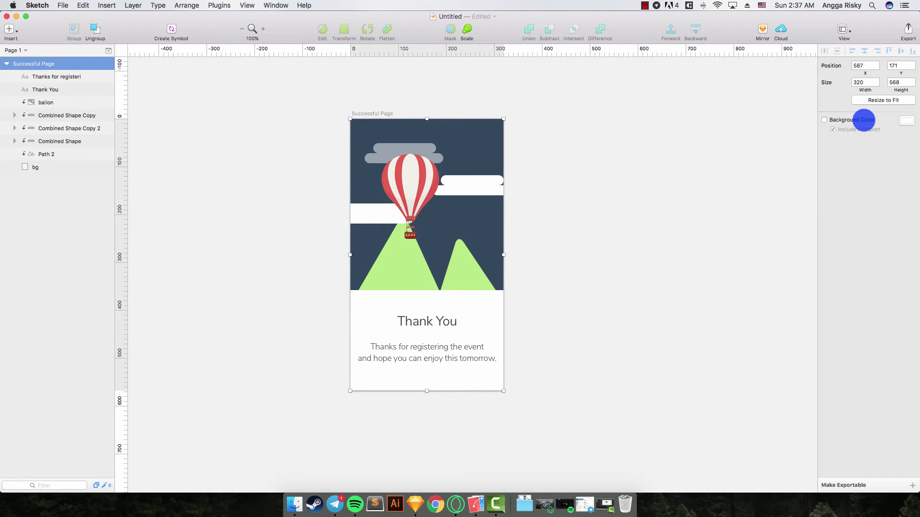
pyautogui.click(862, 120)
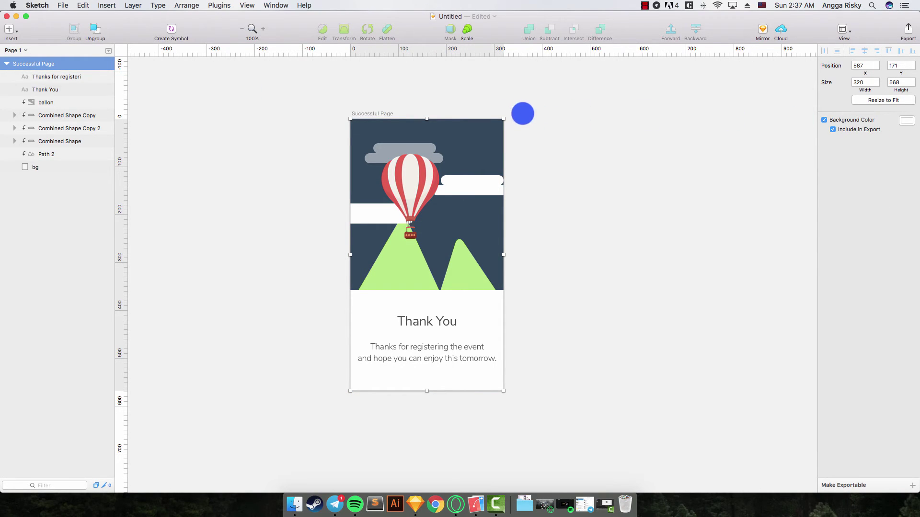
# - Send only the selected Successful Page artboard to Flinto at a 320 × 568 screen size
pyautogui.click(216, 6)
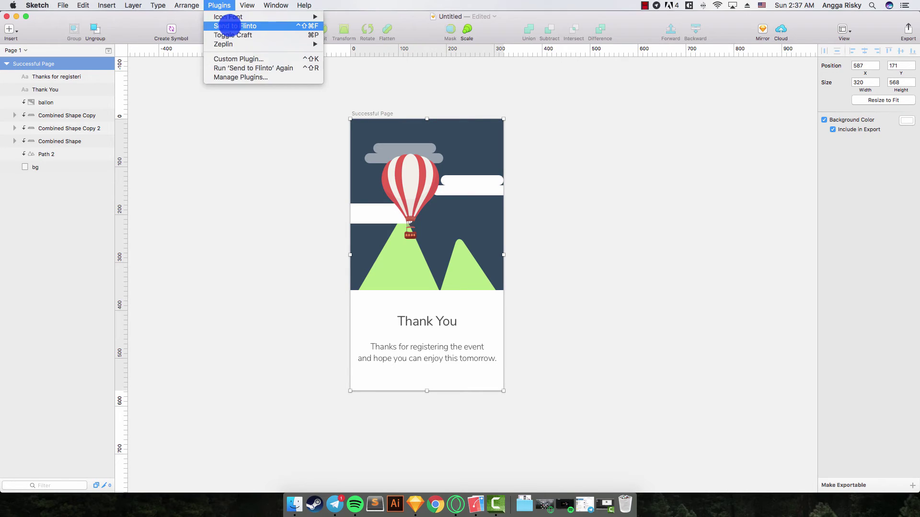
pyautogui.click(230, 26)
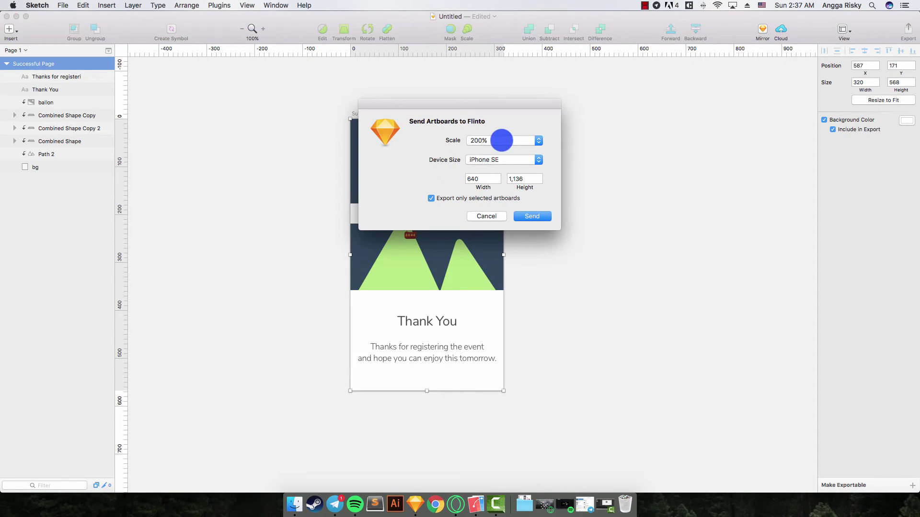
pyautogui.click(506, 139)
pyautogui.click(494, 68)
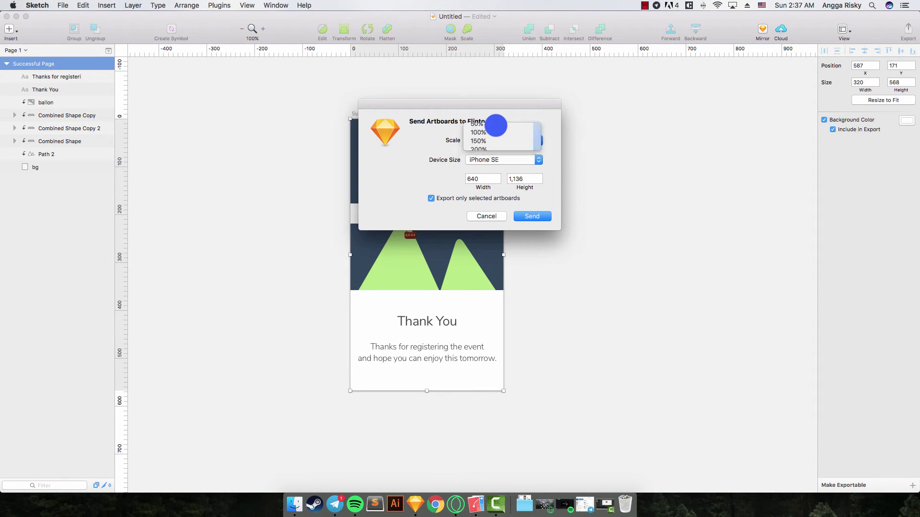
pyautogui.click(529, 215)
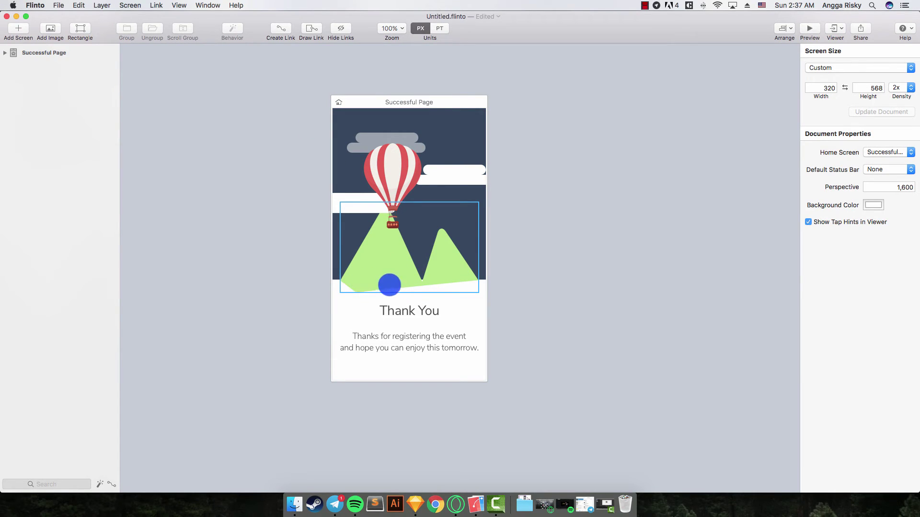
# - Check the imported Path 2 and bg layers in Flinto, close the document without saving and return to Sketch
pyautogui.click(5, 53)
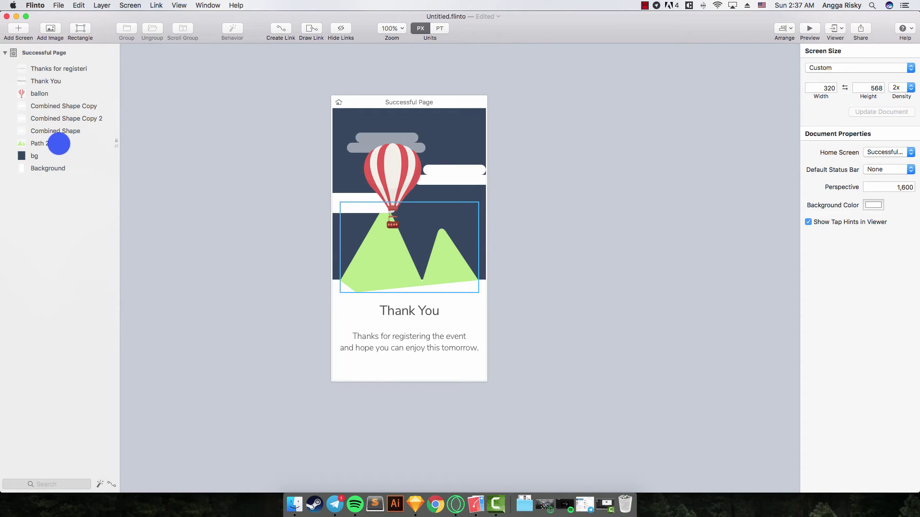
pyautogui.click(43, 144)
pyautogui.click(43, 154)
pyautogui.rightClick(44, 157)
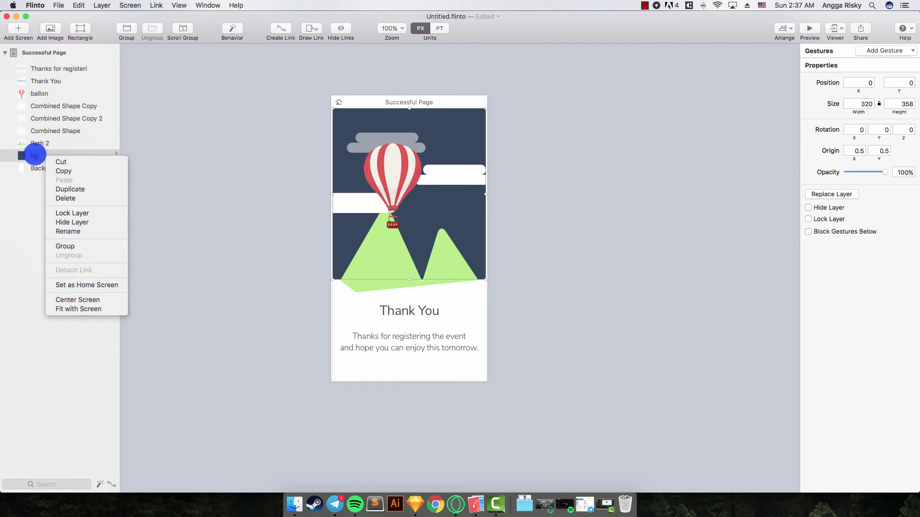
pyautogui.click(267, 146)
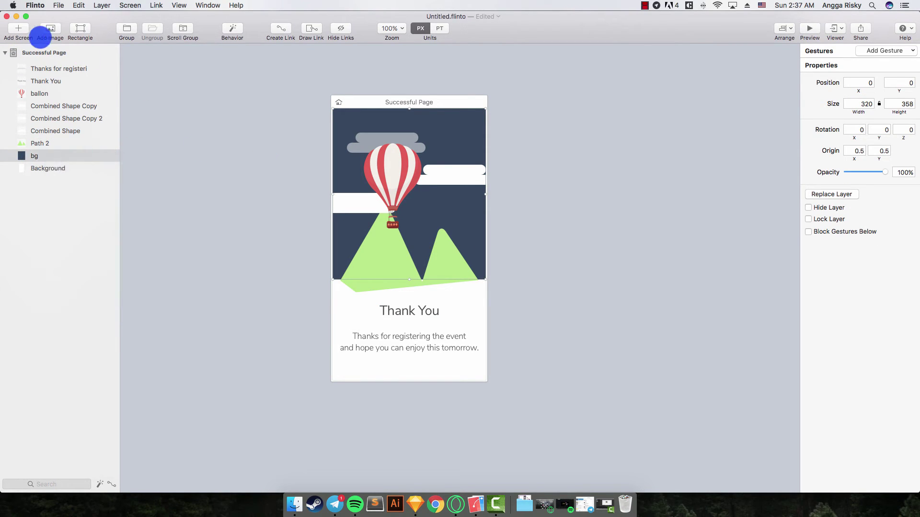
pyautogui.click(7, 16)
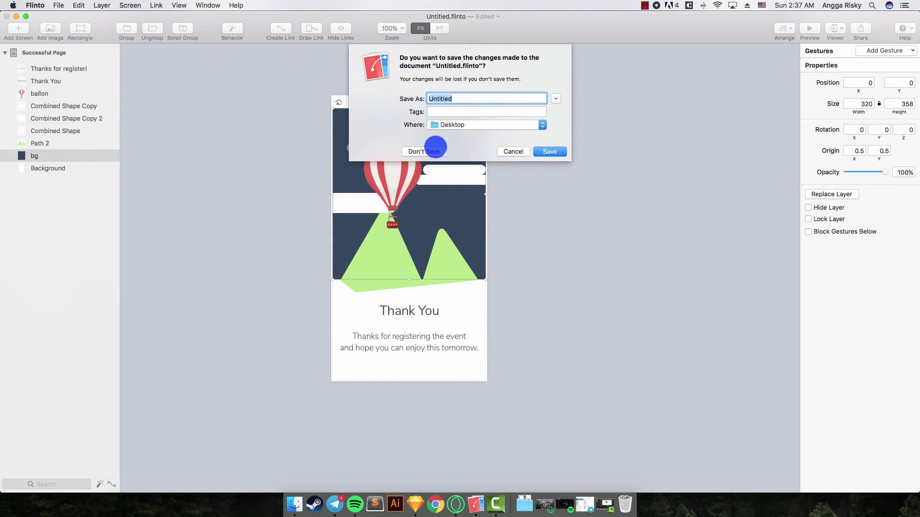
pyautogui.click(432, 141)
pyautogui.click(291, 185)
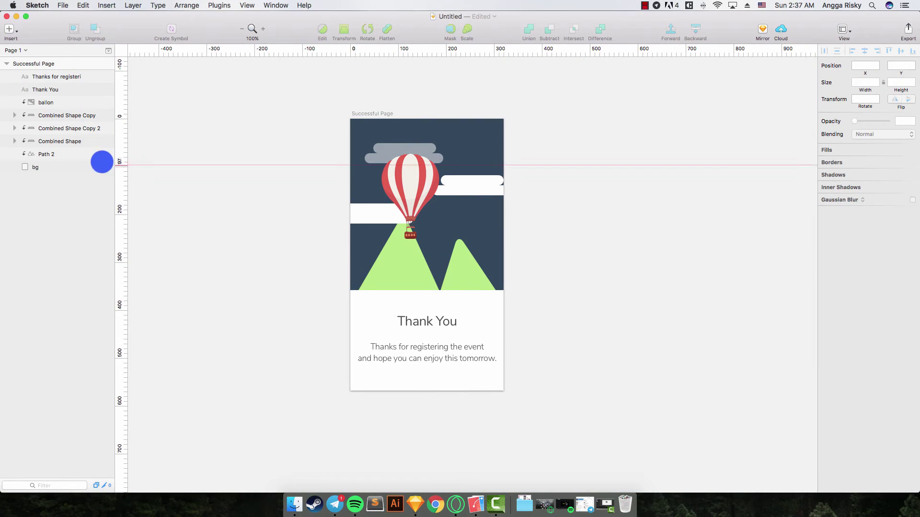
# - Try merging the Path 2 mountains with the bg layer using Union, and undo the merge
pyautogui.click(56, 141)
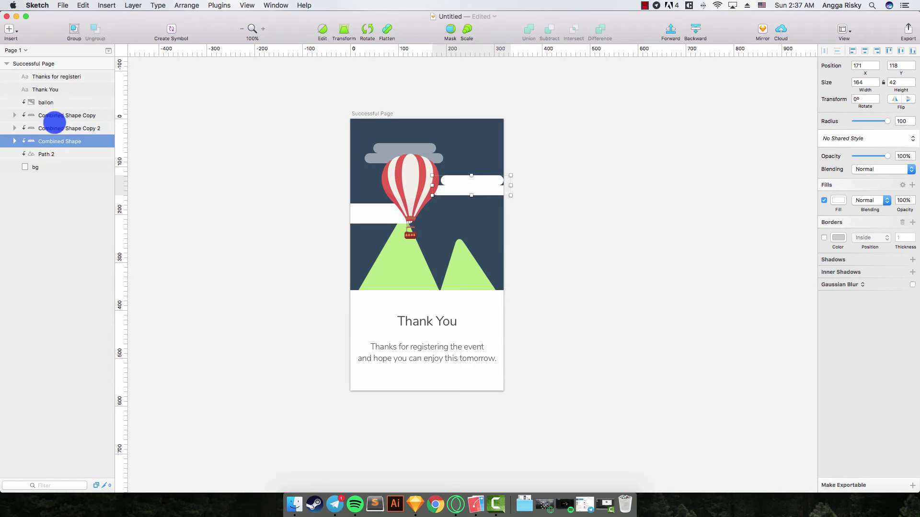
pyautogui.click(58, 154)
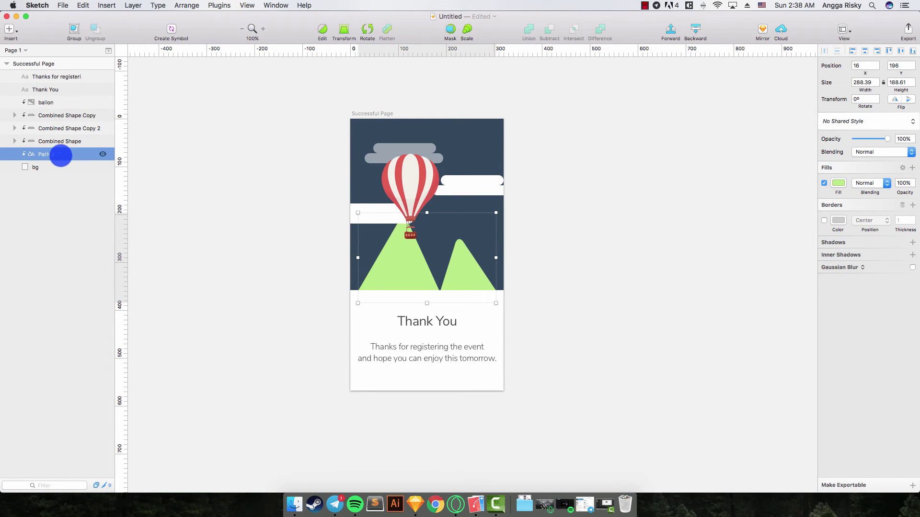
pyautogui.keyDown('shift'); pyautogui.click(48, 167); pyautogui.keyUp('shift')
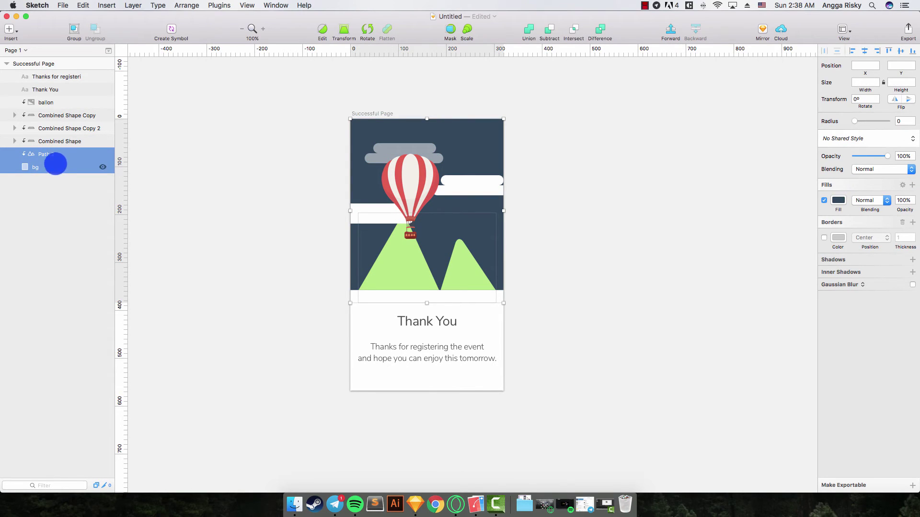
pyautogui.click(528, 28)
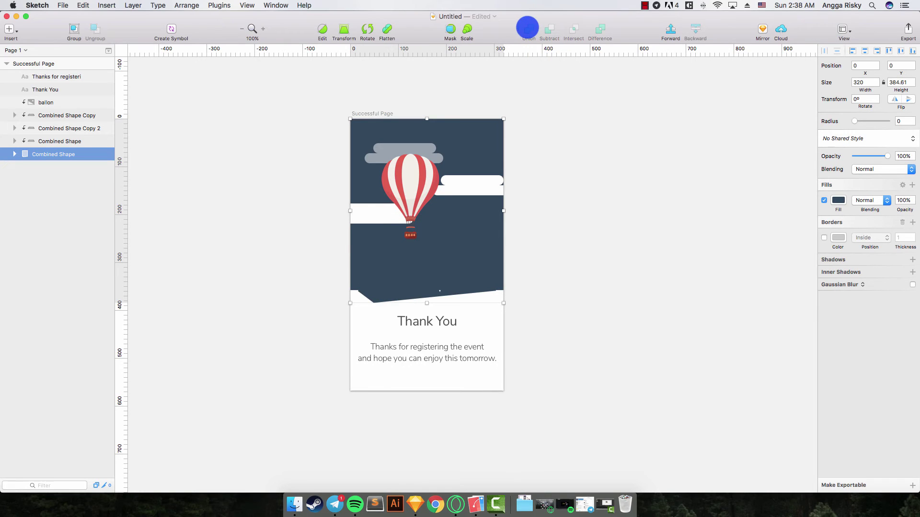
pyautogui.press('super+z')
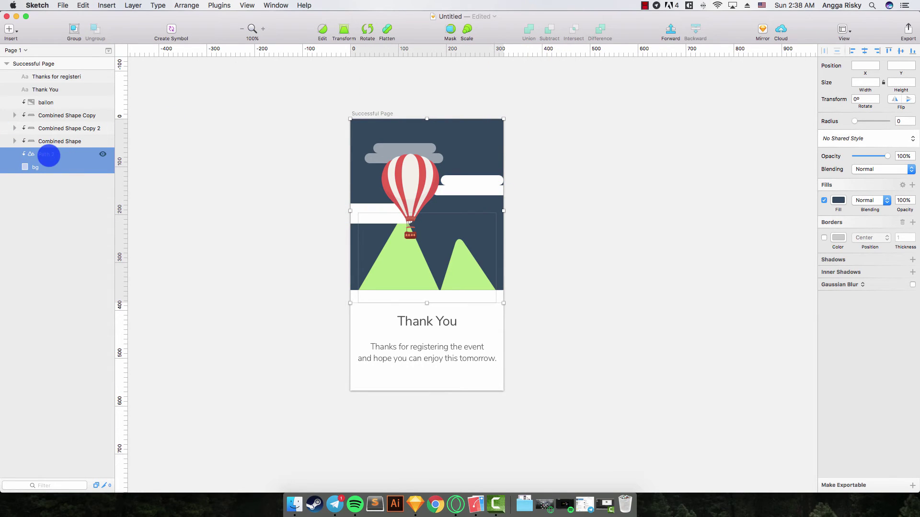
# - Edit the Path 2 mountains and raise the stray lower anchor points onto a straight base line at about Y 359
pyautogui.click(48, 155)
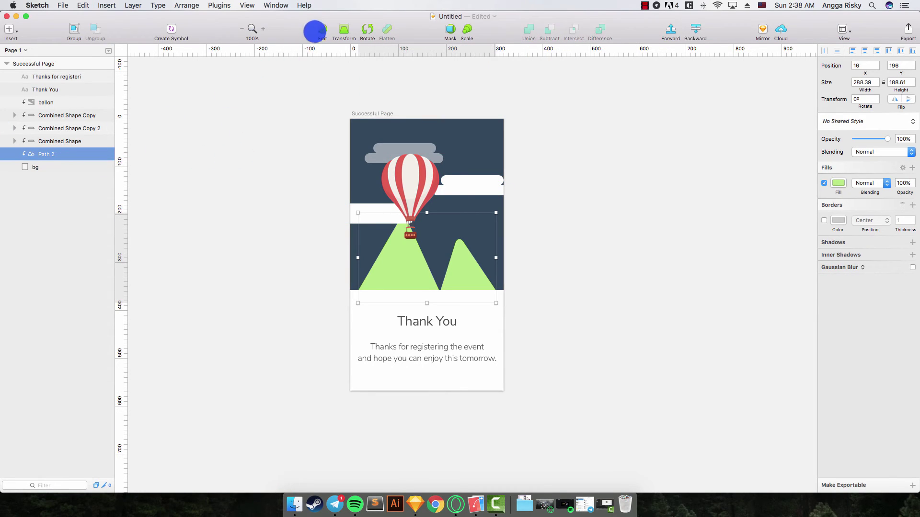
pyautogui.click(322, 30)
pyautogui.scroll(-3, 338, 166)
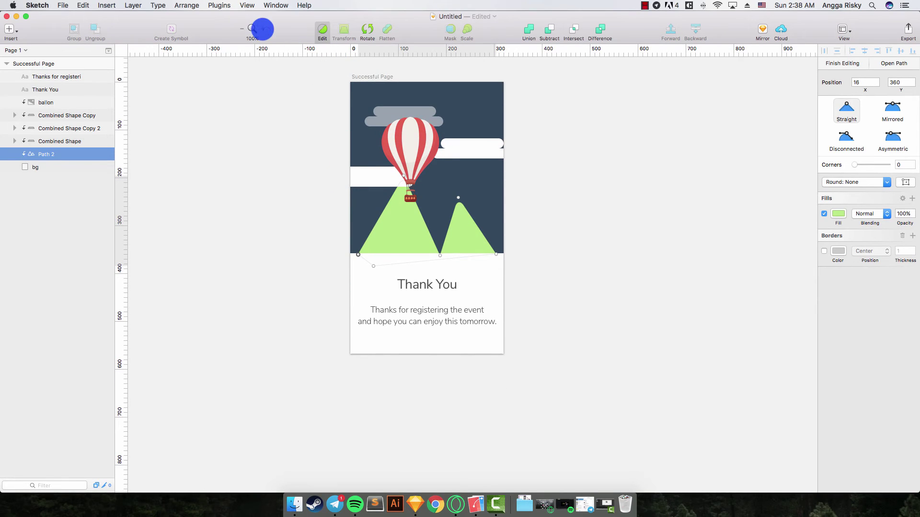
pyautogui.click(264, 29)
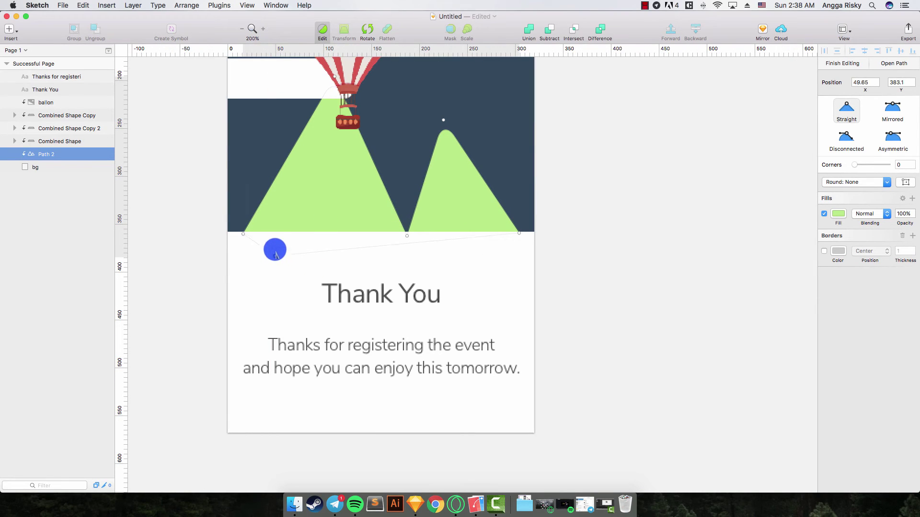
pyautogui.moveTo(275, 253); pyautogui.dragTo(278, 234)
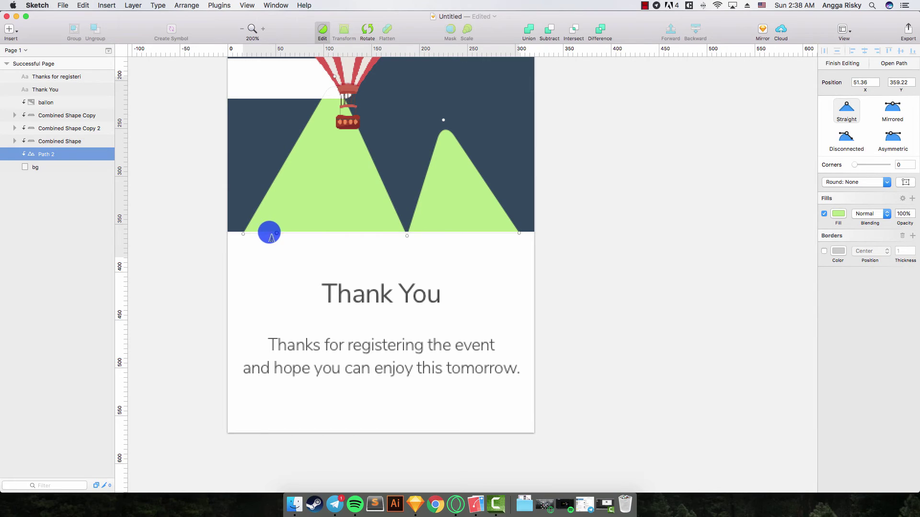
pyautogui.click(243, 234)
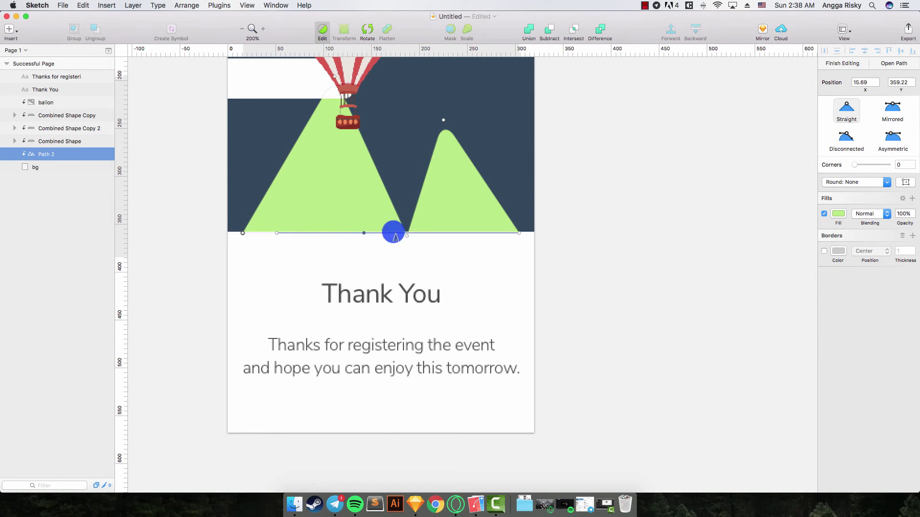
pyautogui.moveTo(407, 234); pyautogui.dragTo(406, 233)
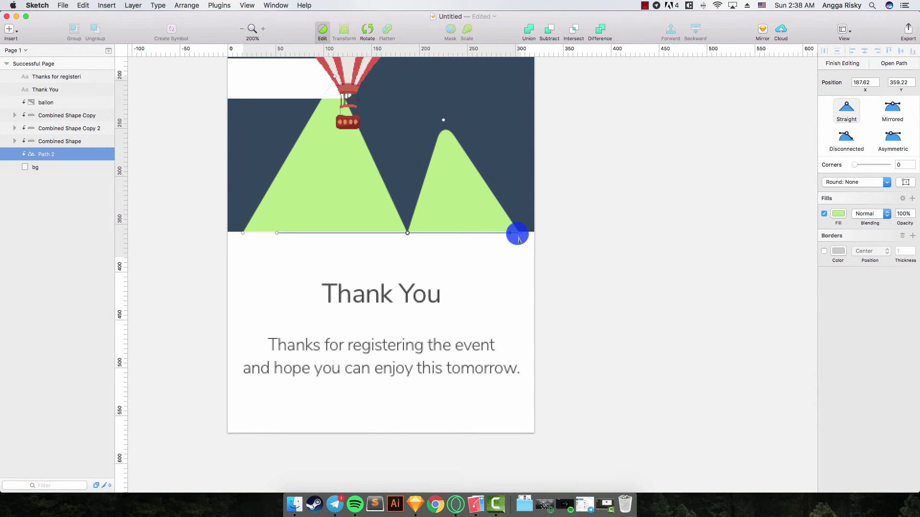
# - Fine-tune all base points of Path 2 to about Y 358 along the bg edge and finish editing the path
pyautogui.click(262, 29)
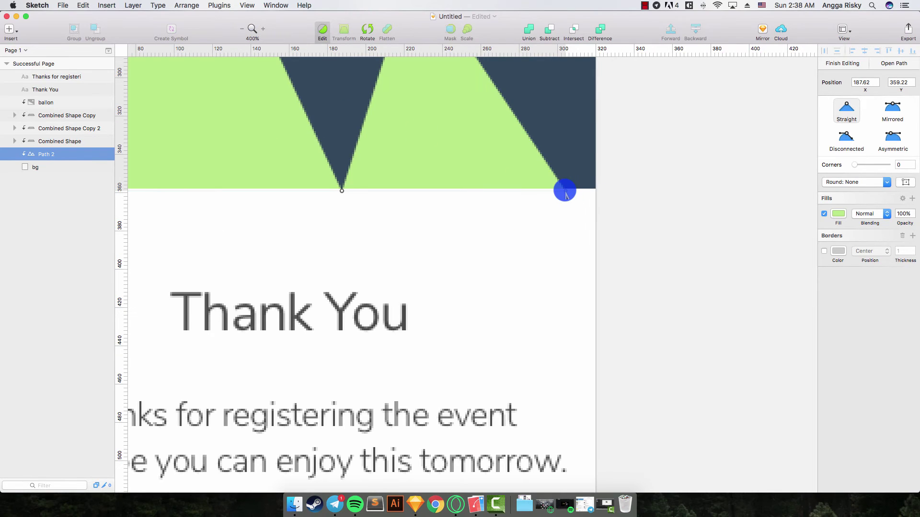
pyautogui.hscroll(-3, 460, 197)
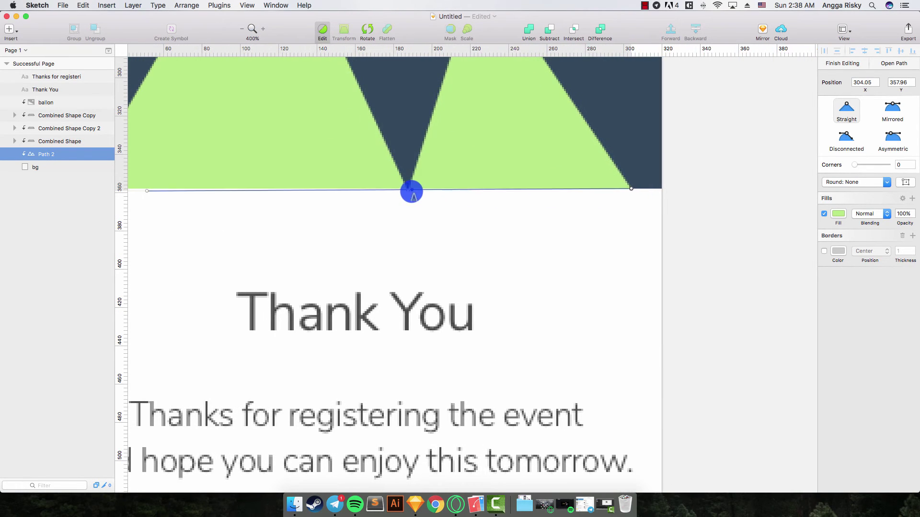
pyautogui.moveTo(410, 191); pyautogui.dragTo(409, 188)
pyautogui.hscroll(-4, 224, 187)
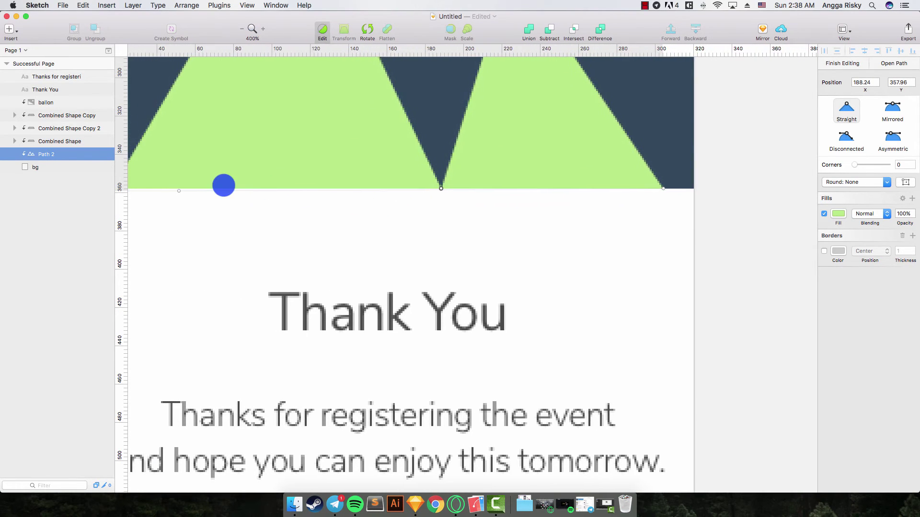
pyautogui.click(223, 190)
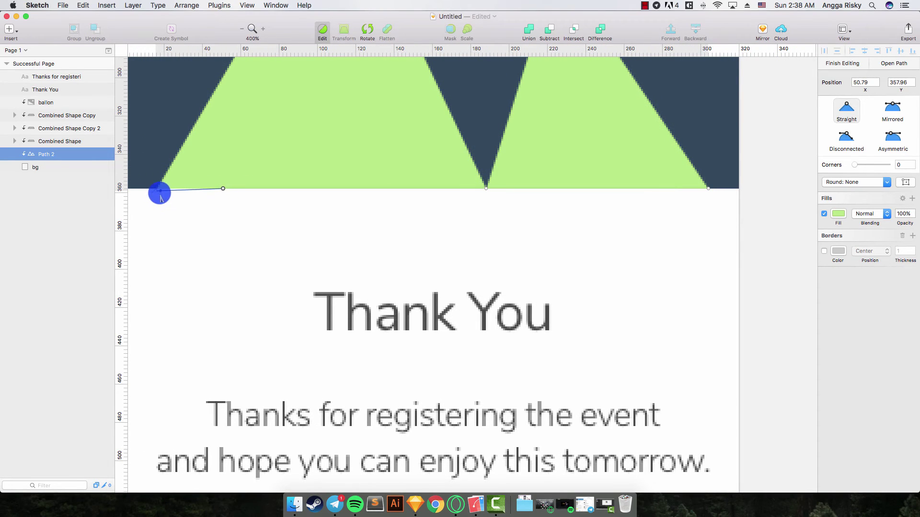
pyautogui.moveTo(153, 192); pyautogui.dragTo(151, 189)
pyautogui.press('Return')
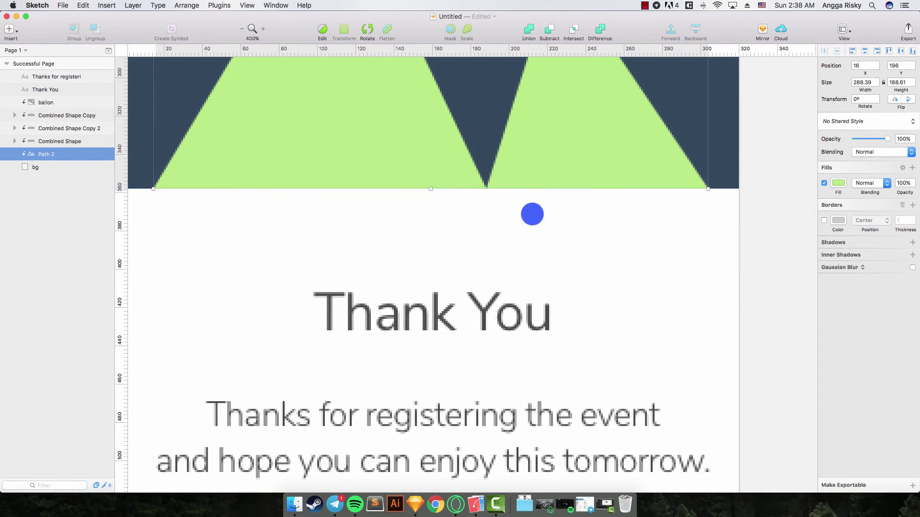
pyautogui.press('Escape')
pyautogui.press('super+minus')
pyautogui.scroll(5, 748, 185)
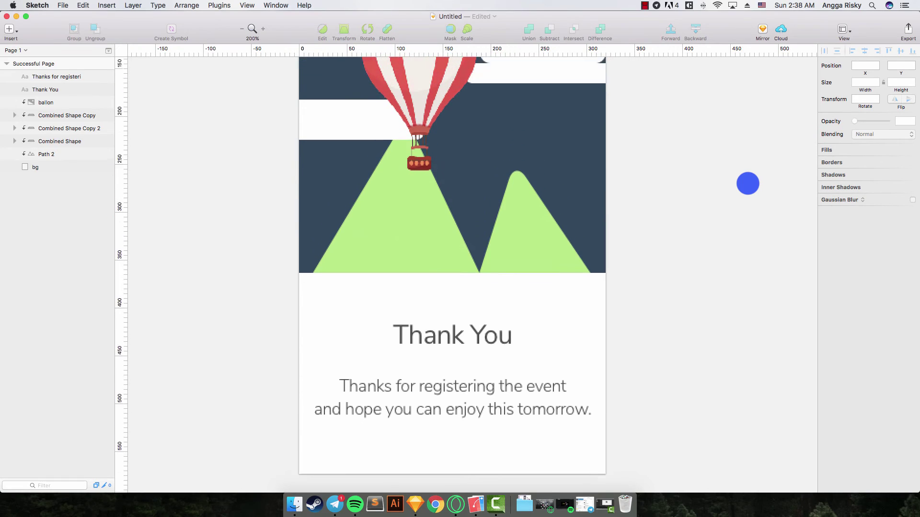
pyautogui.scroll(2, 692, 186)
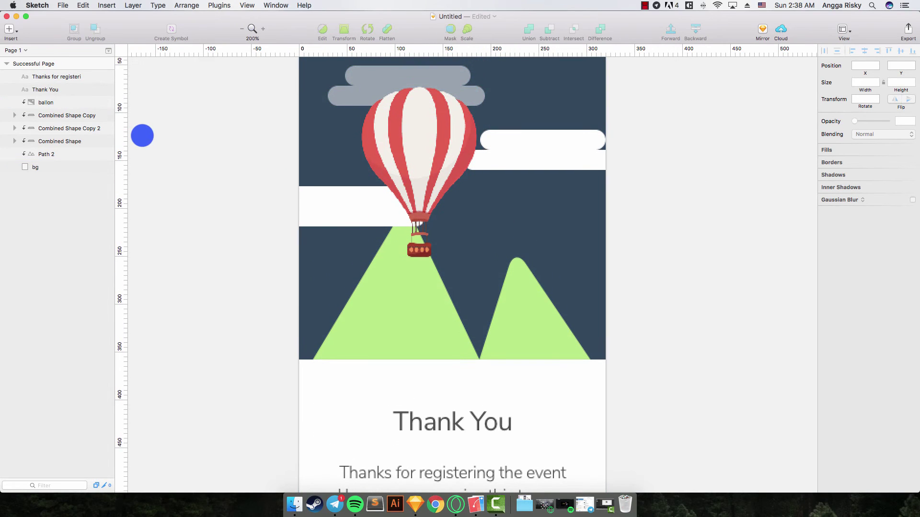
# - Send only the selected Successful Page artboard to Flinto at 100% scale
pyautogui.press('super+0')
pyautogui.click(33, 63)
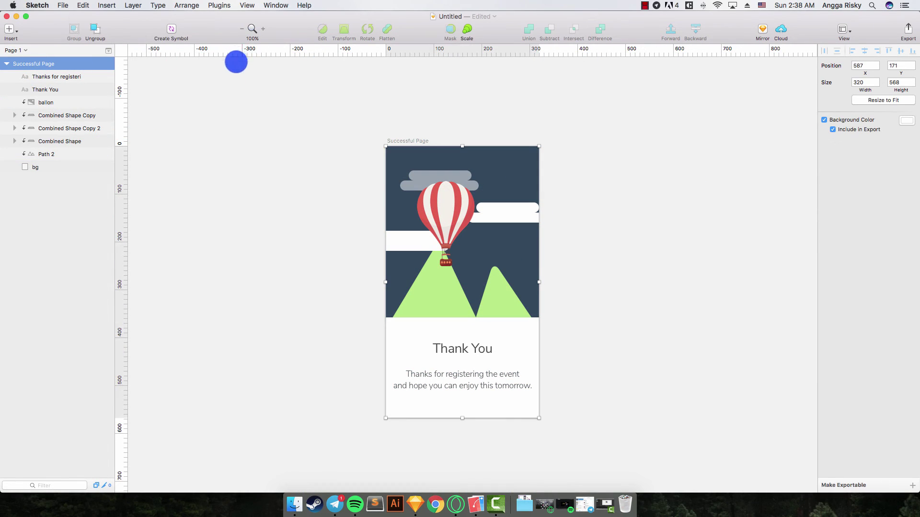
pyautogui.click(217, 6)
pyautogui.click(232, 25)
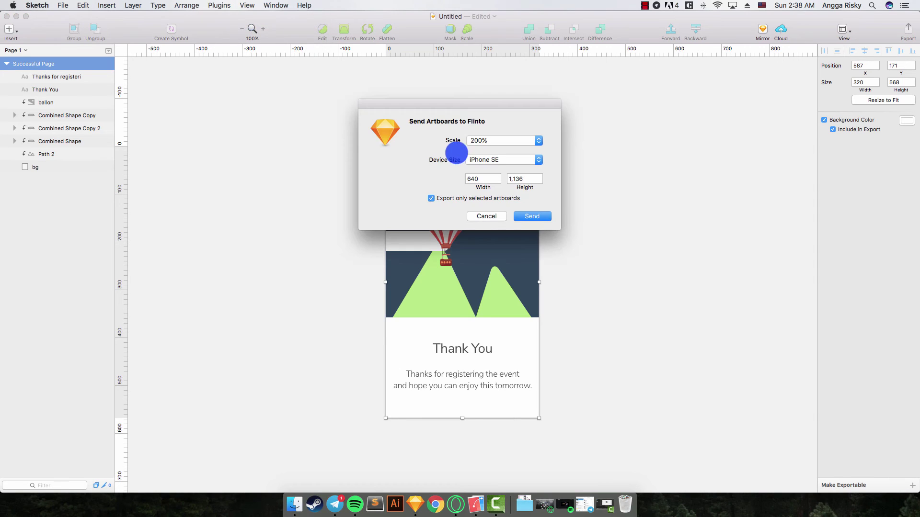
pyautogui.click(505, 141)
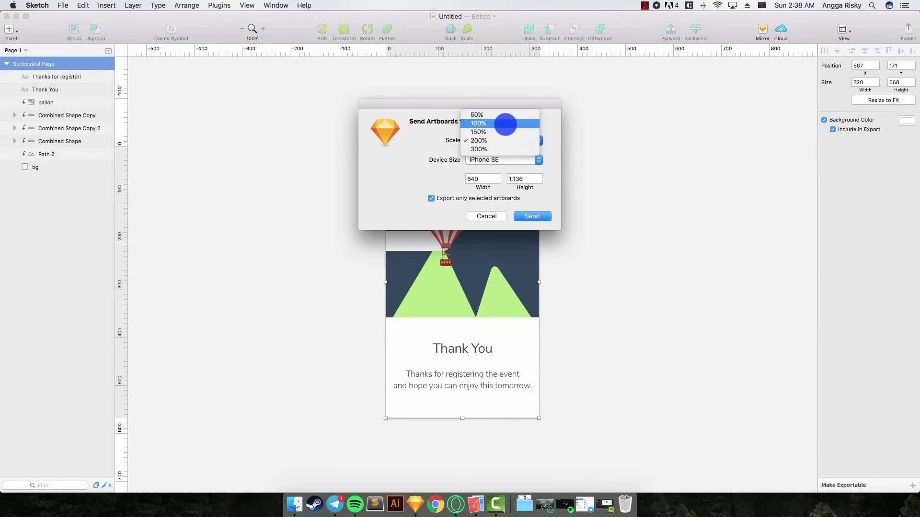
pyautogui.click(505, 124)
pyautogui.click(526, 216)
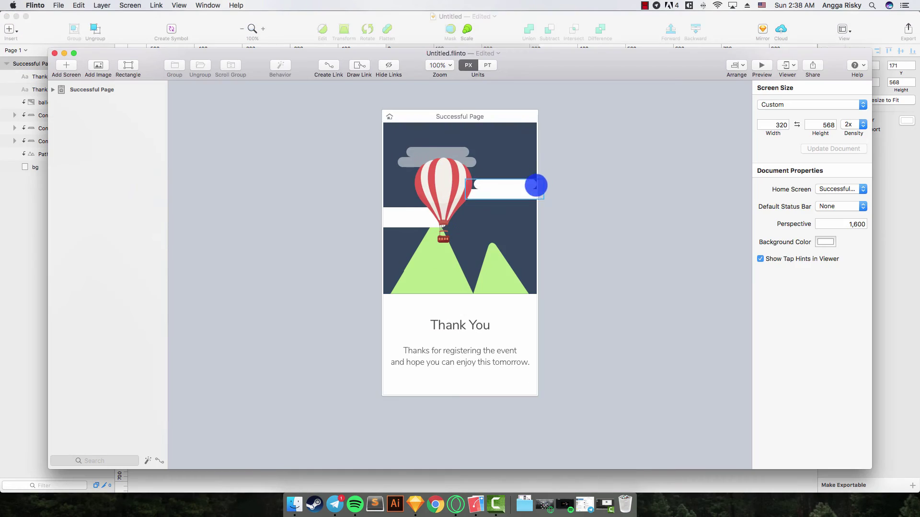
# - Enlarge the Flinto window to fill the screen and expand the Successful Page screen's layers
pyautogui.doubleClick(264, 56)
pyautogui.click(405, 188)
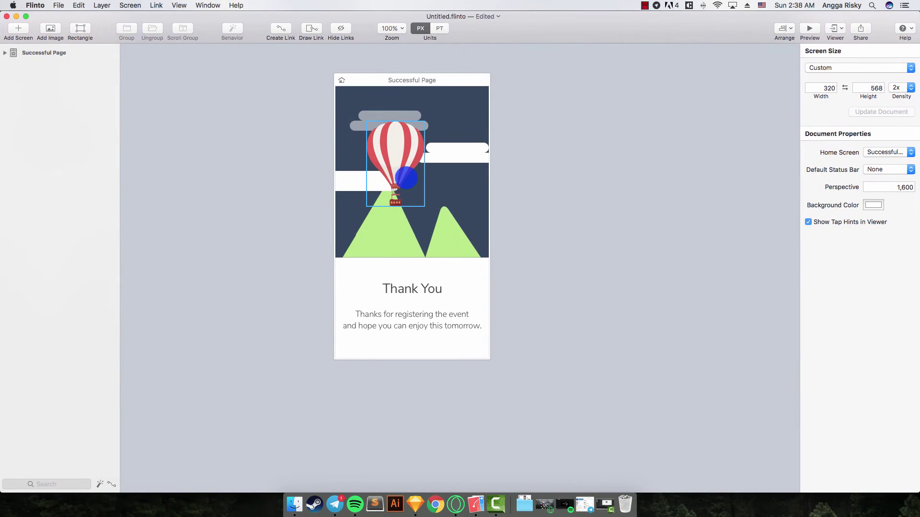
pyautogui.hscroll(2, 405, 182)
pyautogui.click(9, 56)
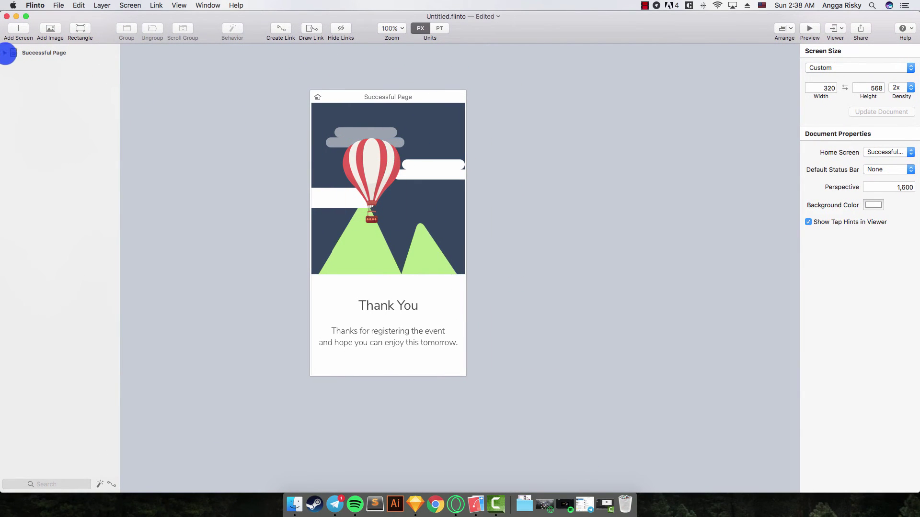
pyautogui.click(6, 53)
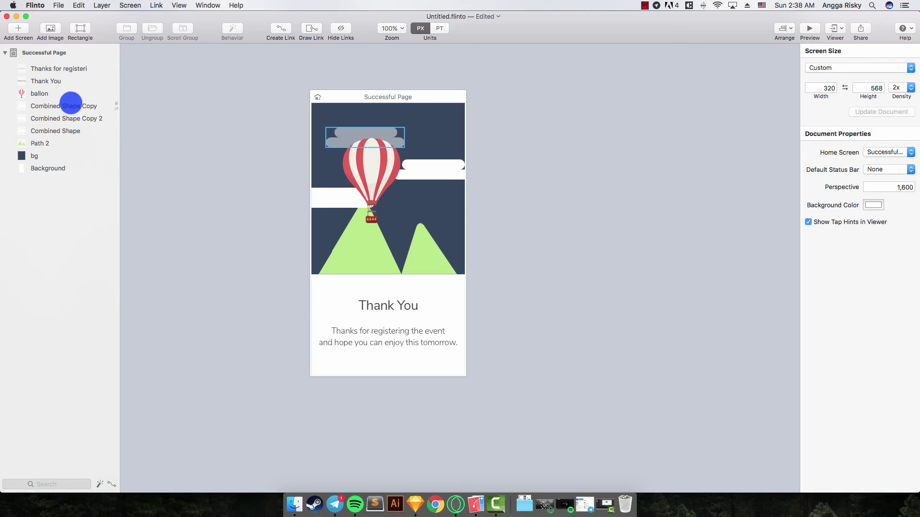
# - Move the three cloud layers (Combined Shape, Copy and Copy 2) together horizontally until they sit completely beyond the screen's right edge
pyautogui.moveTo(71, 104)
pyautogui.mouseDown()
pyautogui.moveTo(75, 119)
pyautogui.moveTo(81, 113)
pyautogui.mouseUp()
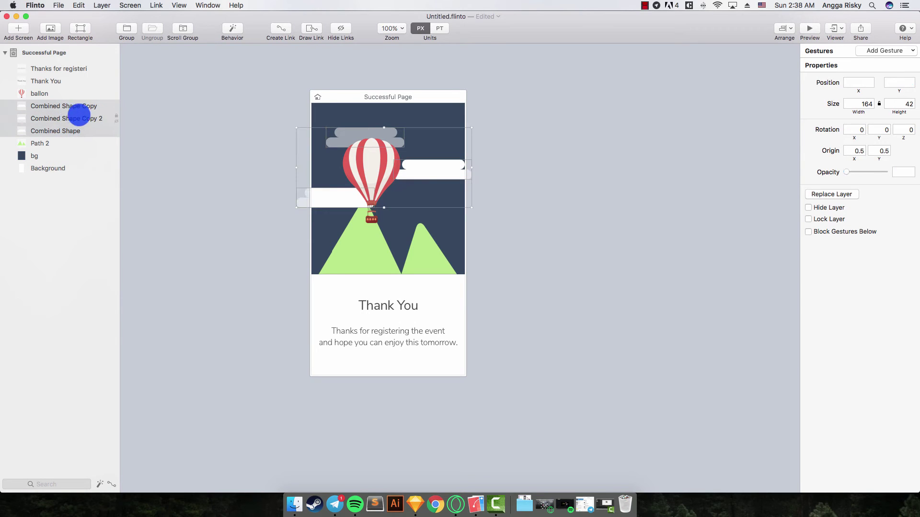
pyautogui.hotkey('shift', 'Right')
pyautogui.hotkey('shift', 'Right')
pyautogui.hotkey('shift', 'Right')
pyautogui.hotkey('shift', 'Right')
pyautogui.hotkey('shift', 'Right')
pyautogui.hotkey('shift', 'Right')
pyautogui.hotkey('shift', 'Right')
pyautogui.hotkey('shift', 'Right')
pyautogui.hotkey('shift', 'Right')
pyautogui.hotkey('shift', 'Right')
pyautogui.hotkey('shift', 'Right')
pyautogui.hotkey('shift', 'Right')
pyautogui.hotkey('shift', 'Right')
pyautogui.hotkey('shift', 'Right')
pyautogui.hotkey('shift', 'Right')
pyautogui.hotkey('shift', 'Right')
pyautogui.hotkey('shift', 'Right')
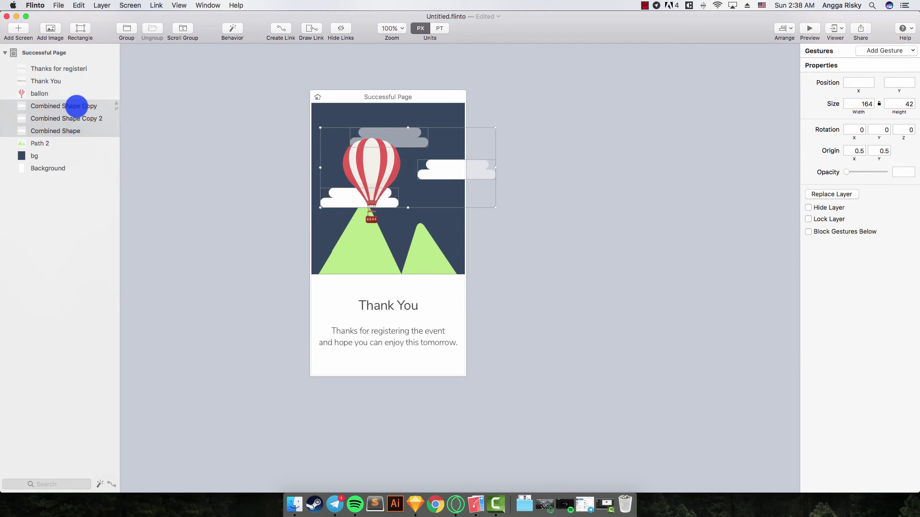
pyautogui.hotkey('shift', 'Right')
pyautogui.hotkey('shift', 'Right')
pyautogui.hotkey('shift', 'Right')
pyautogui.hotkey('shift', 'Right')
pyautogui.hotkey('shift', 'Right')
pyautogui.hotkey('shift', 'Right')
pyautogui.hotkey('shift', 'Right')
pyautogui.hotkey('shift', 'Right')
pyautogui.hotkey('shift', 'Right')
pyautogui.hotkey('shift', 'Right')
pyautogui.hotkey('shift', 'Right')
pyautogui.hotkey('shift', 'Right')
pyautogui.hotkey('shift', 'Right')
pyautogui.hotkey('shift', 'Right')
pyautogui.hotkey('shift', 'Right')
pyautogui.hotkey('shift', 'Right')
pyautogui.hotkey('shift', 'Right')
pyautogui.hotkey('shift', 'Right')
pyautogui.hotkey('shift', 'Right')
pyautogui.hotkey('shift', 'Right')
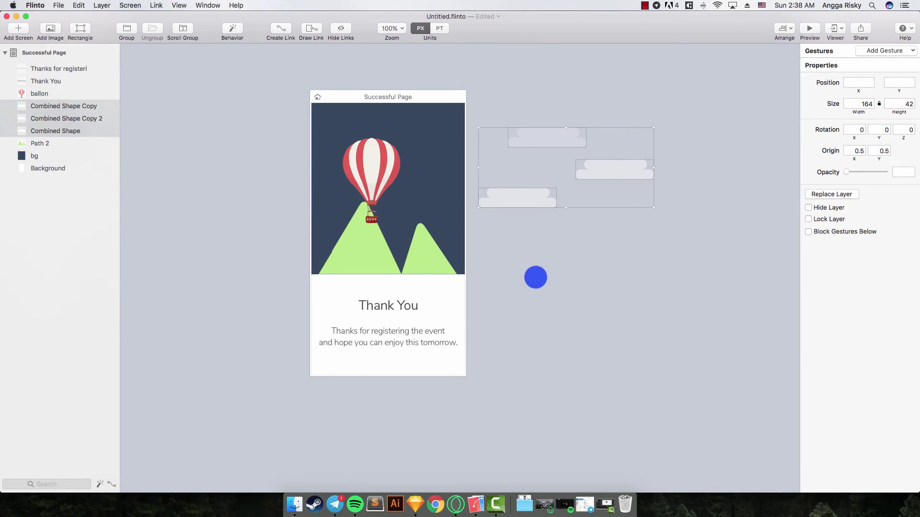
pyautogui.scroll(2, 533, 275)
pyautogui.click(544, 283)
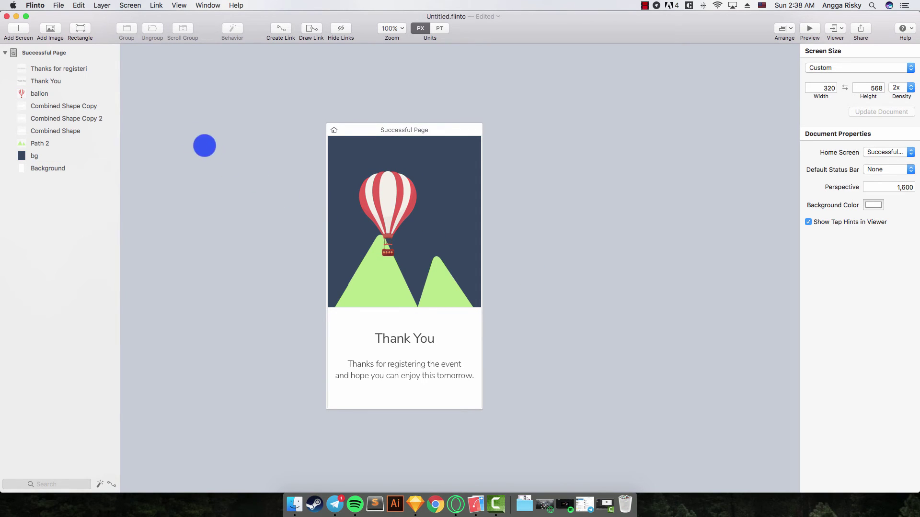
# - Create a behavior for the ballon layer and add a state with the balloon raised to Y -30
pyautogui.click(61, 95)
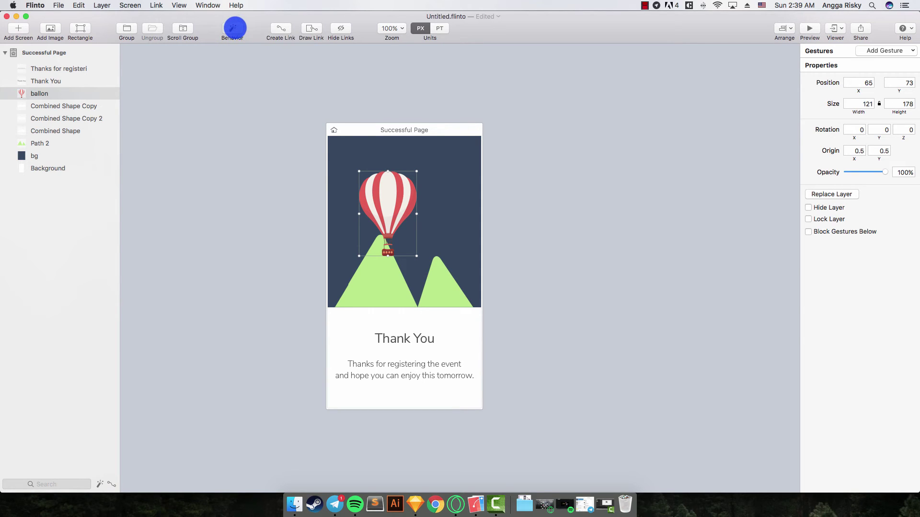
pyautogui.click(232, 28)
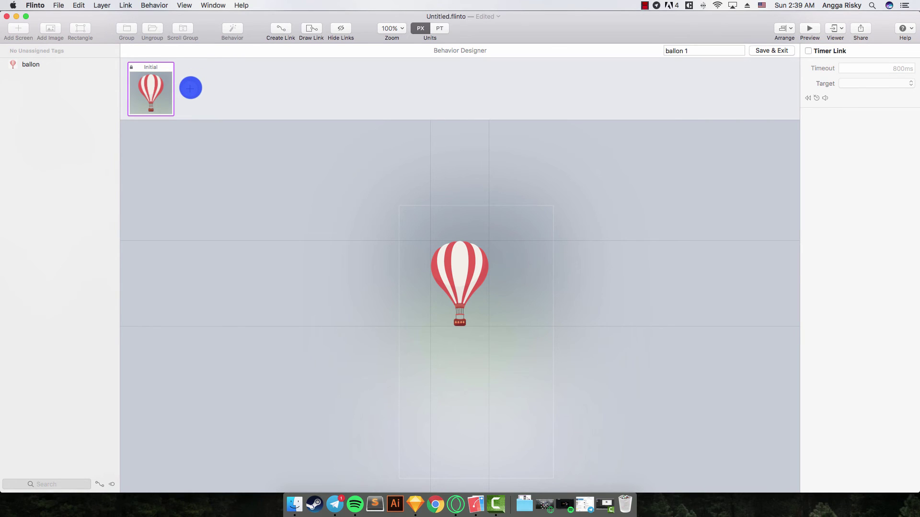
pyautogui.click(190, 88)
pyautogui.click(466, 252)
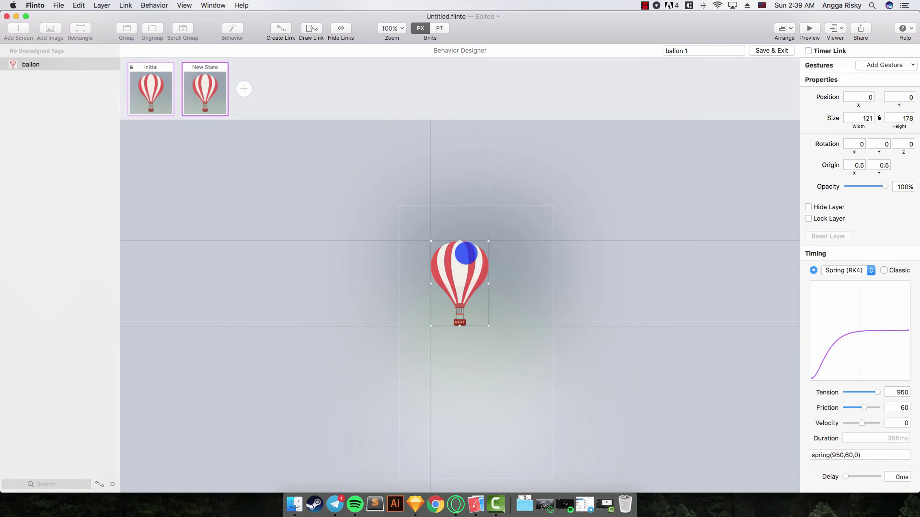
pyautogui.hotkey('shift', 'Up')
pyautogui.hotkey('shift', 'Up')
pyautogui.hotkey('shift', 'Up')
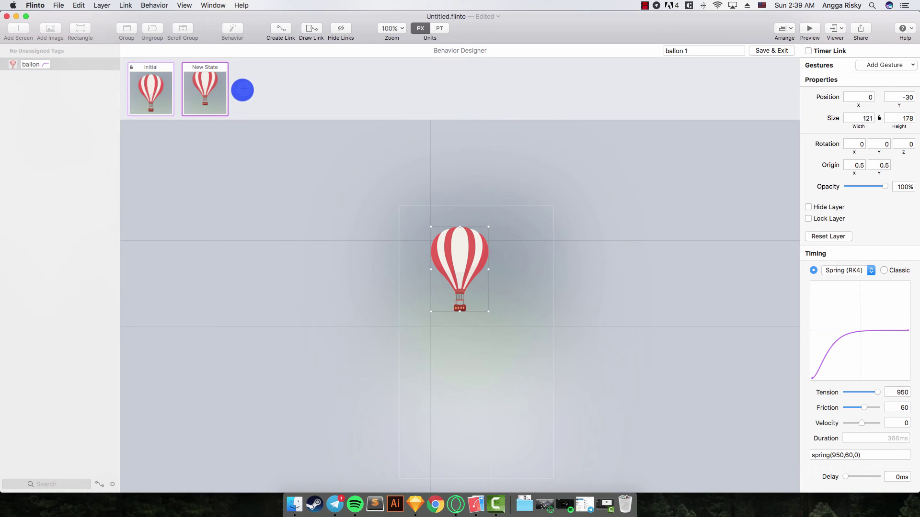
# - Add another state to the balloon behavior with the balloon lowered to Y 10
pyautogui.click(243, 89)
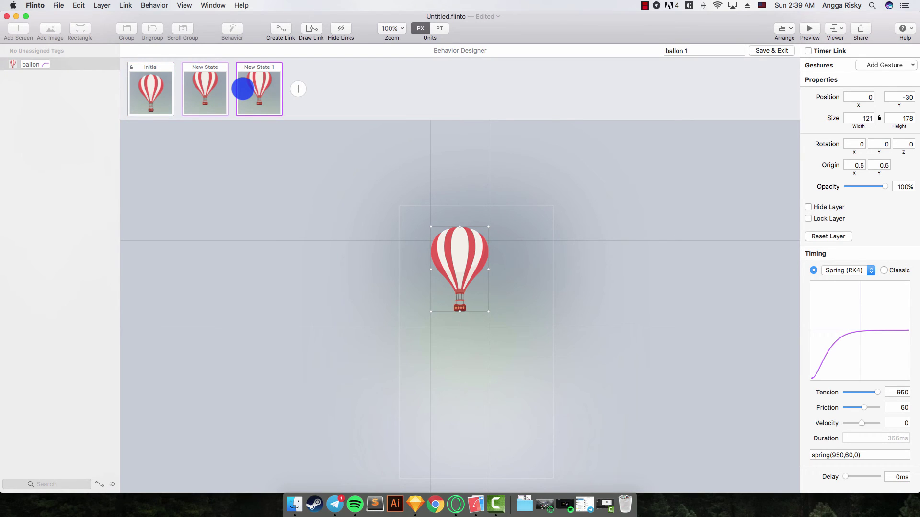
pyautogui.hotkey('shift', 'Down')
pyautogui.hotkey('shift', 'Down')
pyautogui.hotkey('shift', 'Down')
pyautogui.hotkey('shift', 'Down')
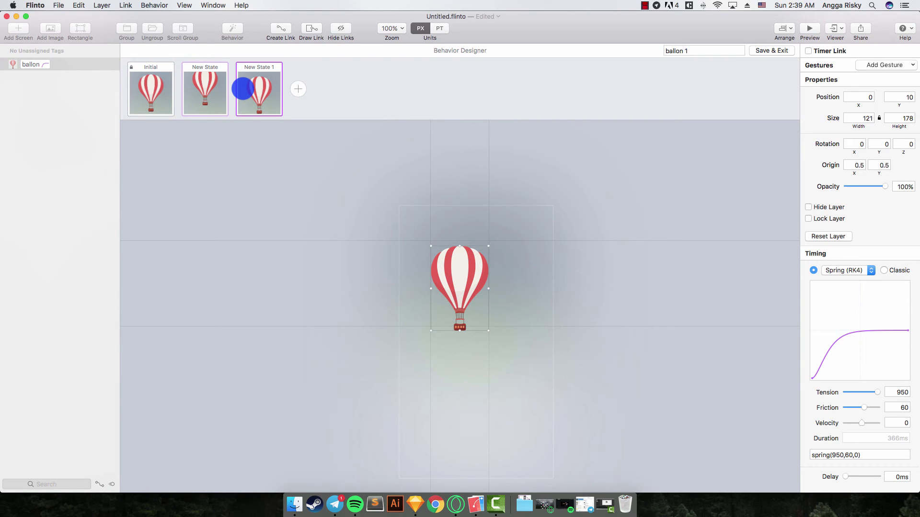
# - Add a third state to the balloon behavior with the balloon returned to Y 0, and compare the states
pyautogui.click(298, 89)
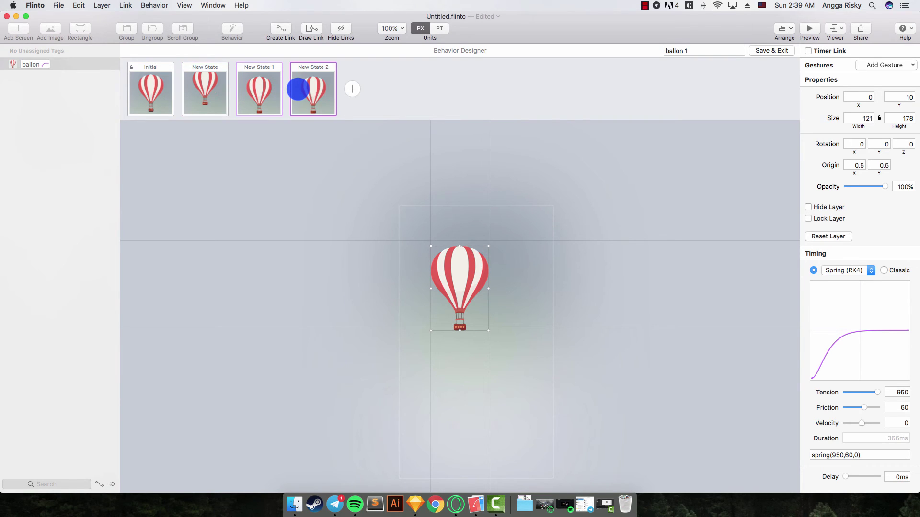
pyautogui.hotkey('shift', 'Up')
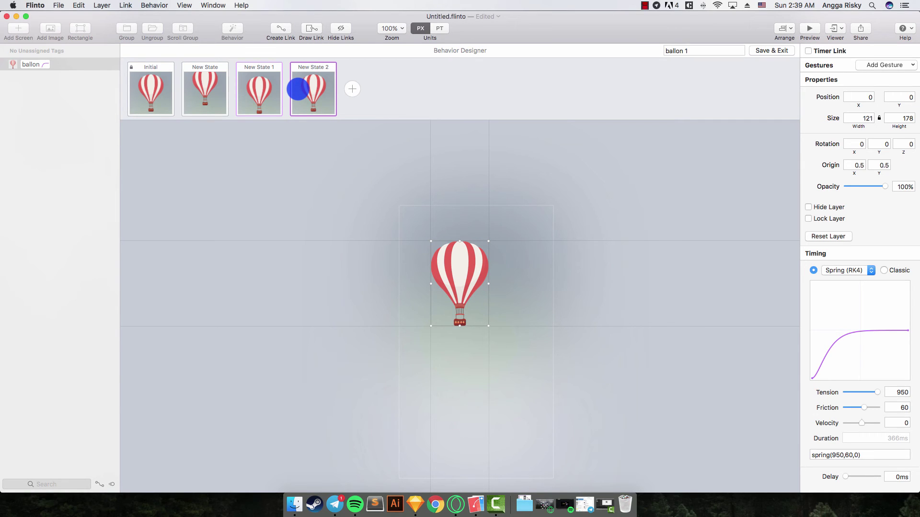
pyautogui.click(156, 82)
pyautogui.click(200, 82)
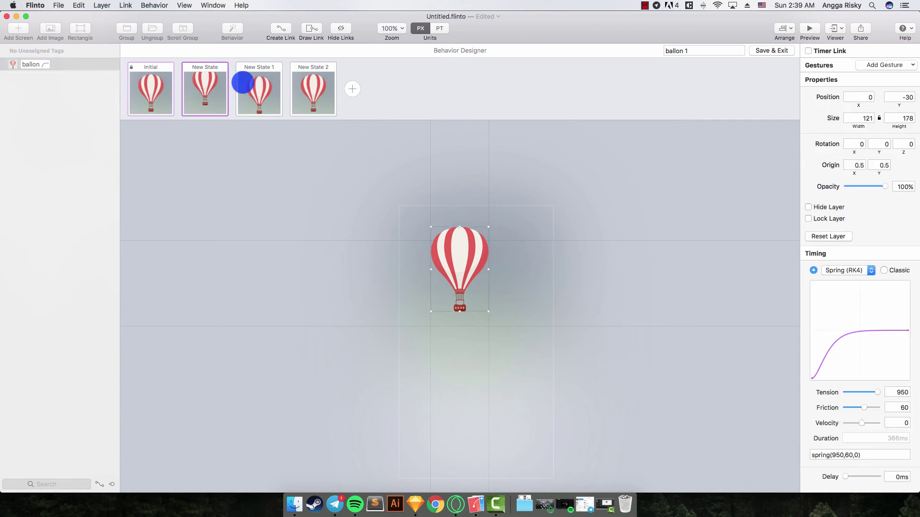
pyautogui.click(243, 82)
pyautogui.click(312, 82)
pyautogui.click(137, 82)
# - Set the balloon's timing in the raised state (New State) to Classic with a duration of 2000 ms
pyautogui.click(214, 82)
pyautogui.click(272, 133)
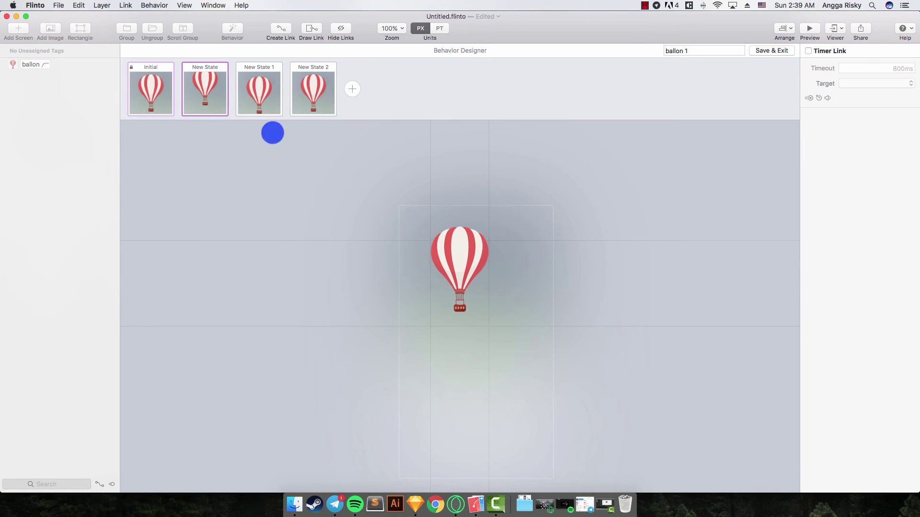
pyautogui.click(460, 268)
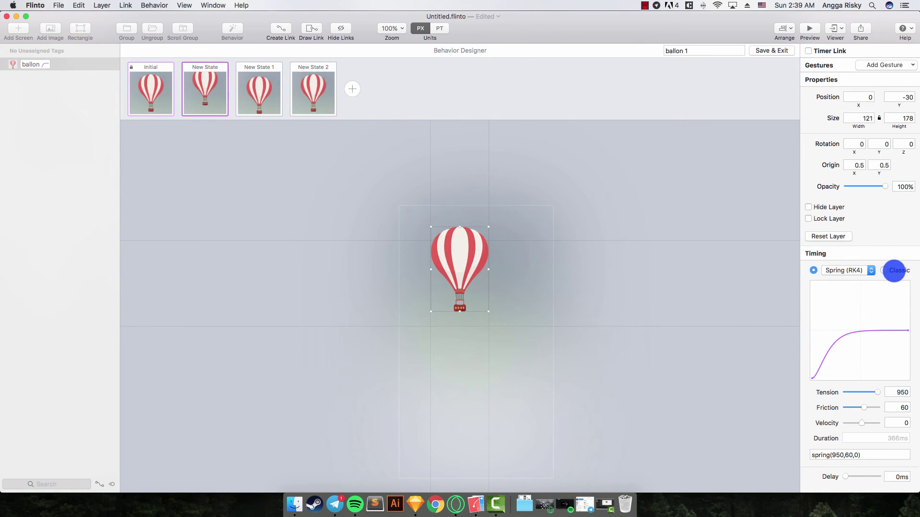
pyautogui.click(894, 270)
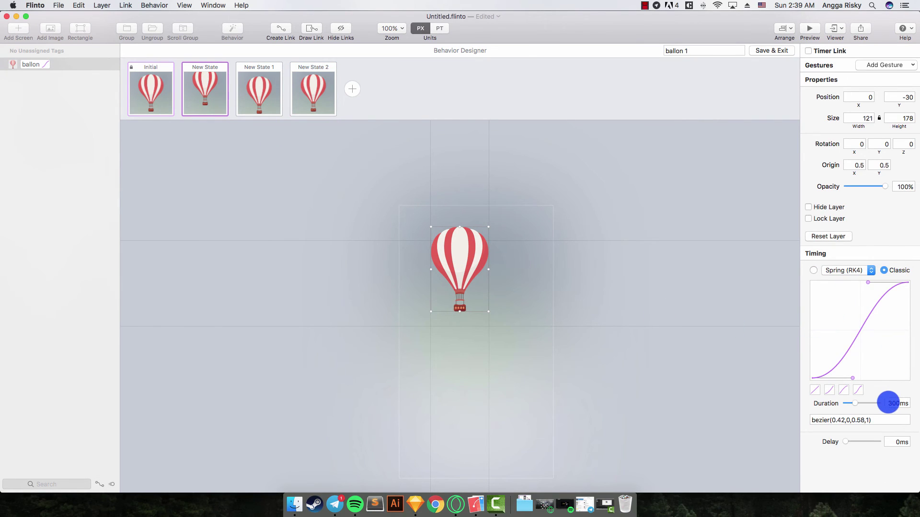
pyautogui.click(888, 402)
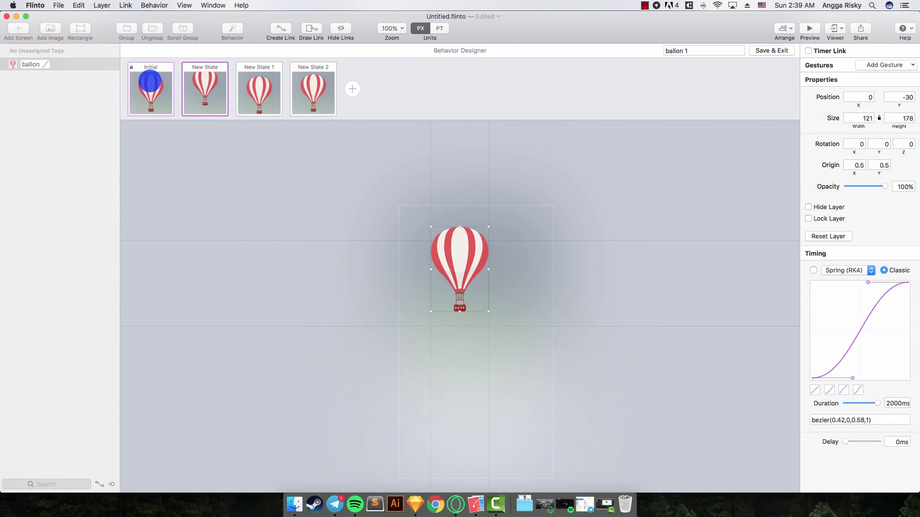
# - Check the balloon's timing settings across the behavior's states and preview the prototype
pyautogui.click(149, 85)
pyautogui.click(202, 82)
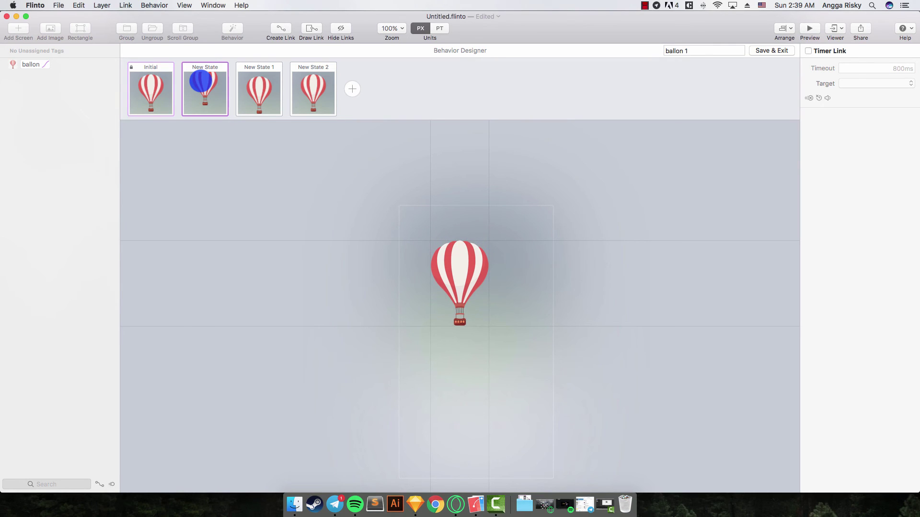
pyautogui.click(251, 84)
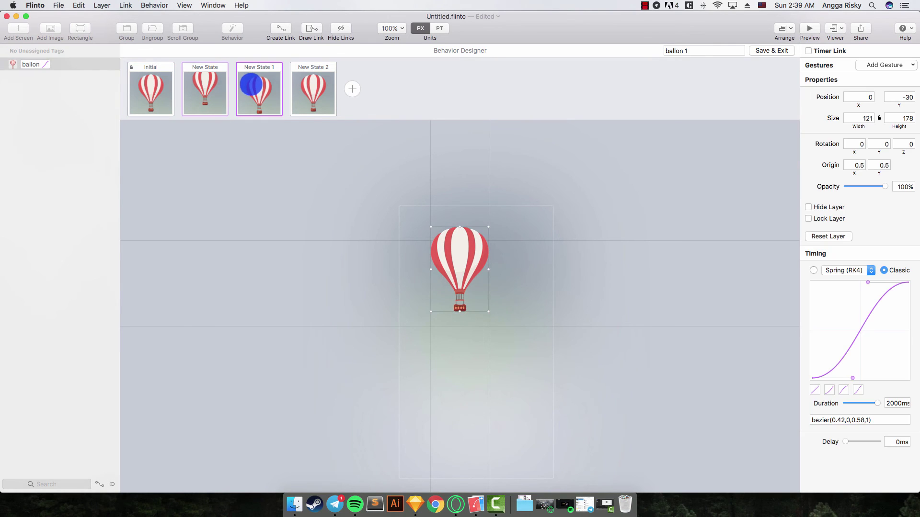
pyautogui.click(221, 86)
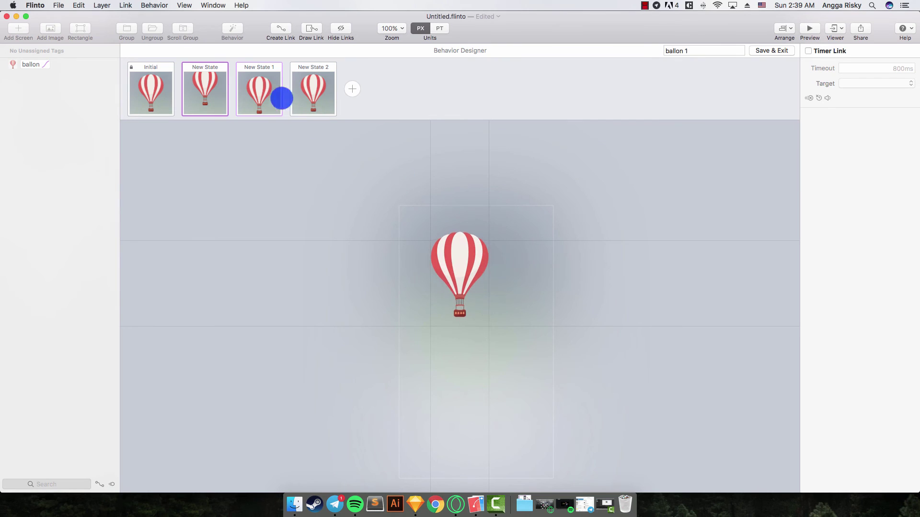
pyautogui.click(282, 98)
pyautogui.click(460, 269)
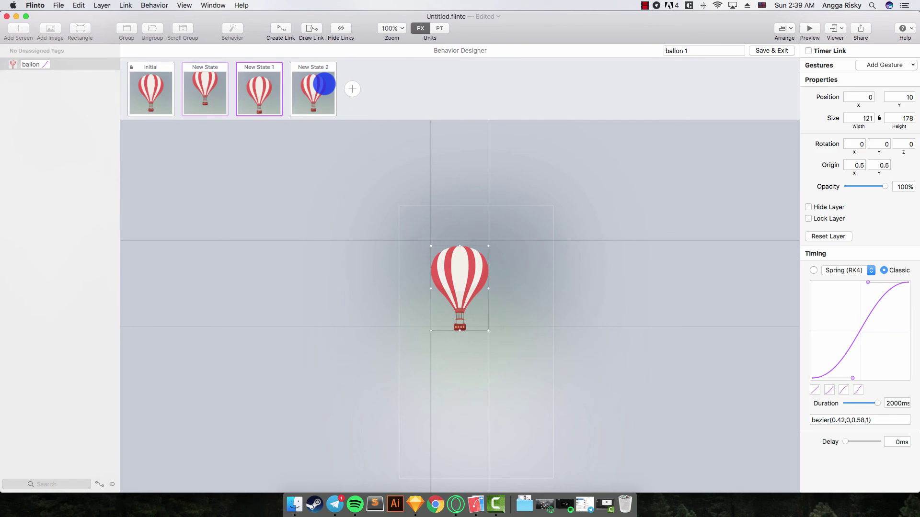
pyautogui.click(324, 83)
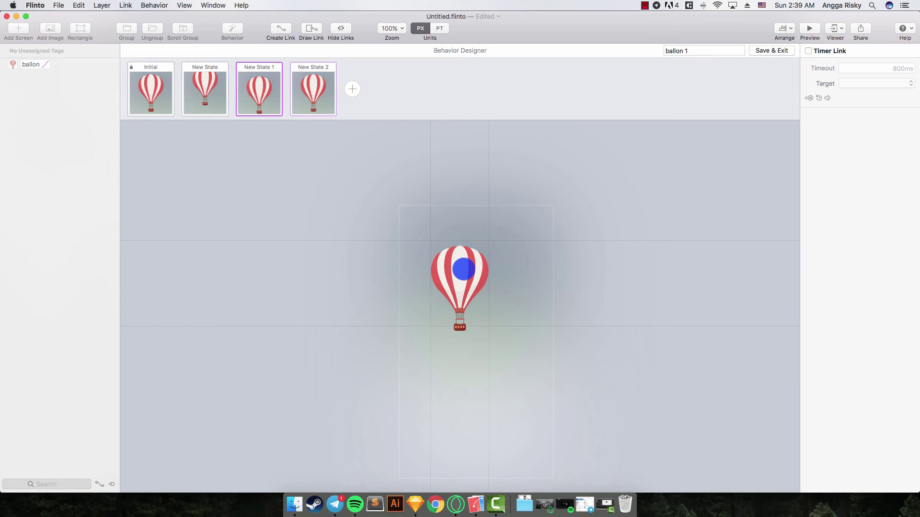
pyautogui.click(464, 269)
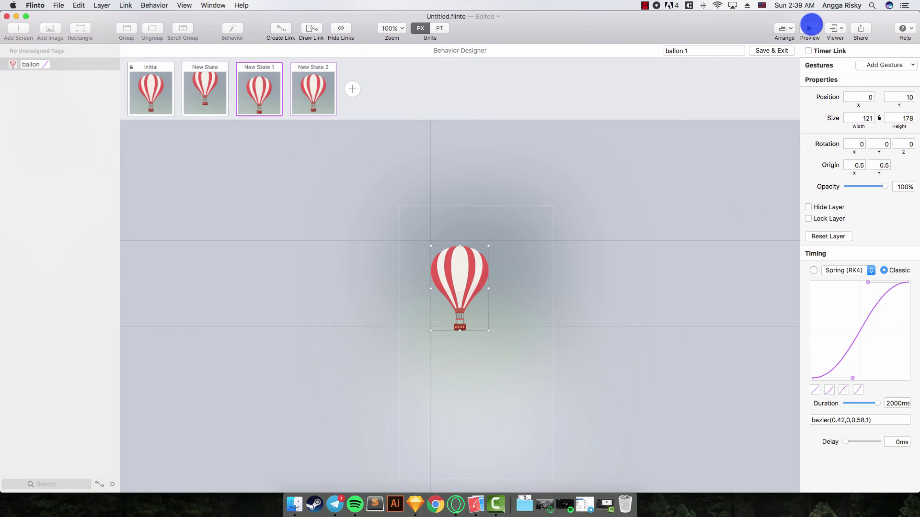
pyautogui.click(810, 28)
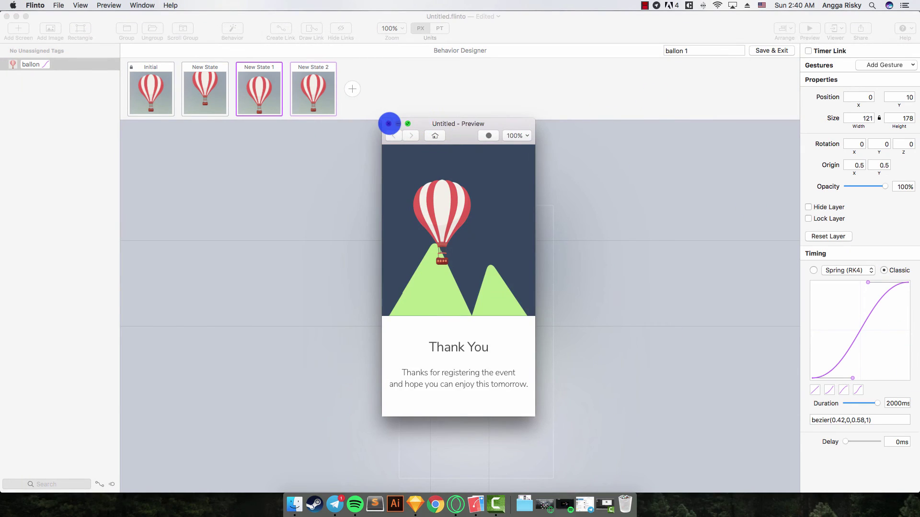
pyautogui.click(390, 124)
# - Create a timer link from the Initial state to New State with a timeout of 0 ms
pyautogui.click(169, 90)
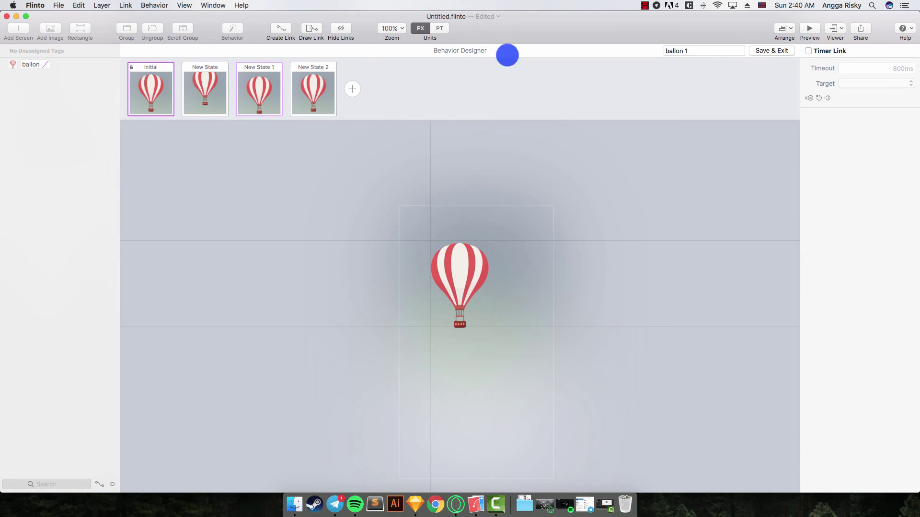
pyautogui.click(458, 249)
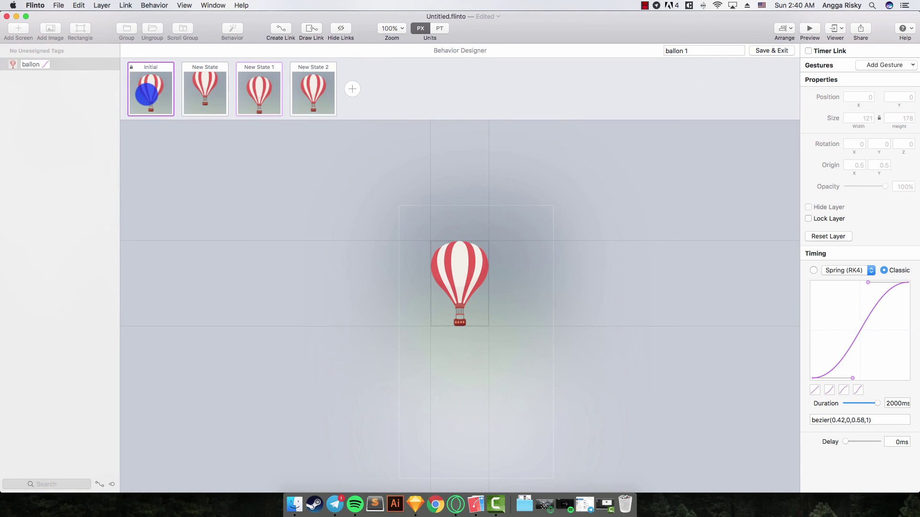
pyautogui.moveTo(146, 93); pyautogui.dragTo(206, 93)
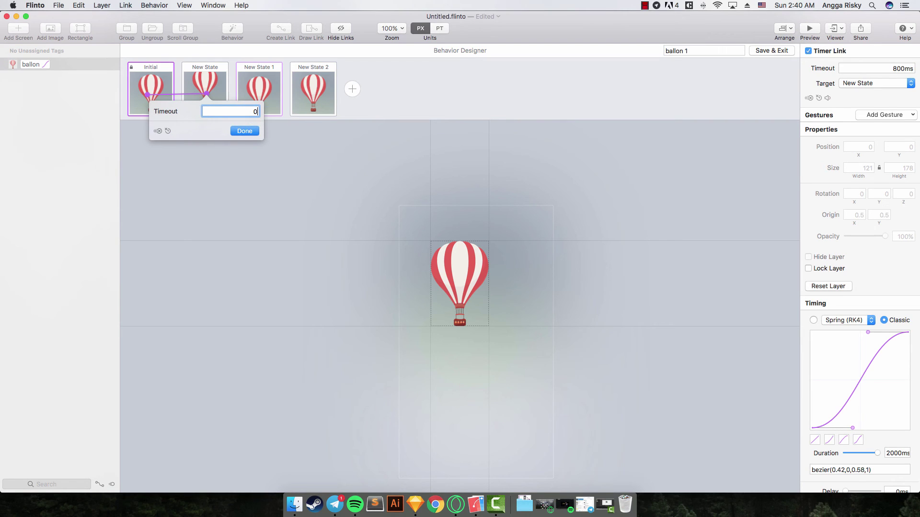
pyautogui.click(245, 131)
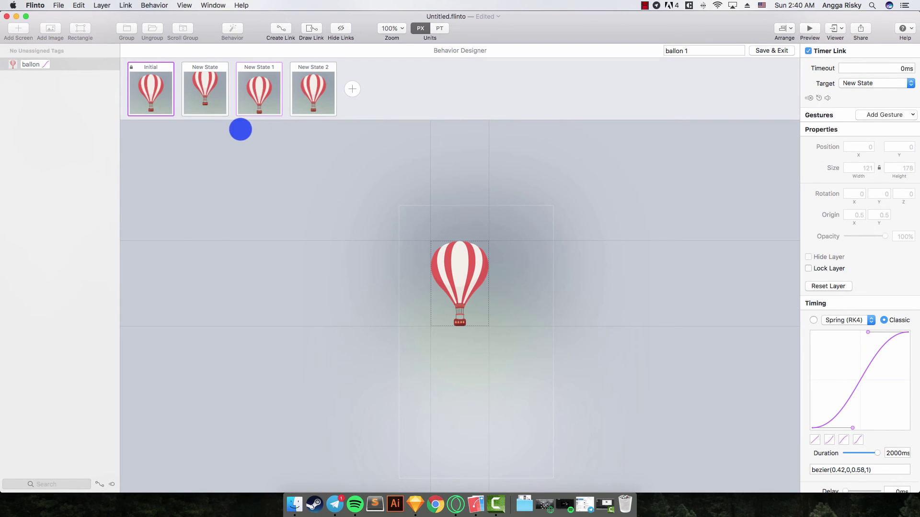
# - Create a timer link from New State to New State 1 with a timeout of 0
pyautogui.click(221, 92)
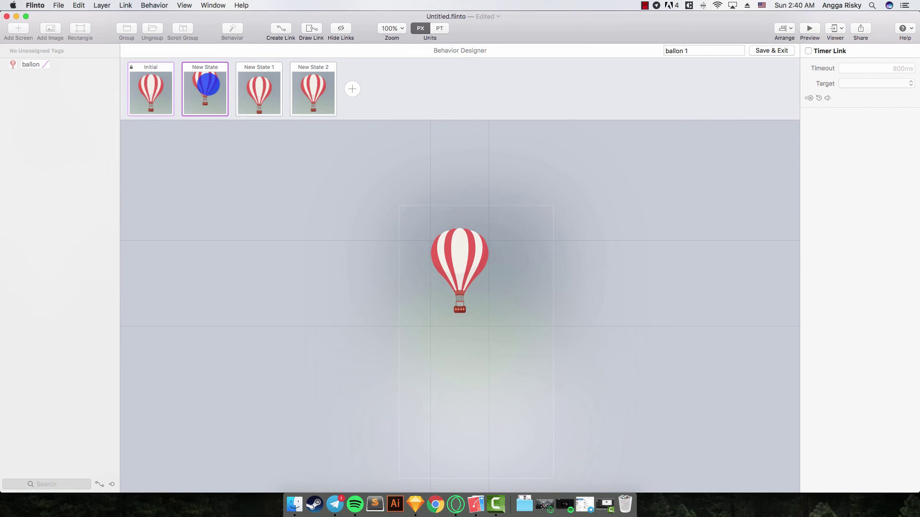
pyautogui.moveTo(203, 86); pyautogui.dragTo(262, 88)
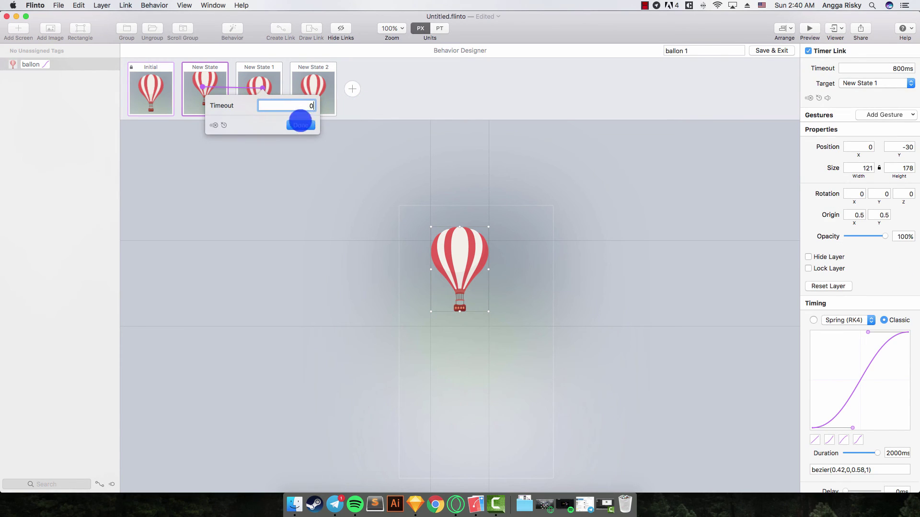
pyautogui.click(301, 125)
# - Create a timer link from New State 1 to New State 2
pyautogui.click(264, 98)
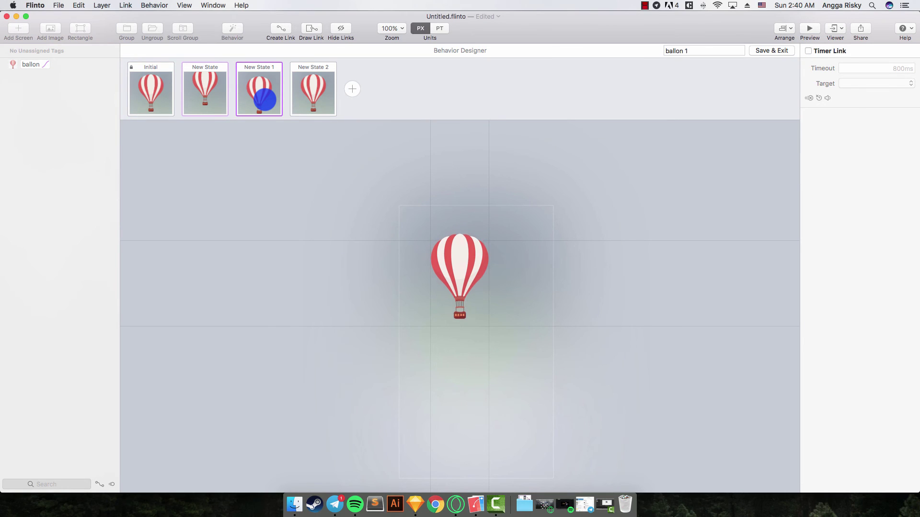
pyautogui.click(265, 95)
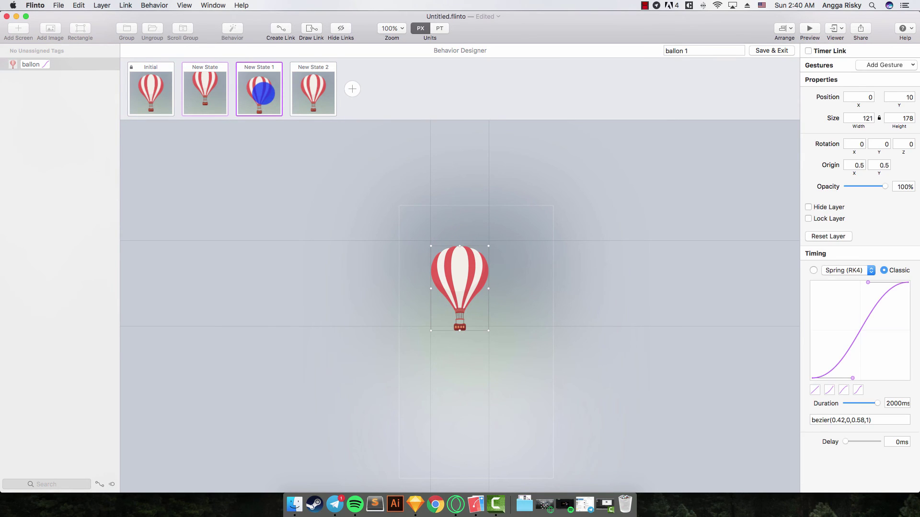
pyautogui.moveTo(261, 93); pyautogui.dragTo(325, 90)
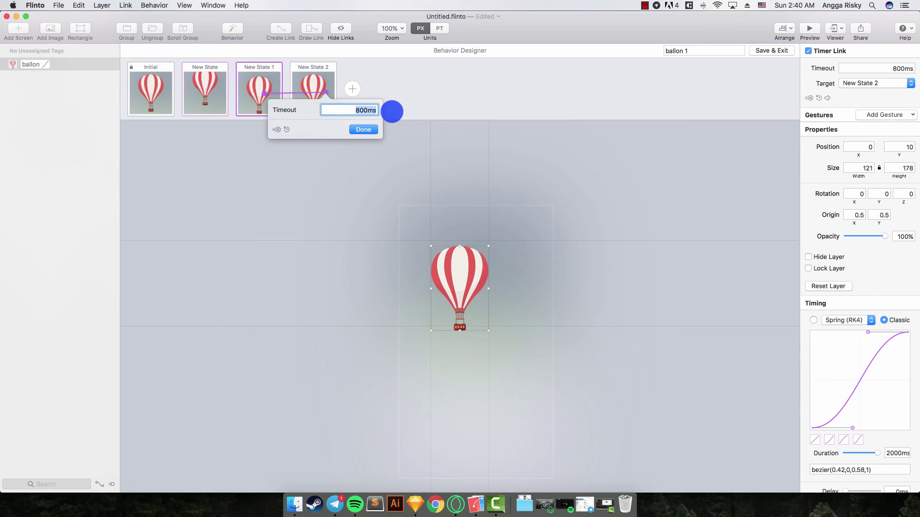
pyautogui.press('Return')
# - Close the loop with a timer link from New State 2 back to Initial with a timeout of 0 ms
pyautogui.click(321, 99)
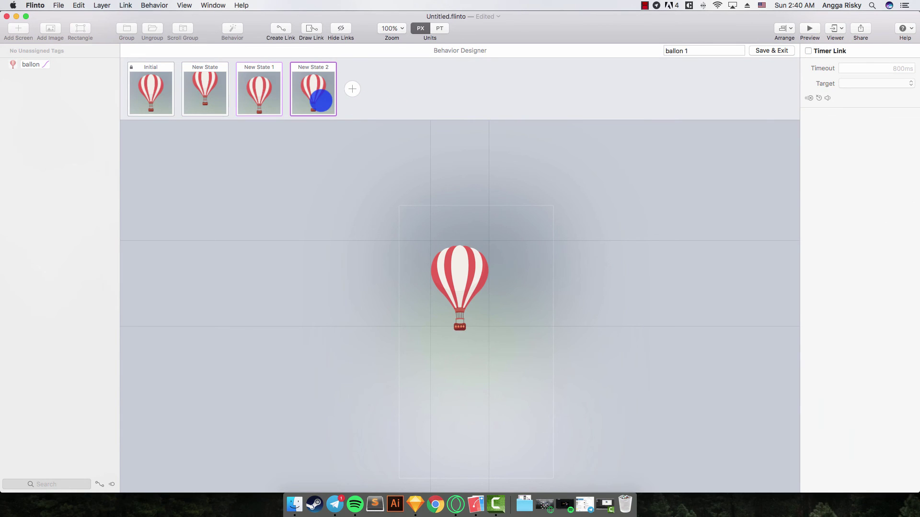
pyautogui.moveTo(320, 87); pyautogui.dragTo(153, 82)
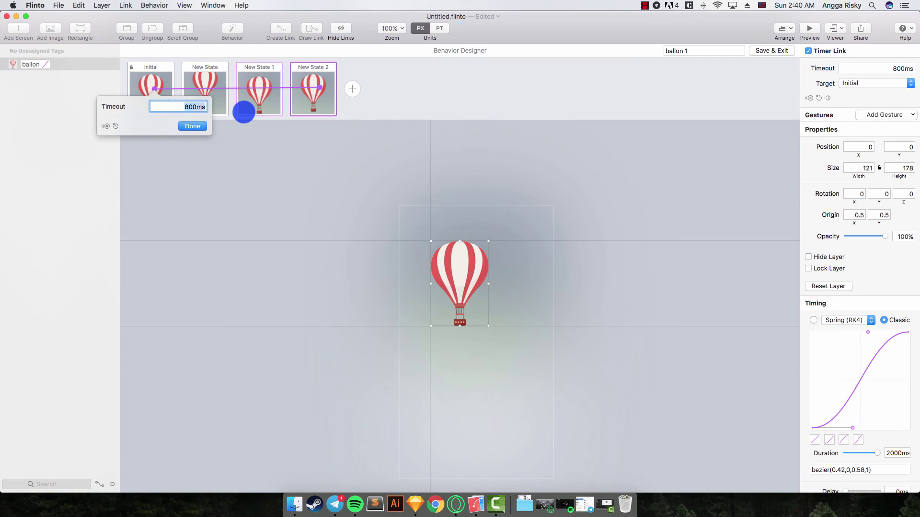
pyautogui.press('Return')
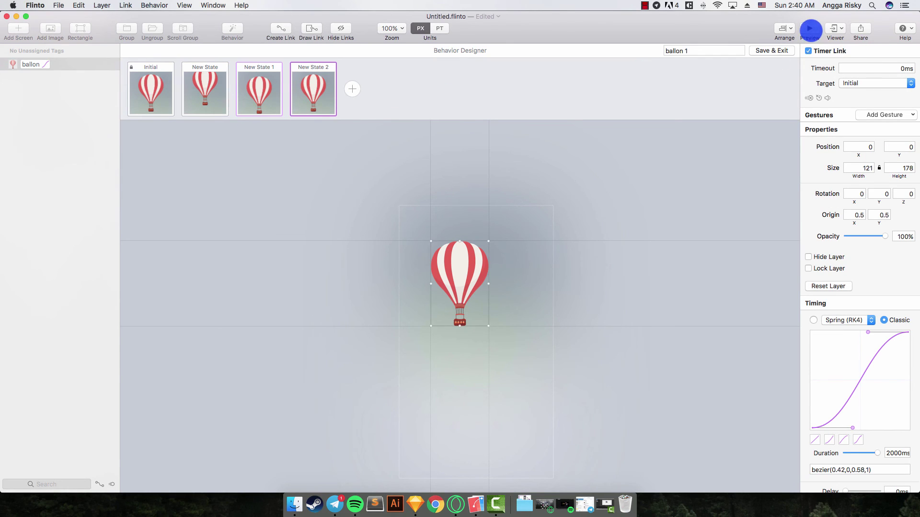
# - Preview the looping balloon animation, then save and exit the balloon behavior
pyautogui.click(810, 32)
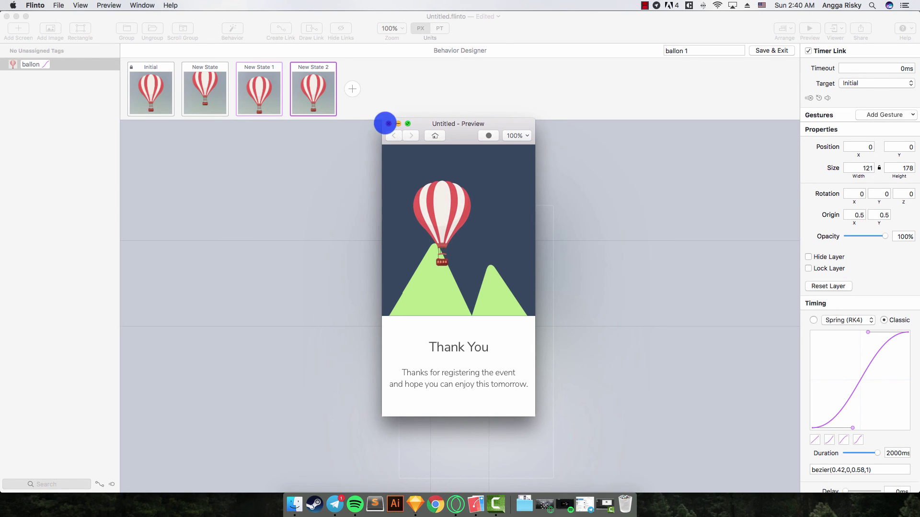
pyautogui.click(388, 124)
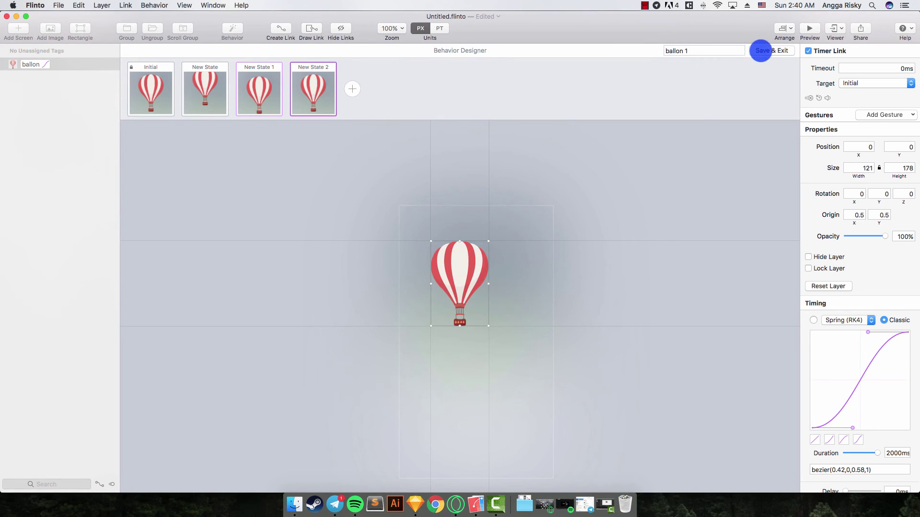
pyautogui.click(762, 50)
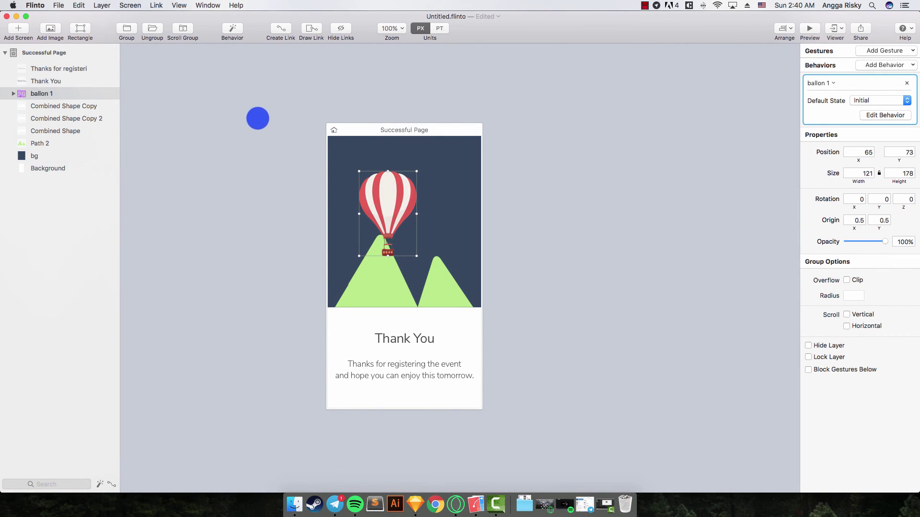
# - Create one behavior from the three cloud layers (Combined Shape, Copy and Copy 2) and add a new state to it
pyautogui.click(89, 106)
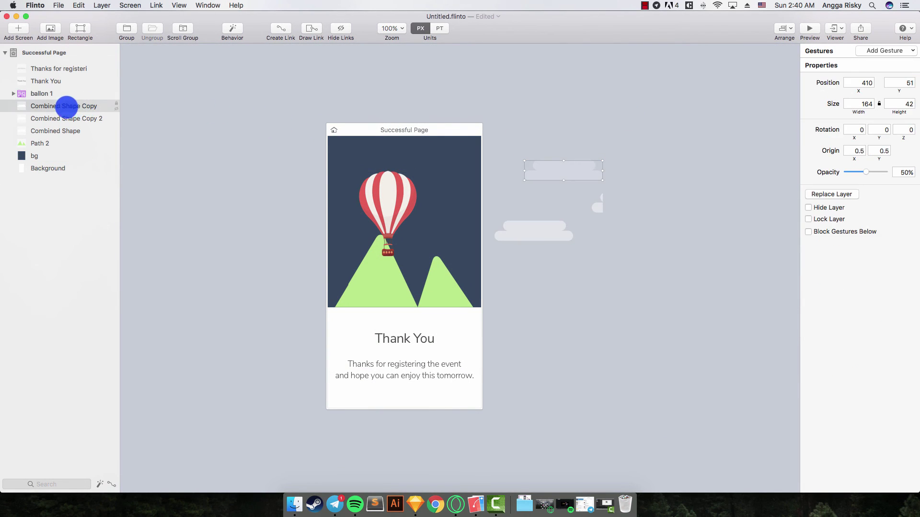
pyautogui.keyDown('shift'); pyautogui.click(57, 130); pyautogui.keyUp('shift')
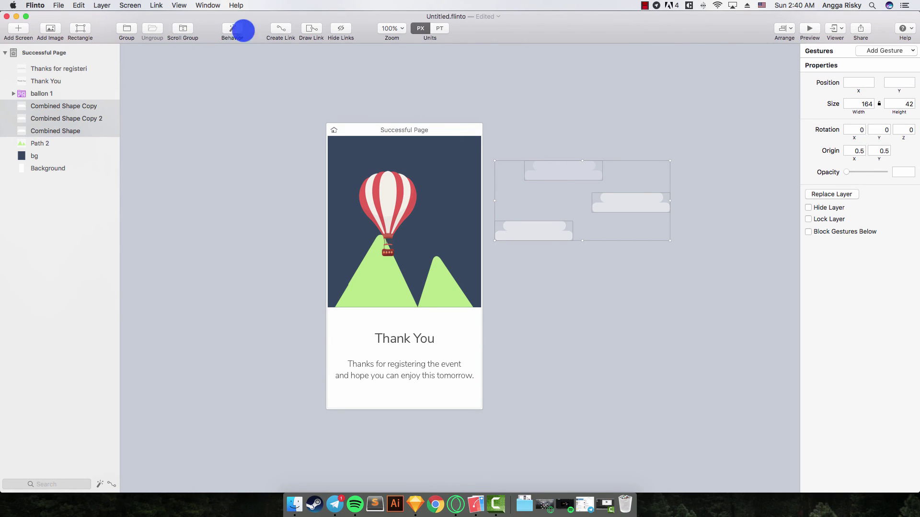
pyautogui.click(234, 29)
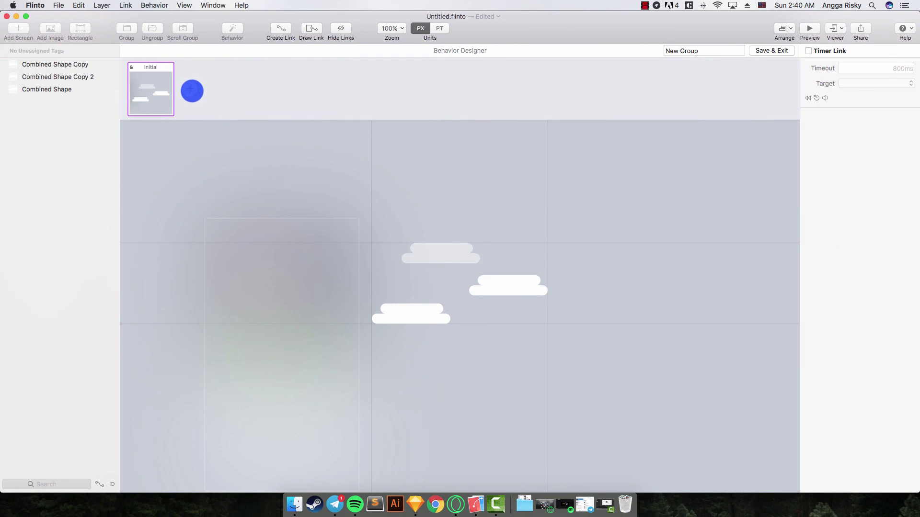
pyautogui.click(191, 90)
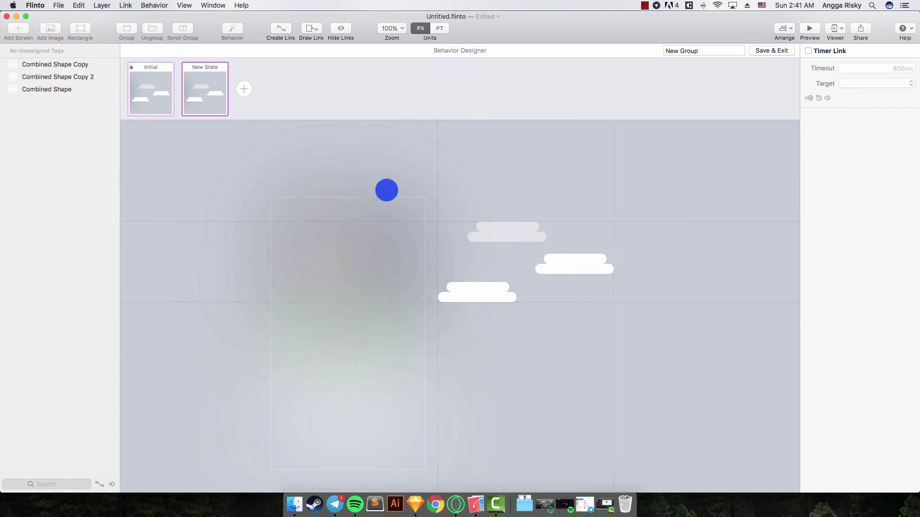
# - In the new state, move the lowest cloud beyond the phone screen's left edge to X -546 with a Classic duration of 3000 ms
pyautogui.click(472, 294)
pyautogui.click(472, 293)
pyautogui.moveTo(267, 280); pyautogui.dragTo(196, 280)
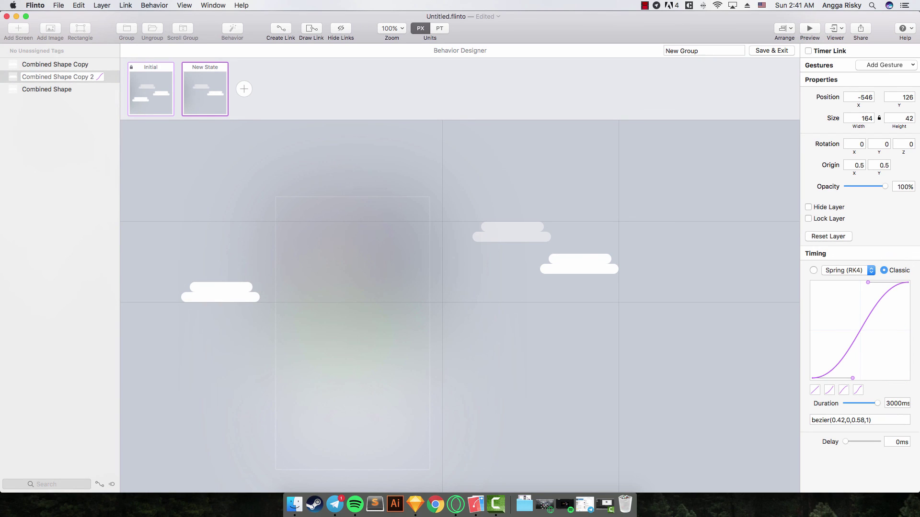
# - Shift the middle cloud slightly left, and move the faint upper cloud past the phone screen's left edge to X -546 with a 3200 ms delay
pyautogui.click(581, 259)
pyautogui.moveTo(589, 261); pyautogui.dragTo(546, 259)
pyautogui.click(503, 225)
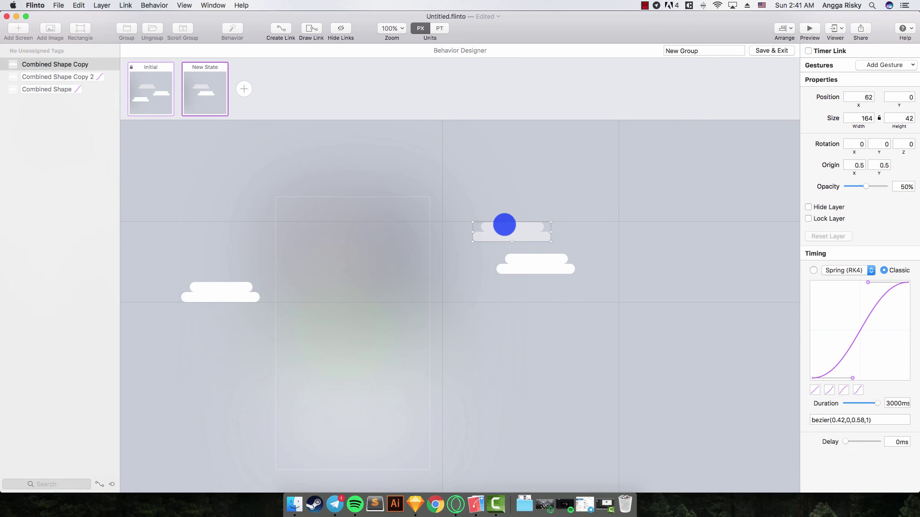
pyautogui.moveTo(517, 230); pyautogui.dragTo(222, 216)
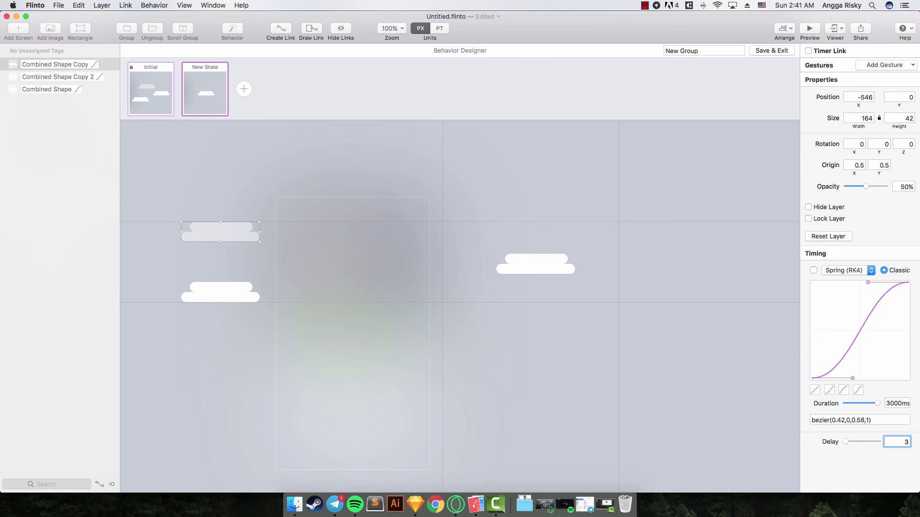
pyautogui.press('Return')
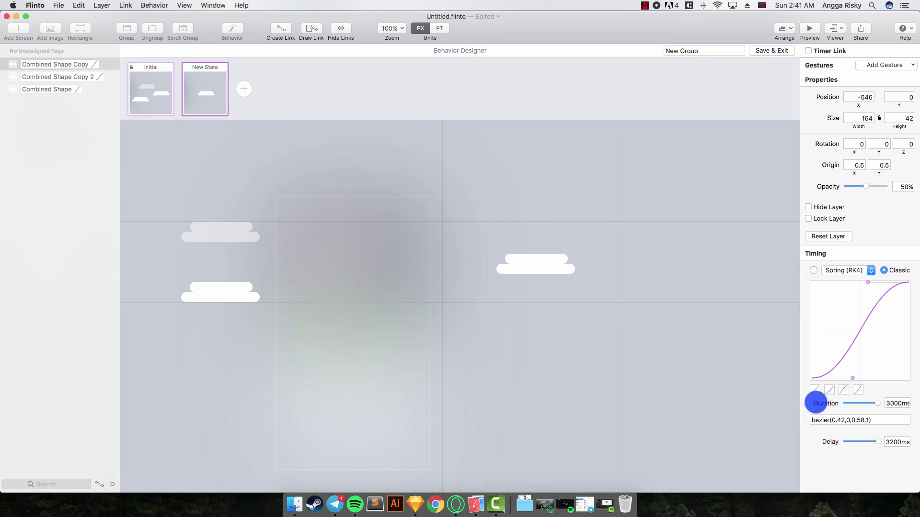
# - Move the middle cloud beyond the phone screen's left edge to X -654 and set its delay to 3500 ms
pyautogui.moveTo(538, 267); pyautogui.dragTo(175, 249)
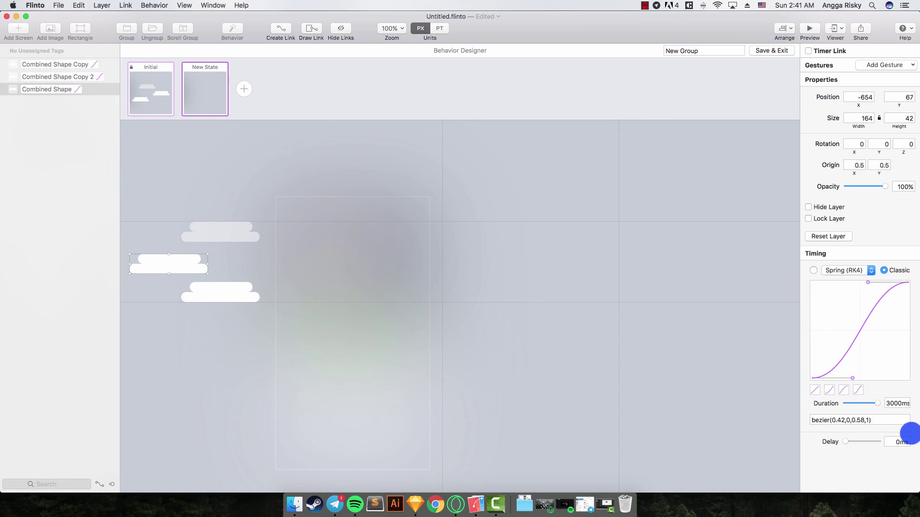
pyautogui.click(887, 441)
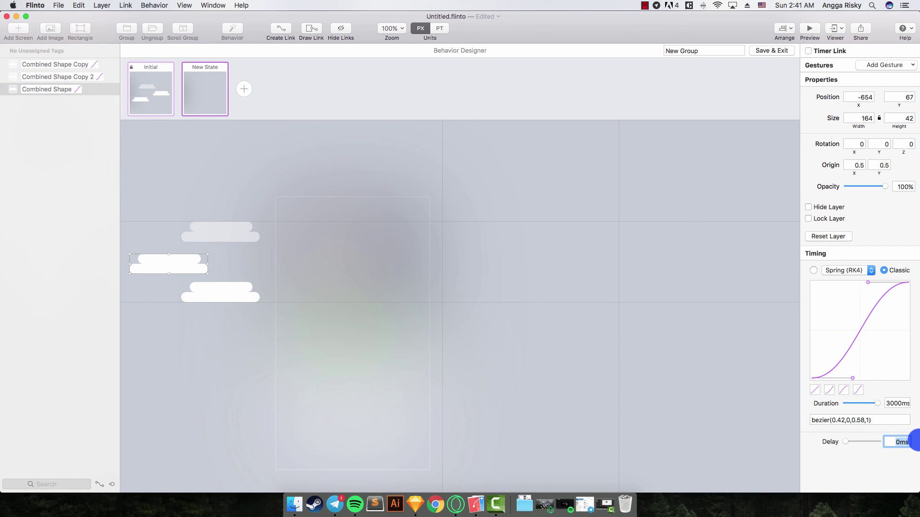
pyautogui.write('3500')
pyautogui.press('Return')
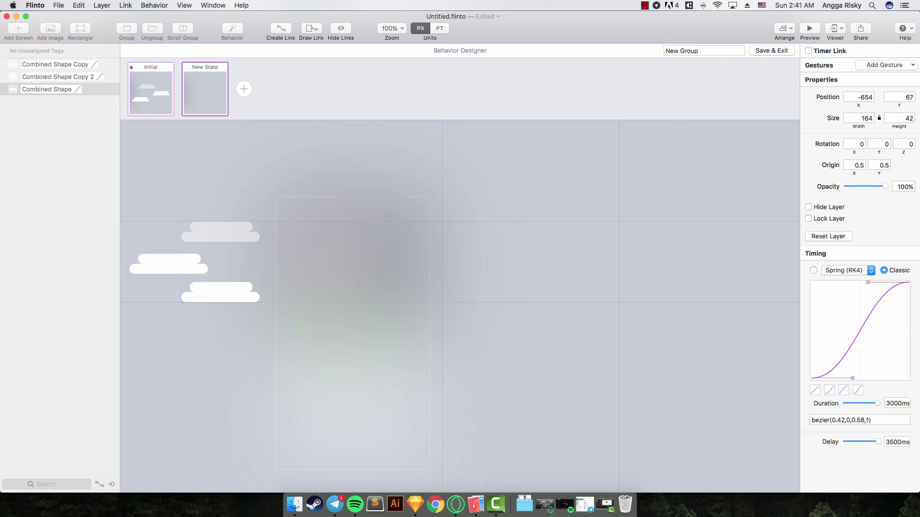
# - Add a timer link from the Initial state to New State with a timeout of 0 ms
pyautogui.click(157, 76)
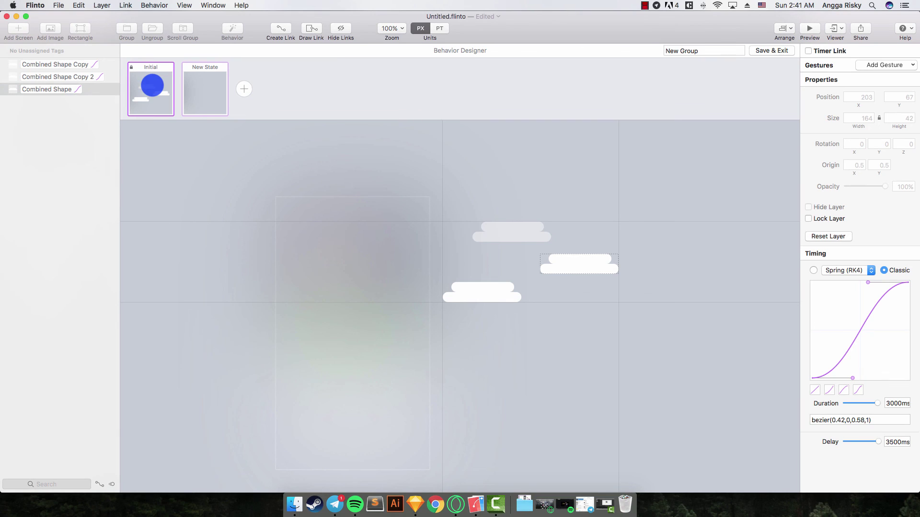
pyautogui.moveTo(152, 85); pyautogui.dragTo(206, 85)
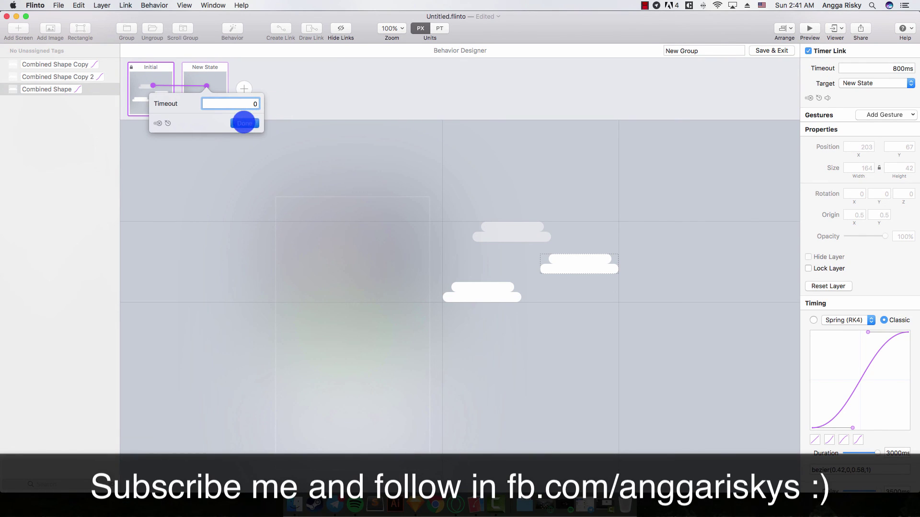
pyautogui.click(243, 121)
# - Draw a timer link from New State back to Initial to loop the cloud animation
pyautogui.click(208, 91)
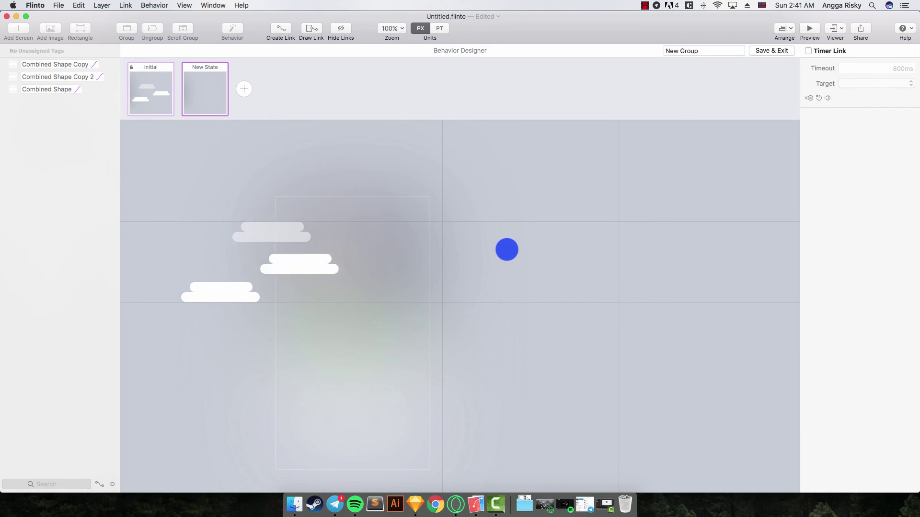
pyautogui.click(210, 87)
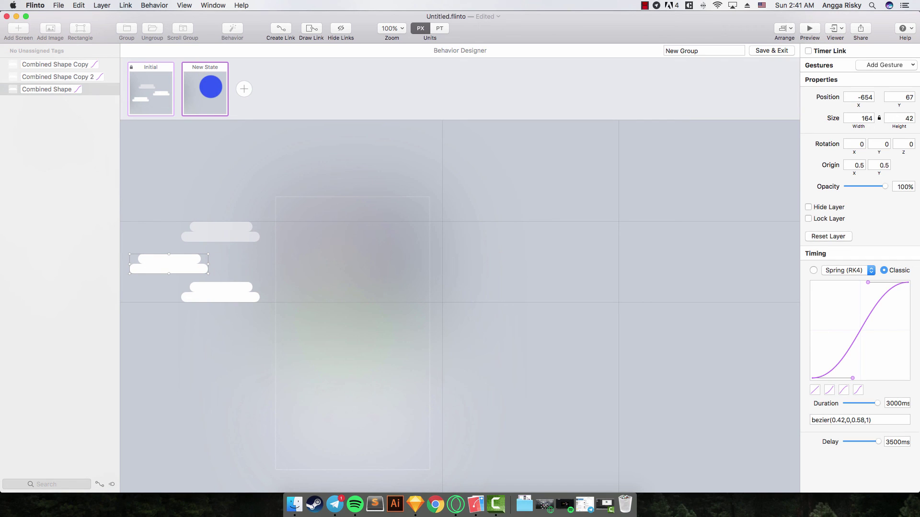
pyautogui.moveTo(211, 87); pyautogui.dragTo(154, 83)
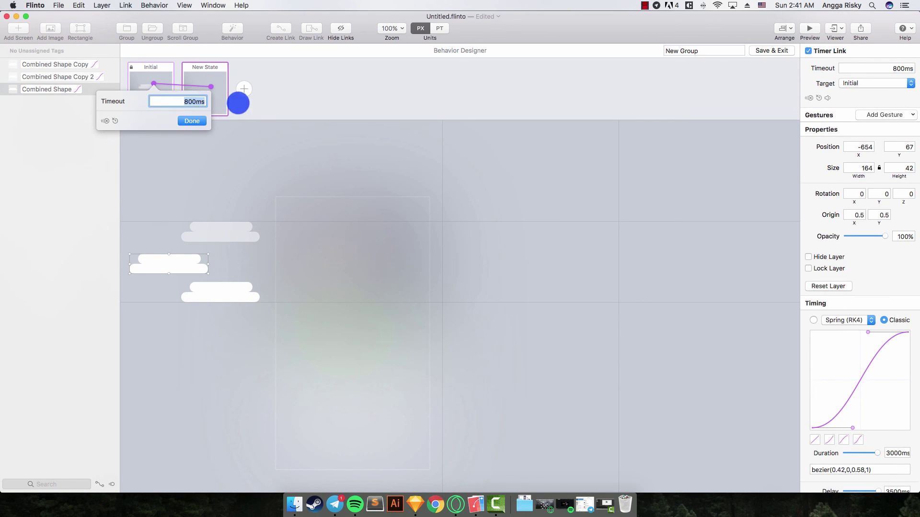